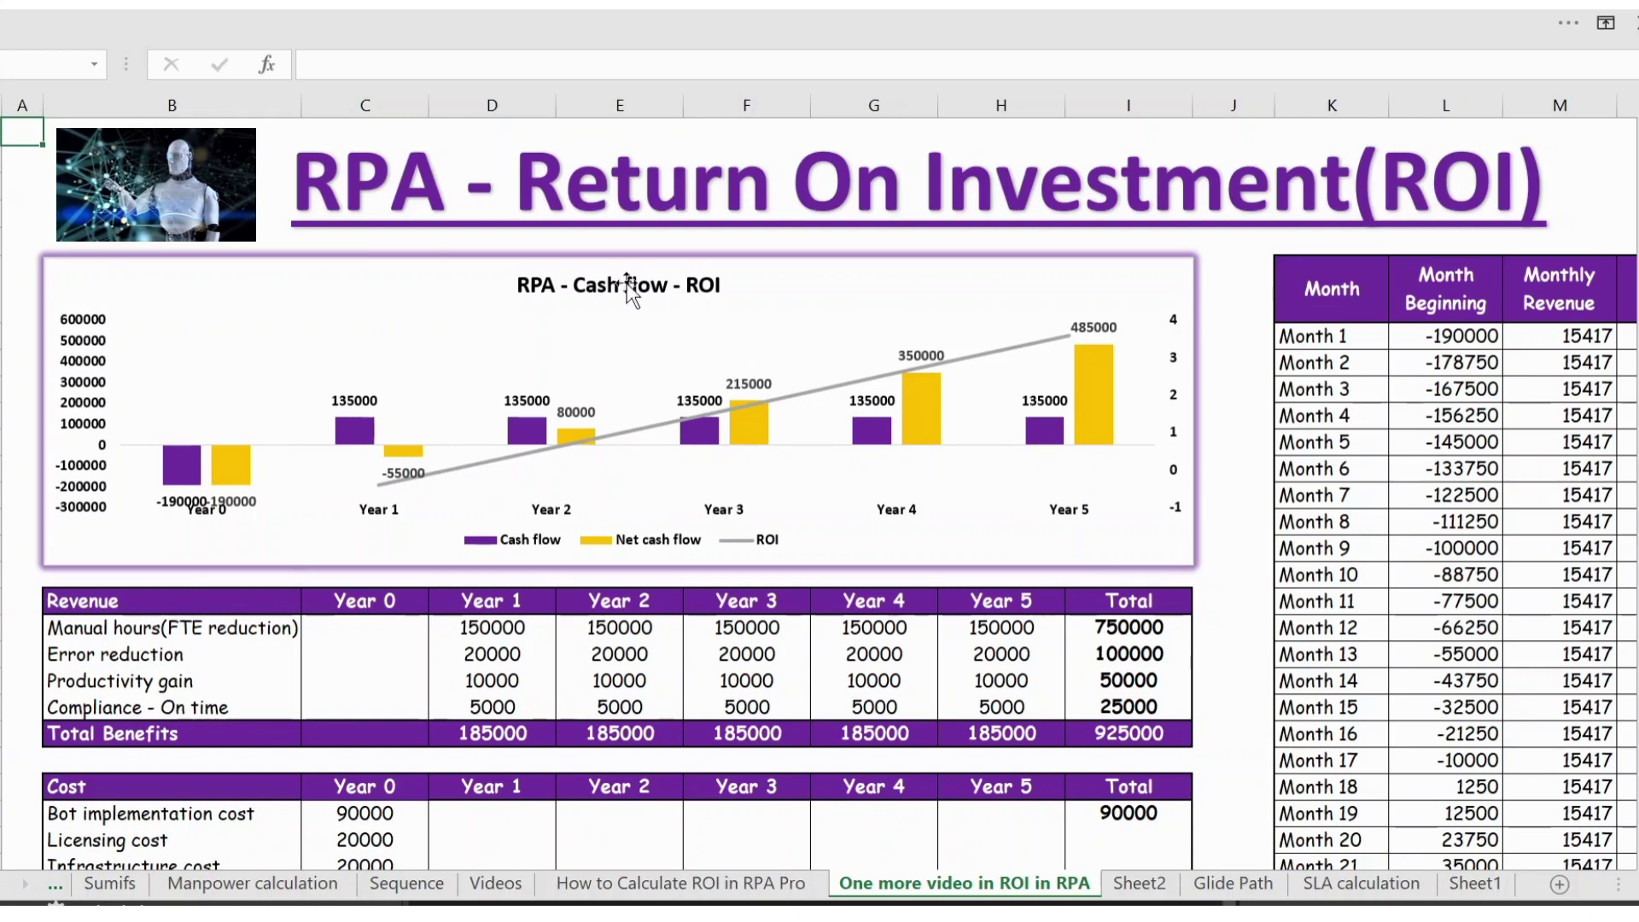
# - Deselect the ROI chart so the Revenue, Cost and Cost Revenue Benefit tables below can be shown
pyautogui.click(331, 250)
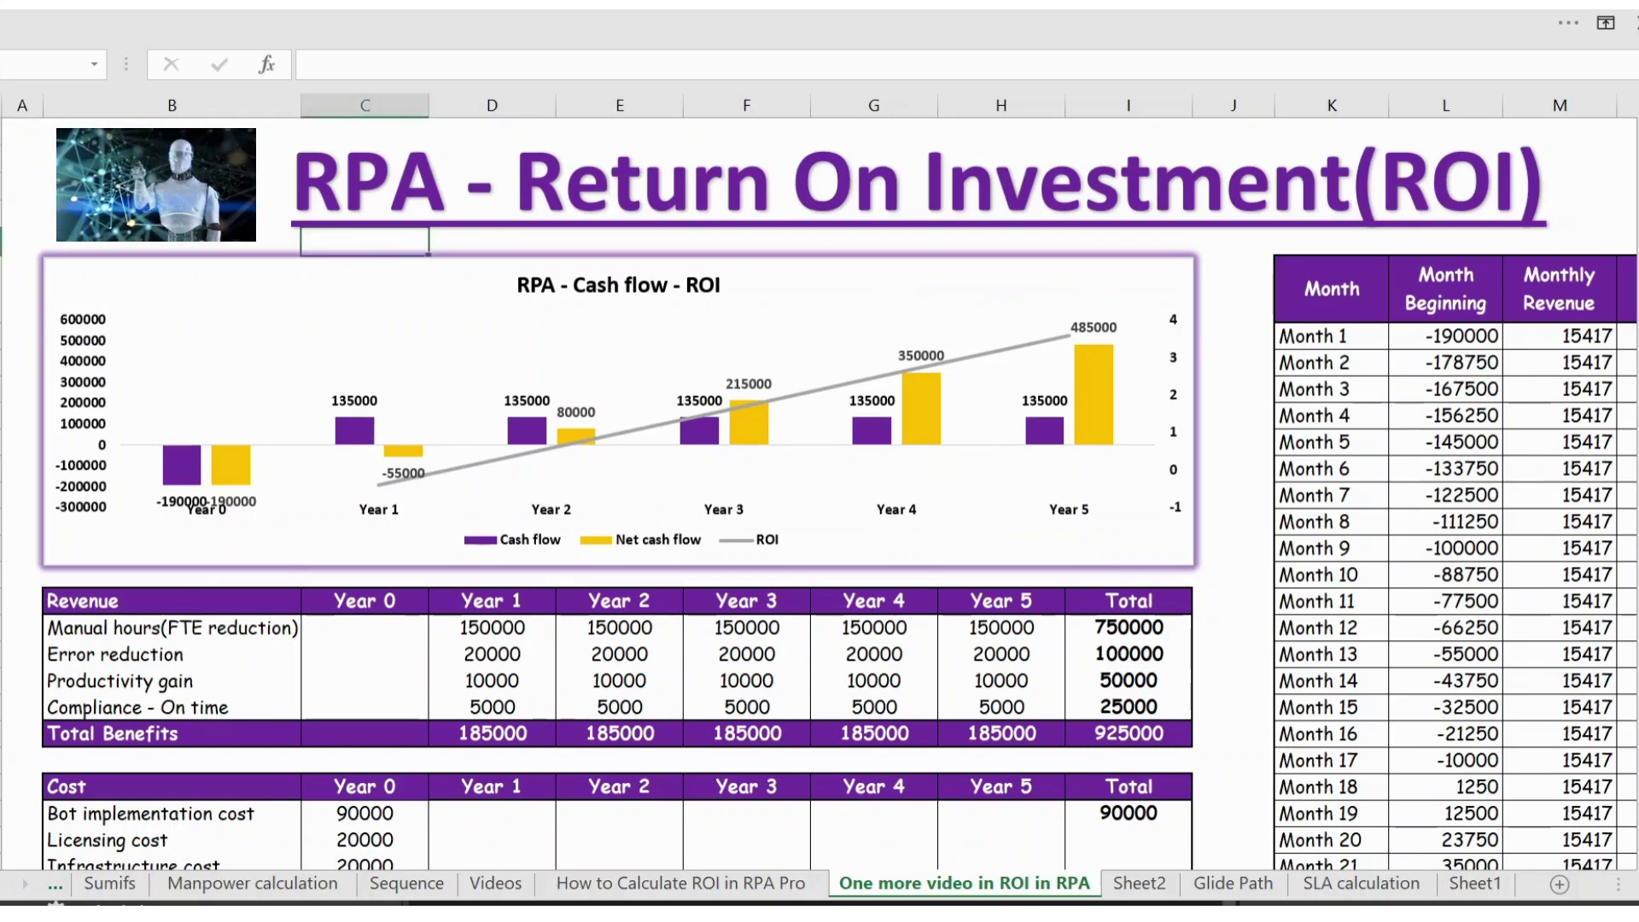
pyautogui.scroll(-4, 1502, 316)
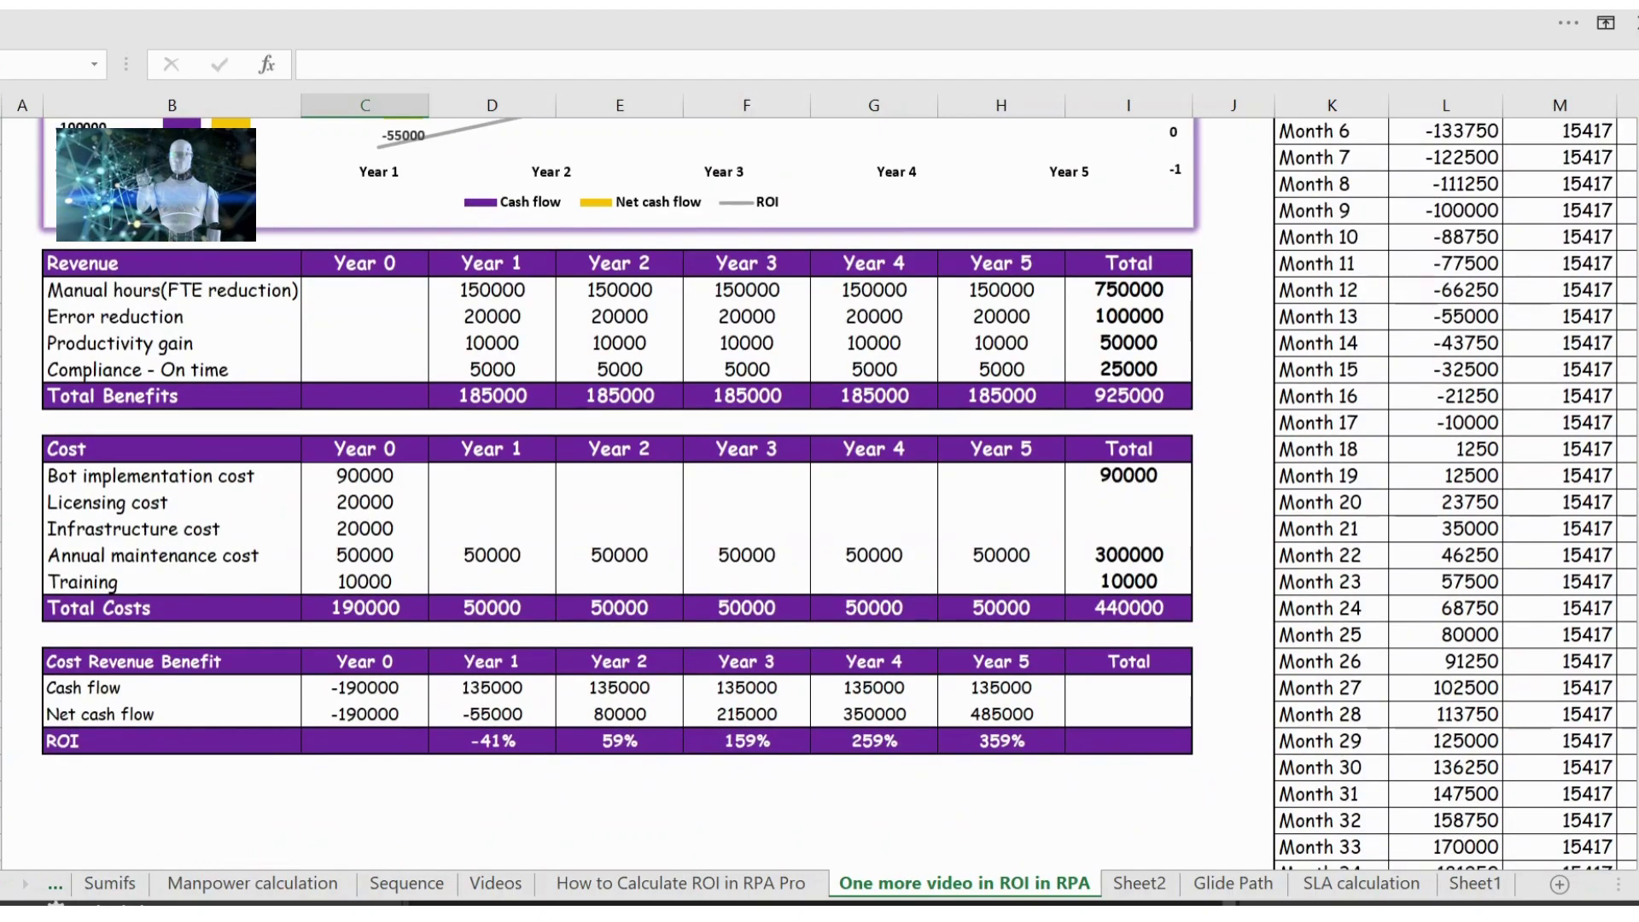
pyautogui.click(109, 261)
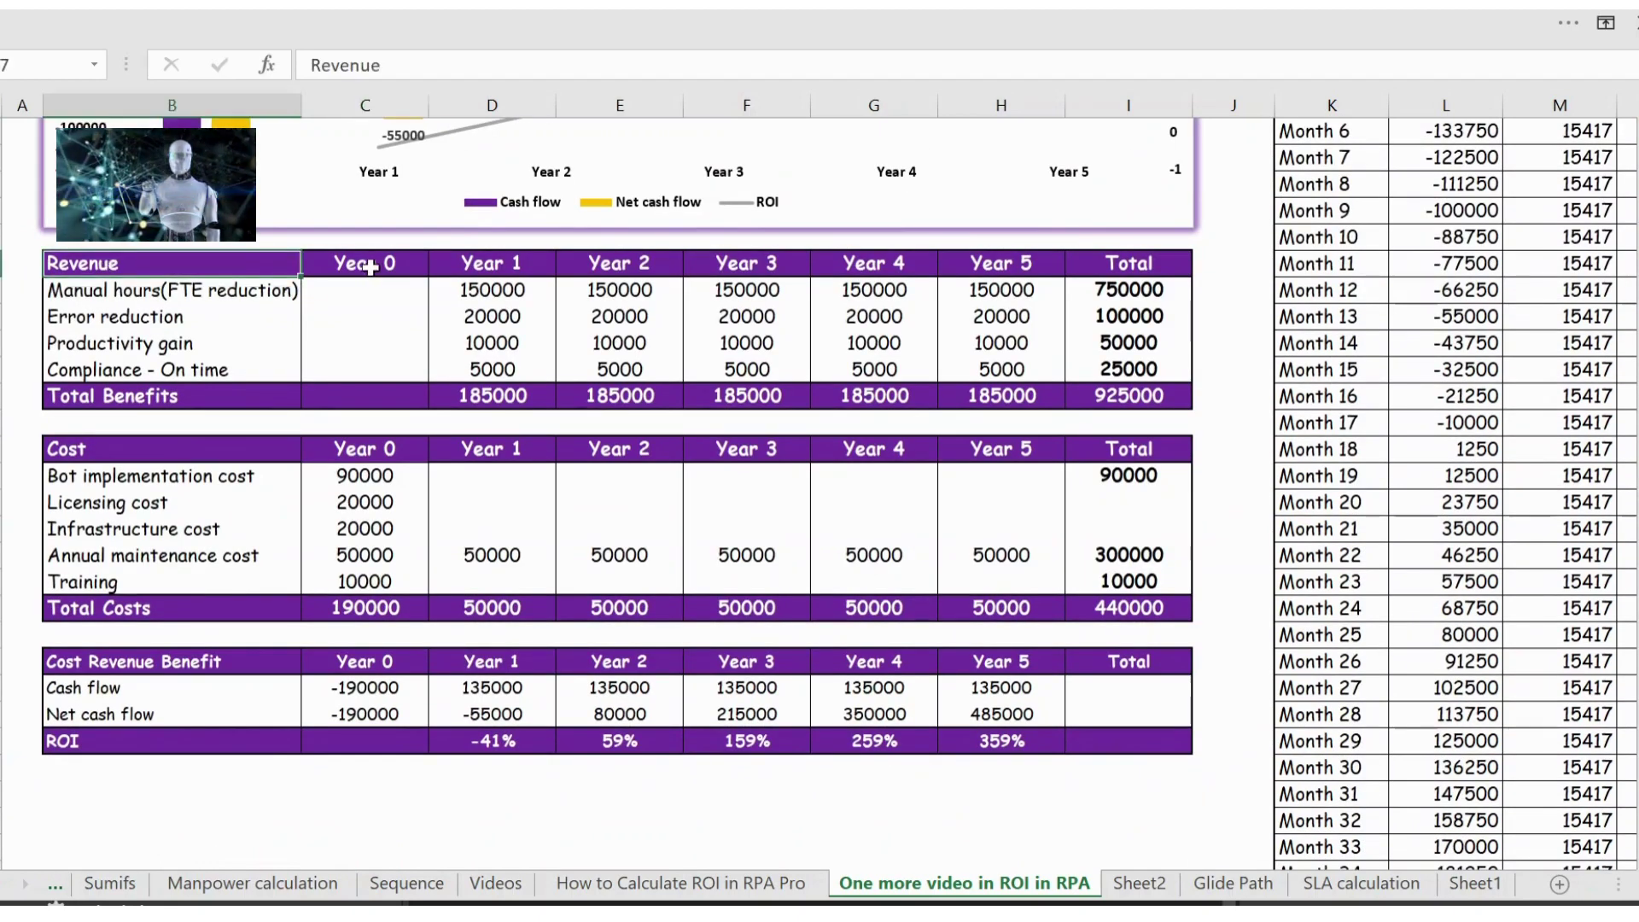
pyautogui.click(374, 268)
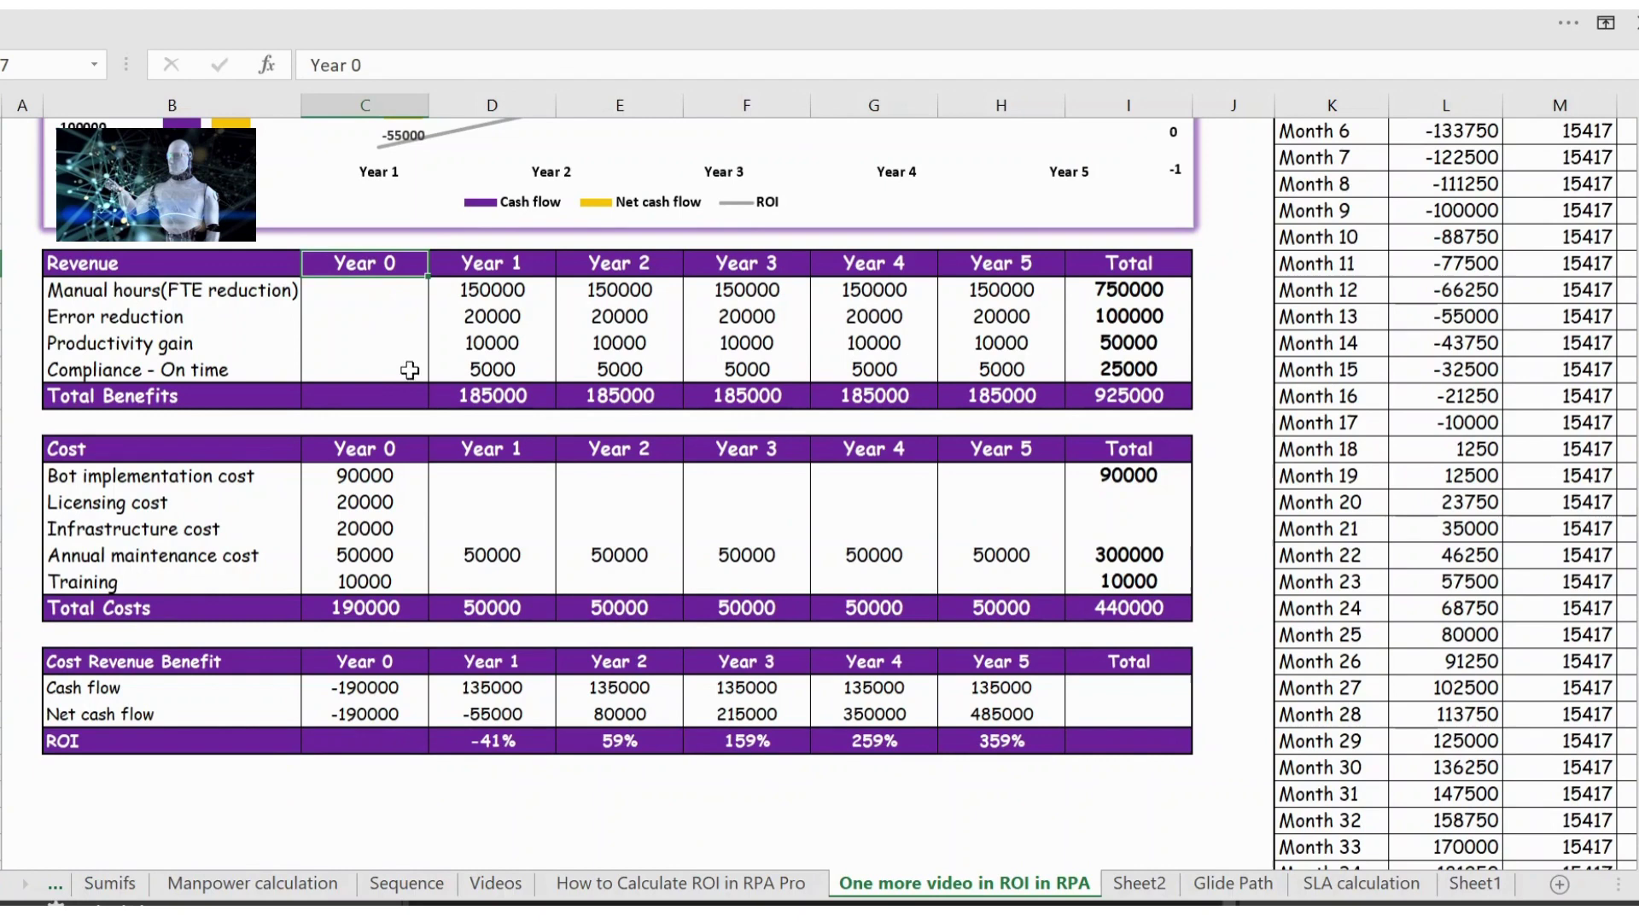
pyautogui.click(498, 272)
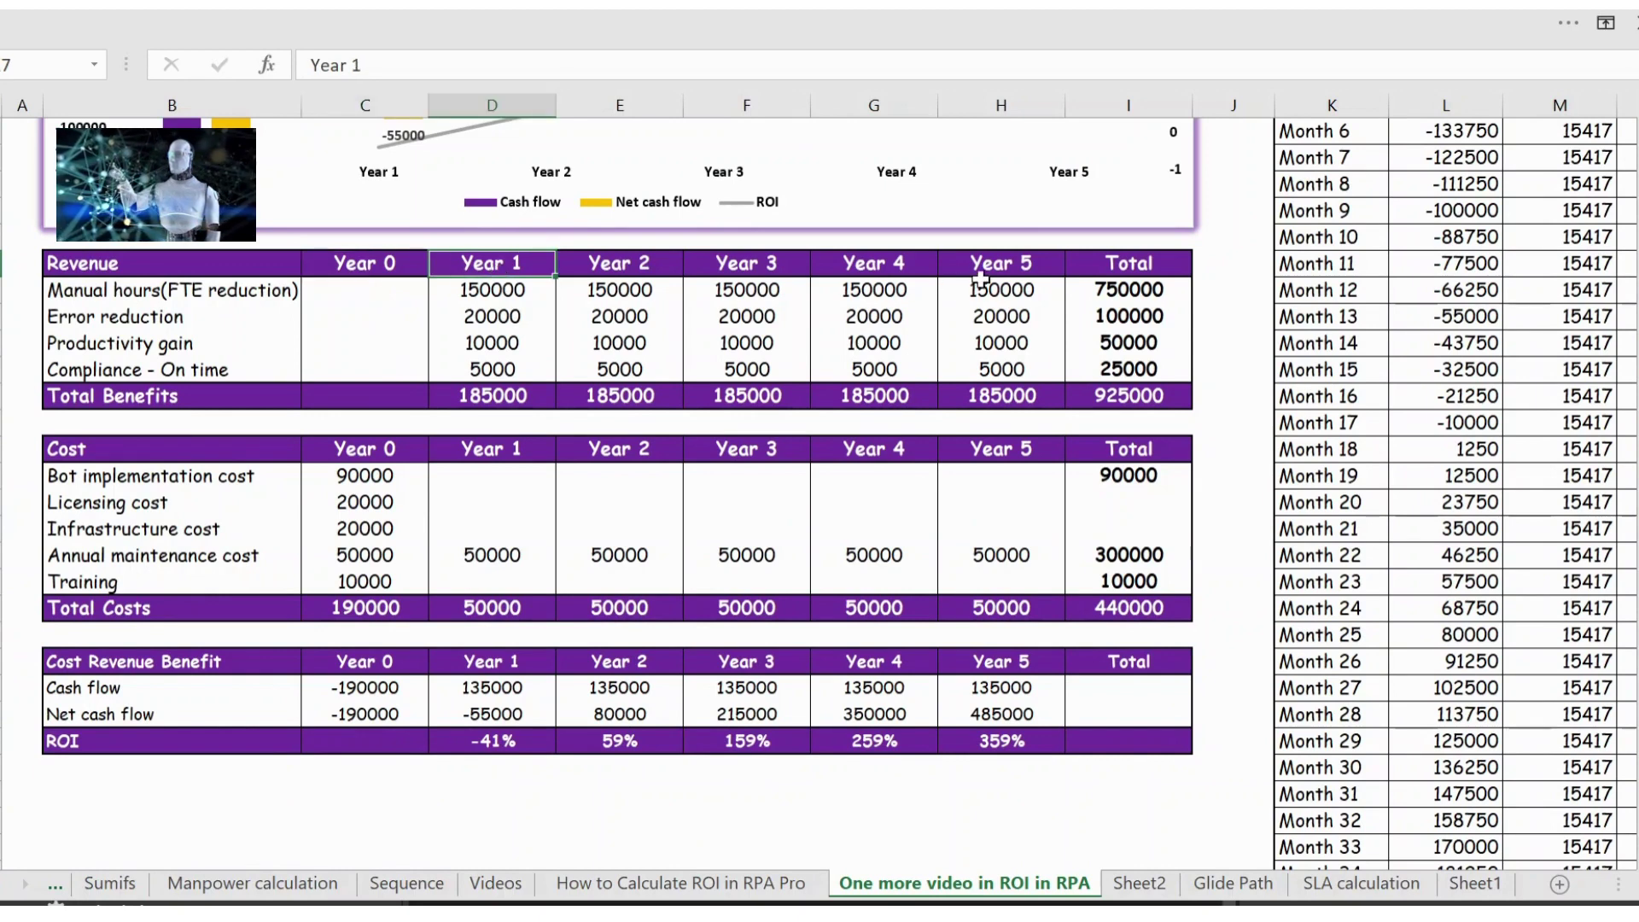
pyautogui.click(86, 295)
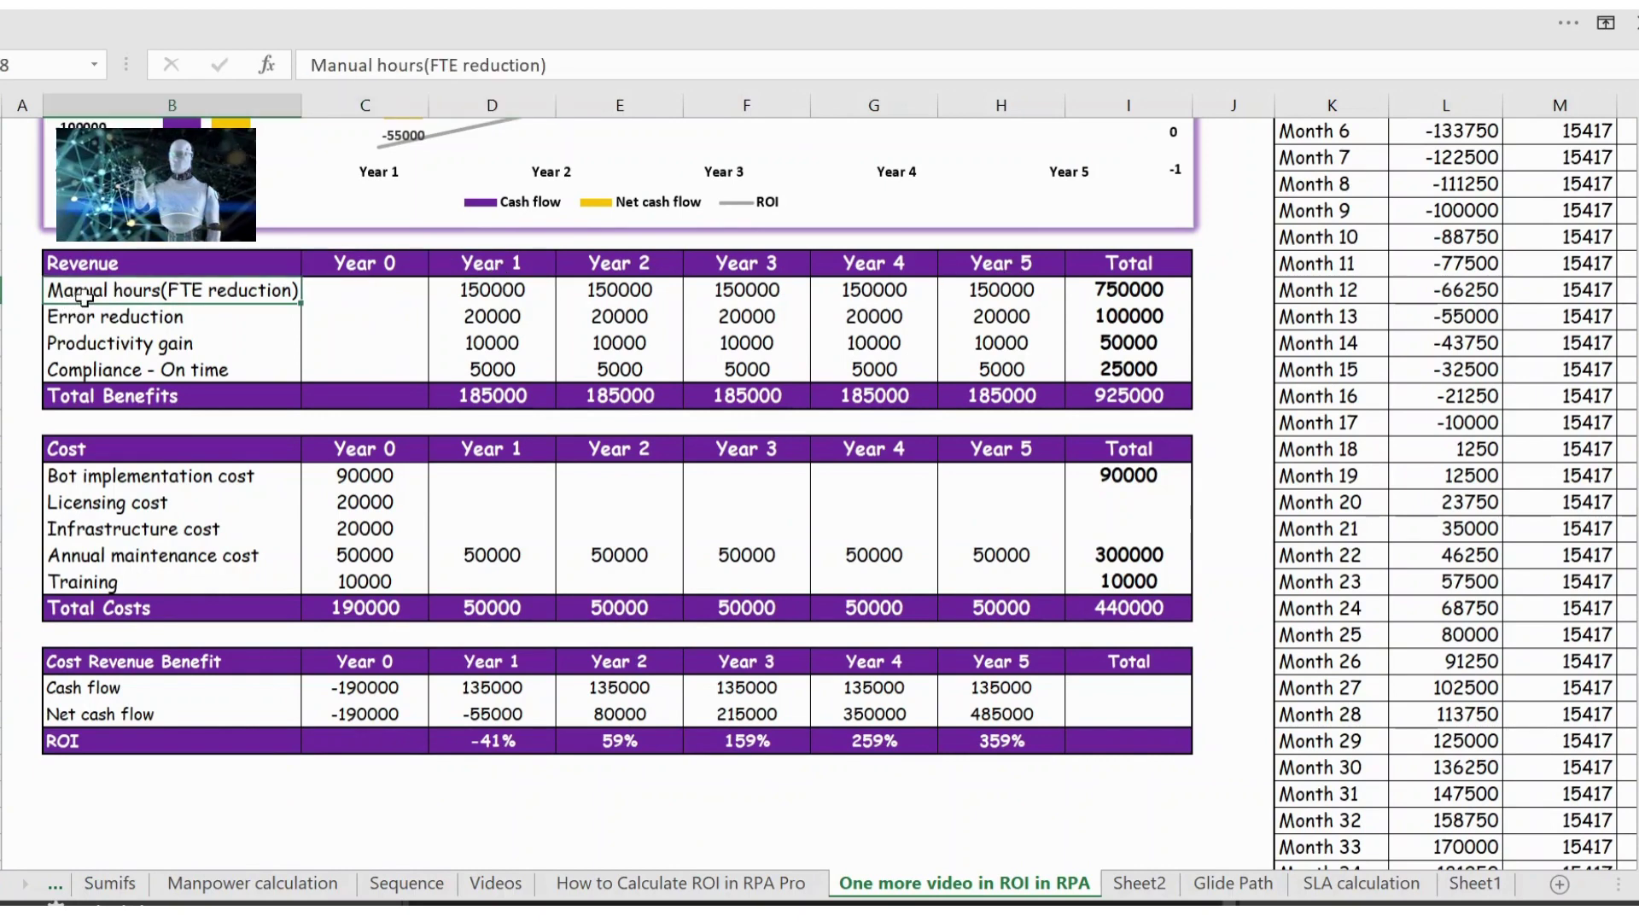
pyautogui.click(1, 290)
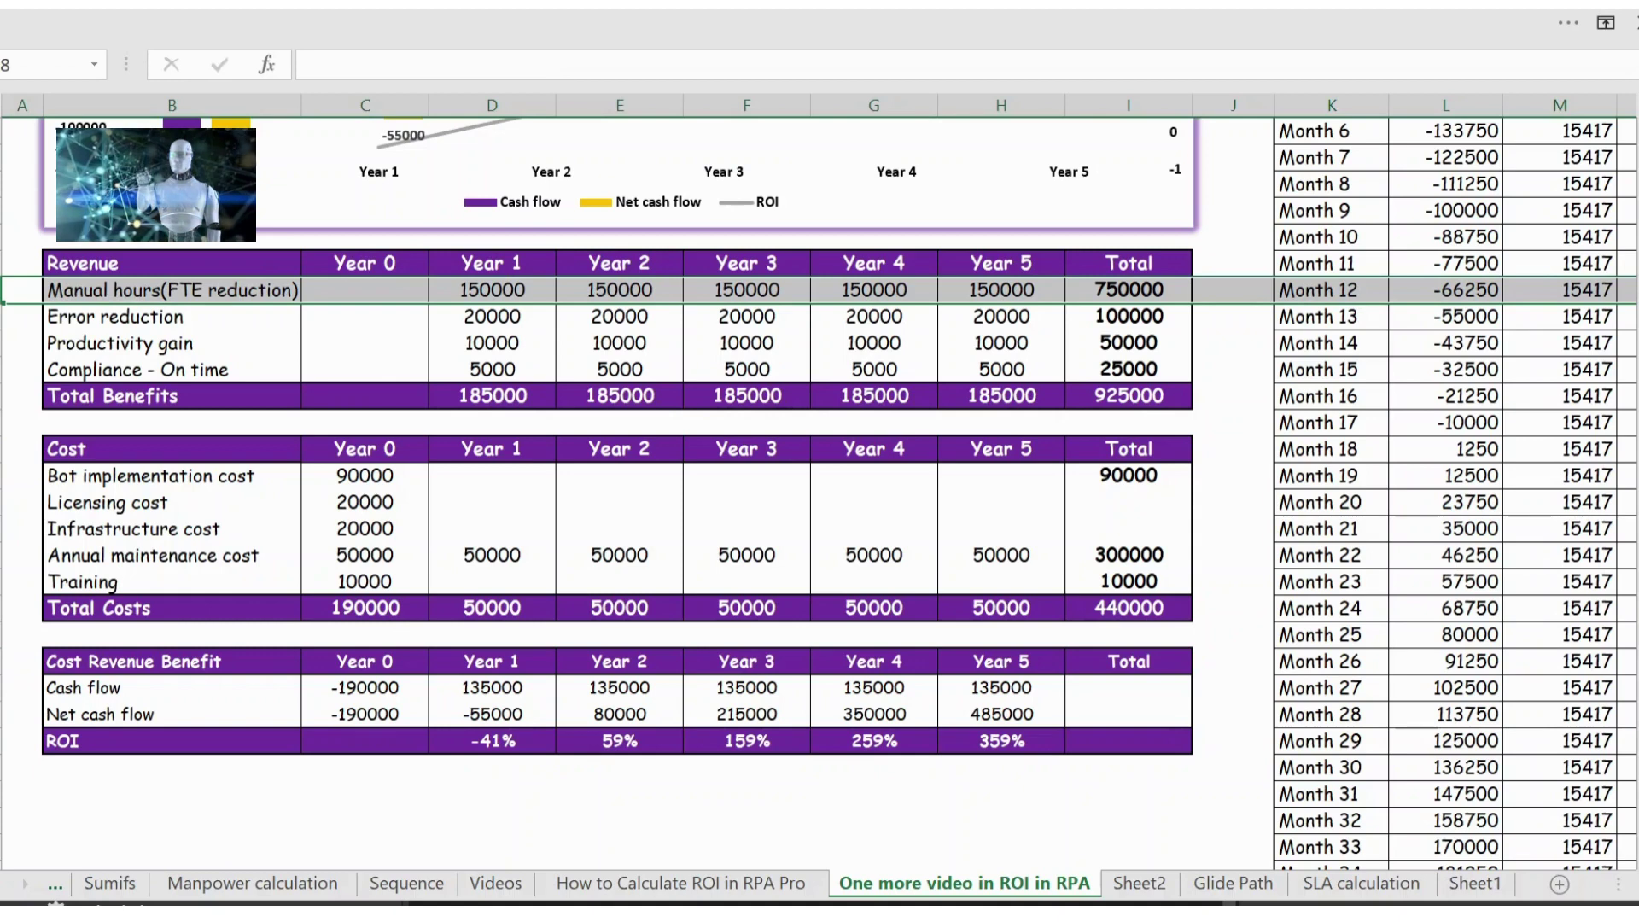
pyautogui.click(203, 292)
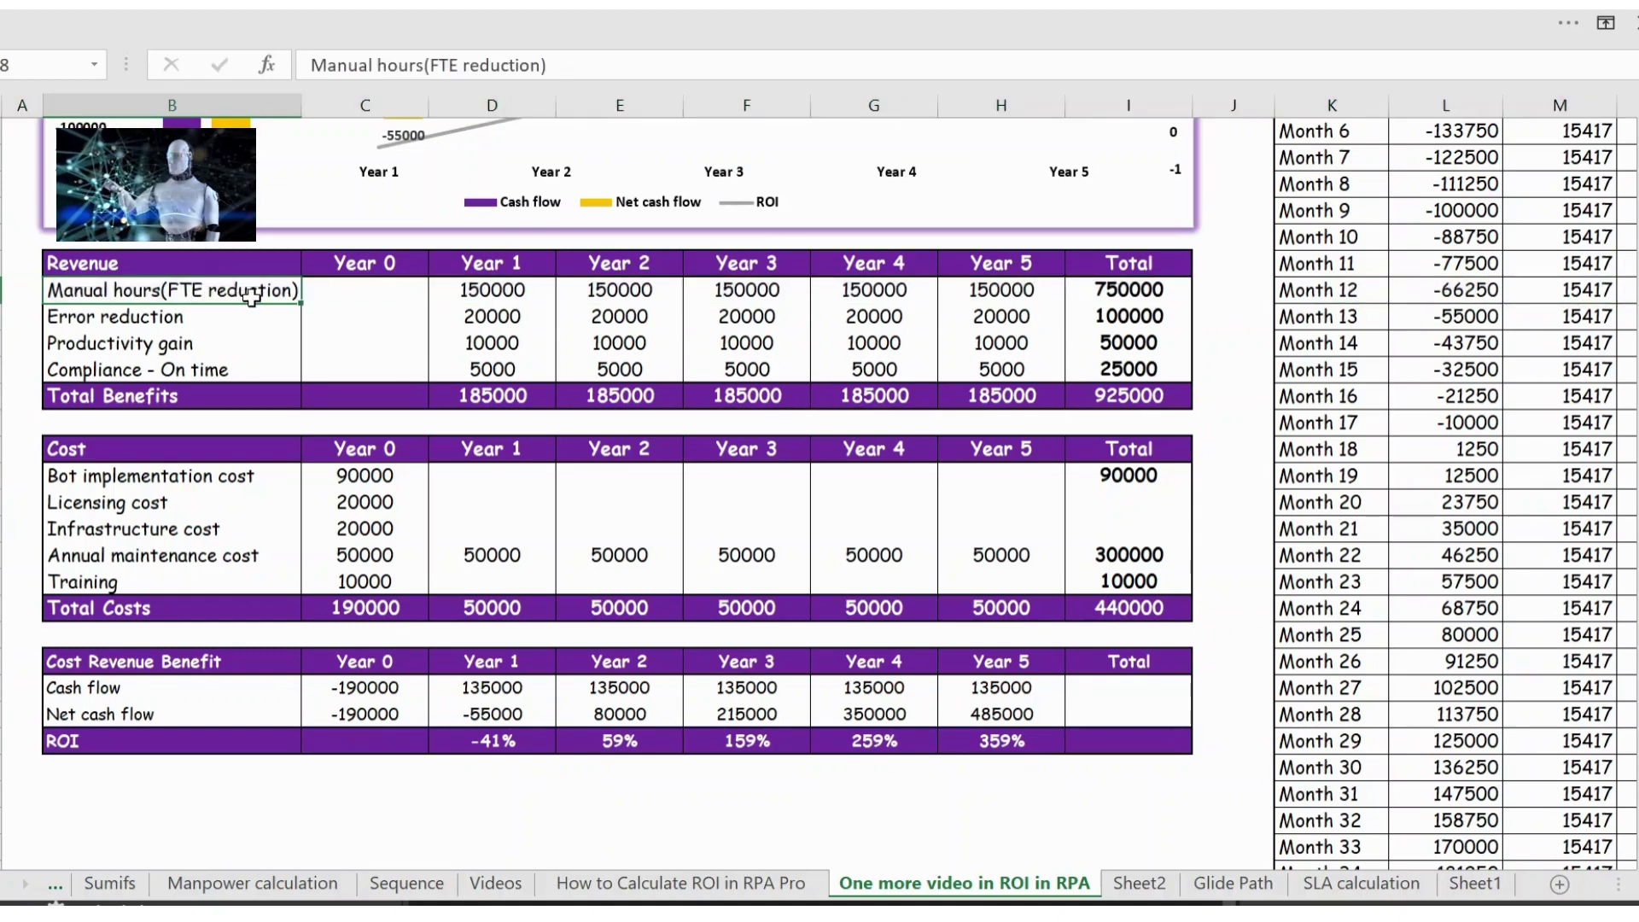
pyautogui.click(525, 294)
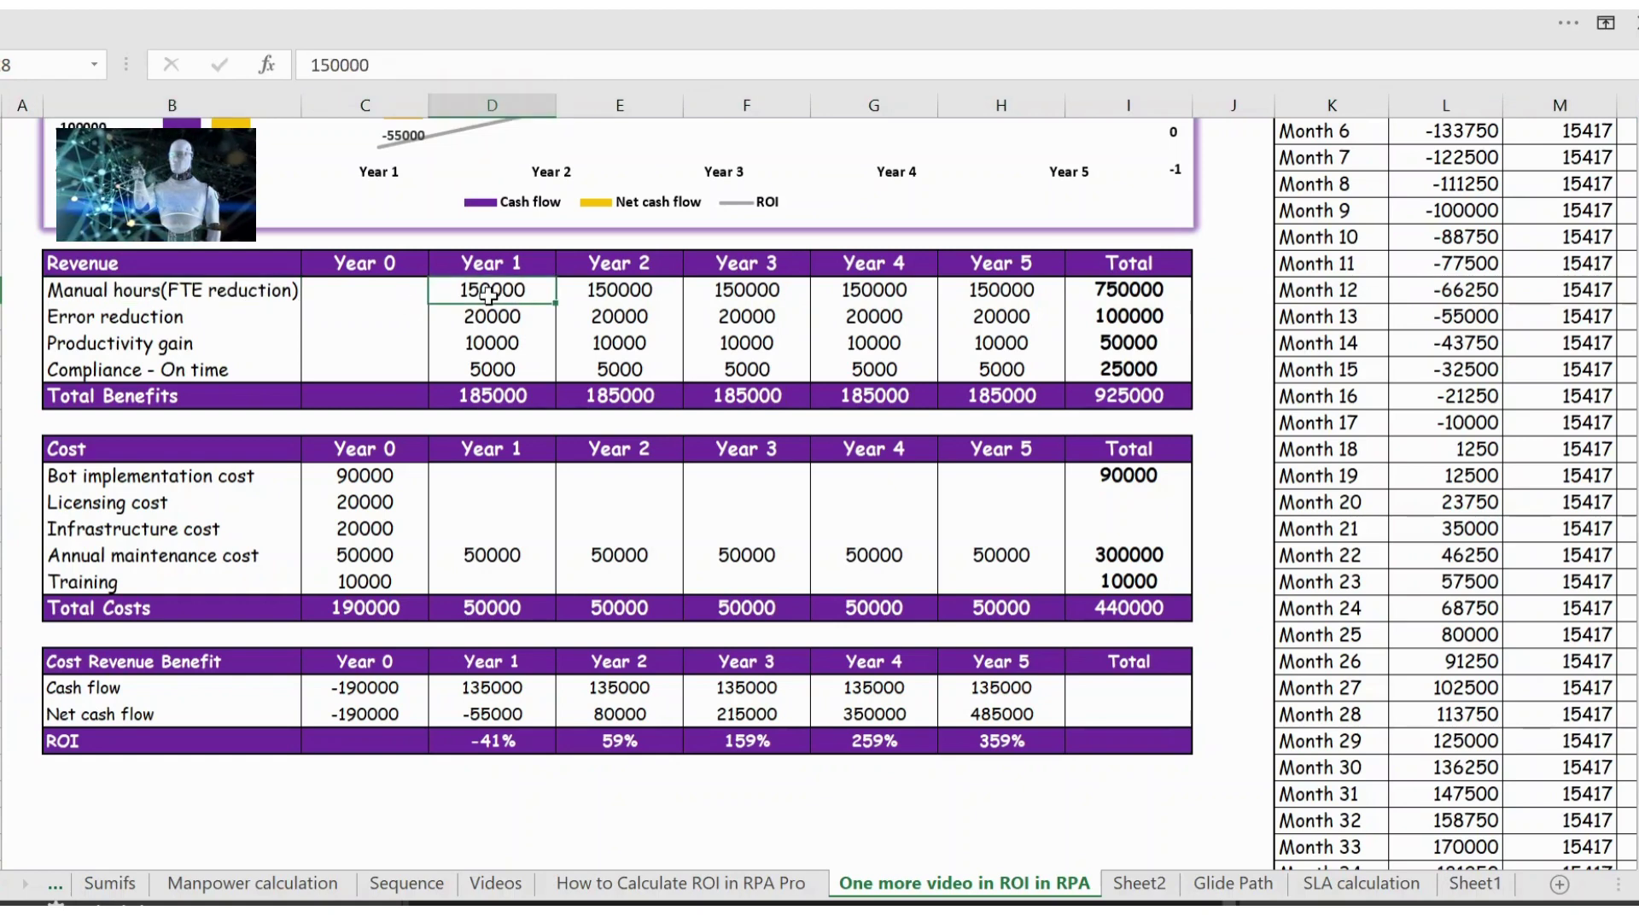
pyautogui.click(626, 295)
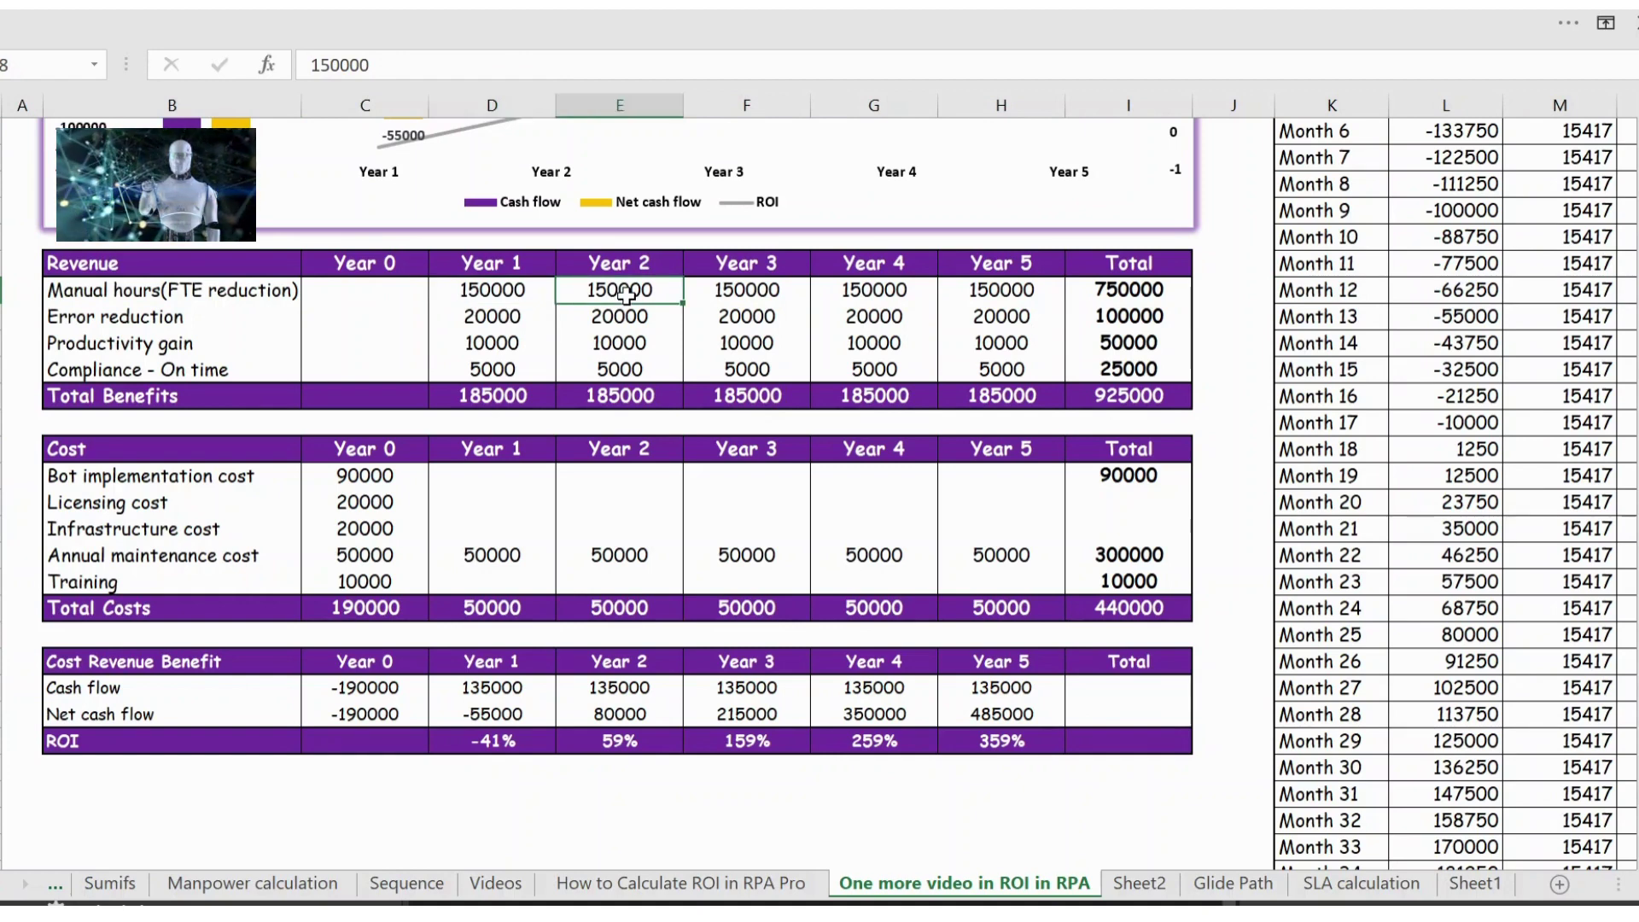
pyautogui.press('Right')
pyautogui.press('Right')
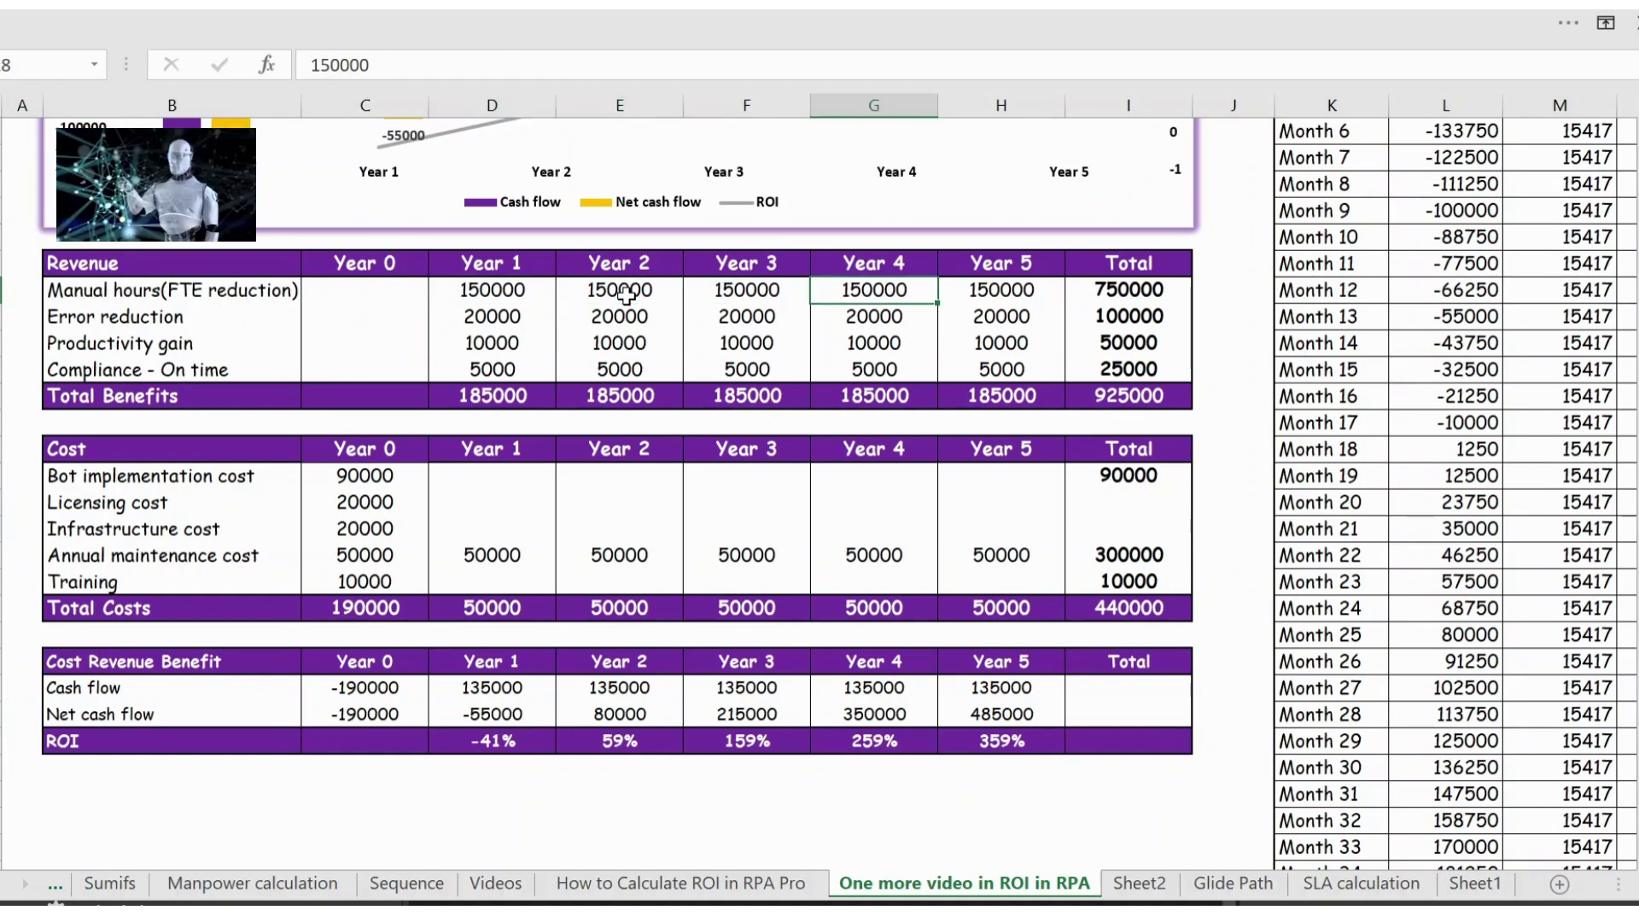
pyautogui.click(1132, 289)
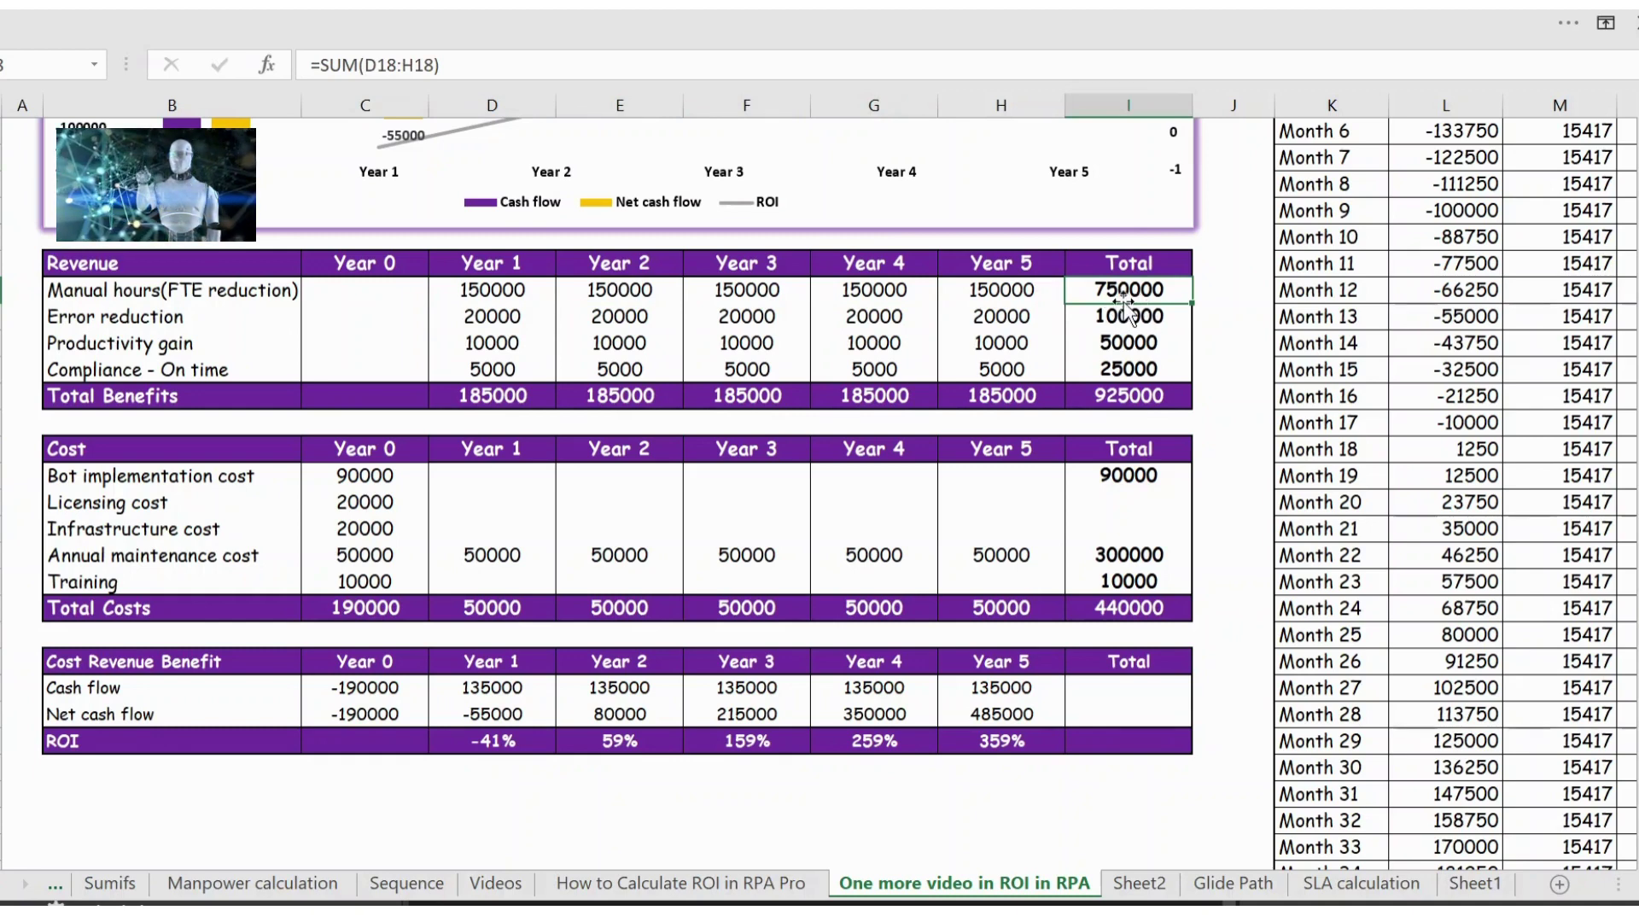
pyautogui.click(149, 322)
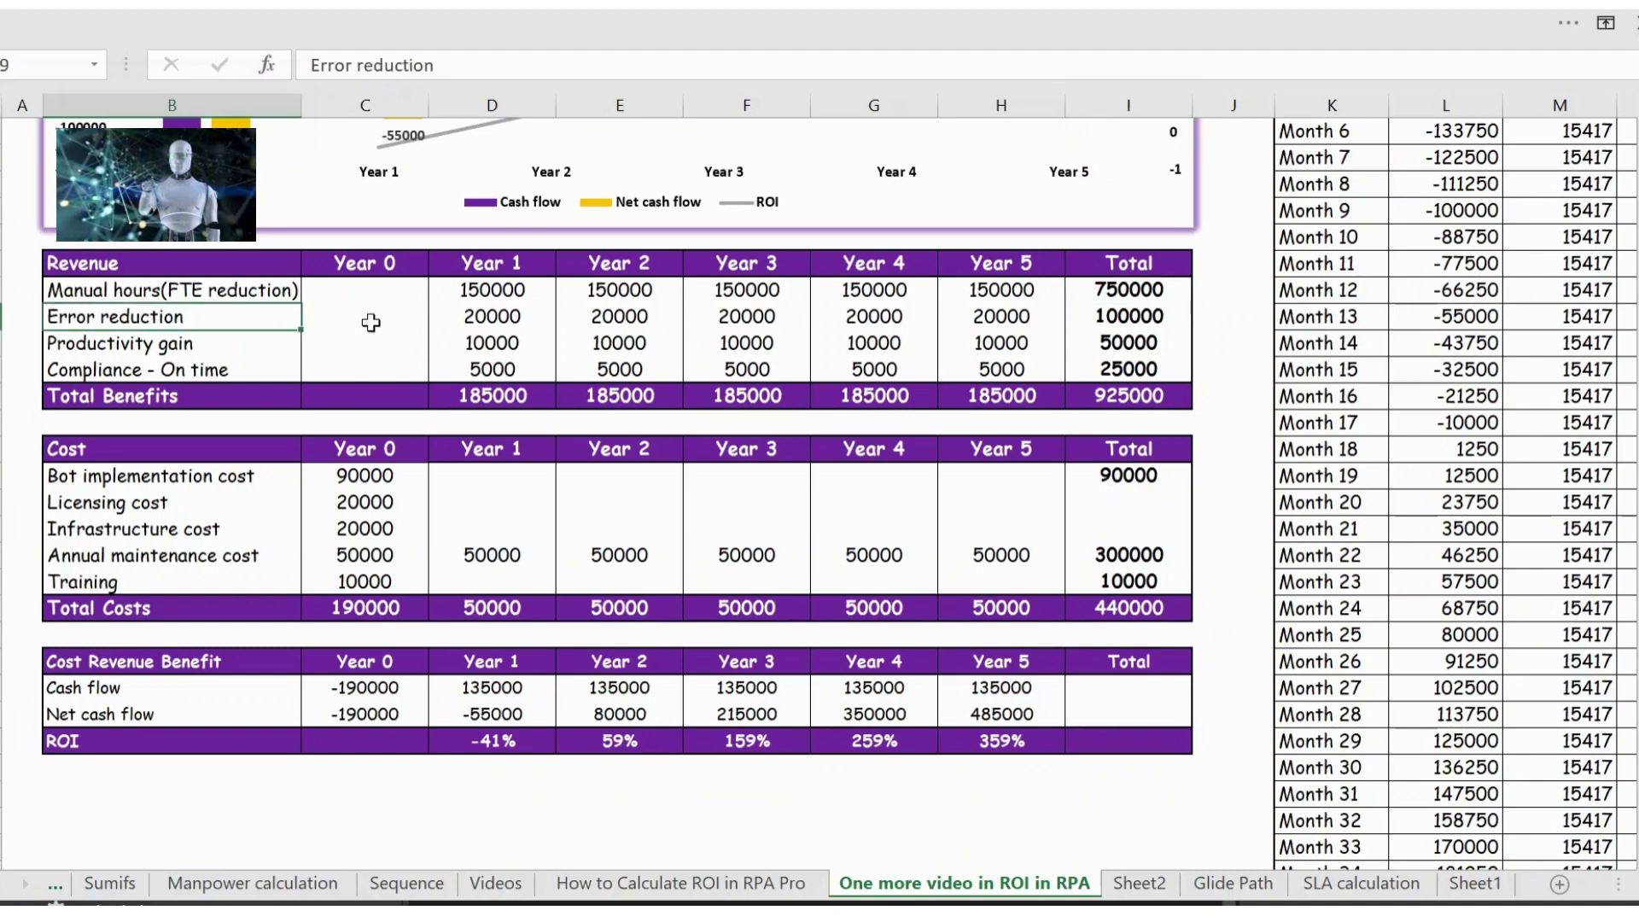
pyautogui.click(493, 321)
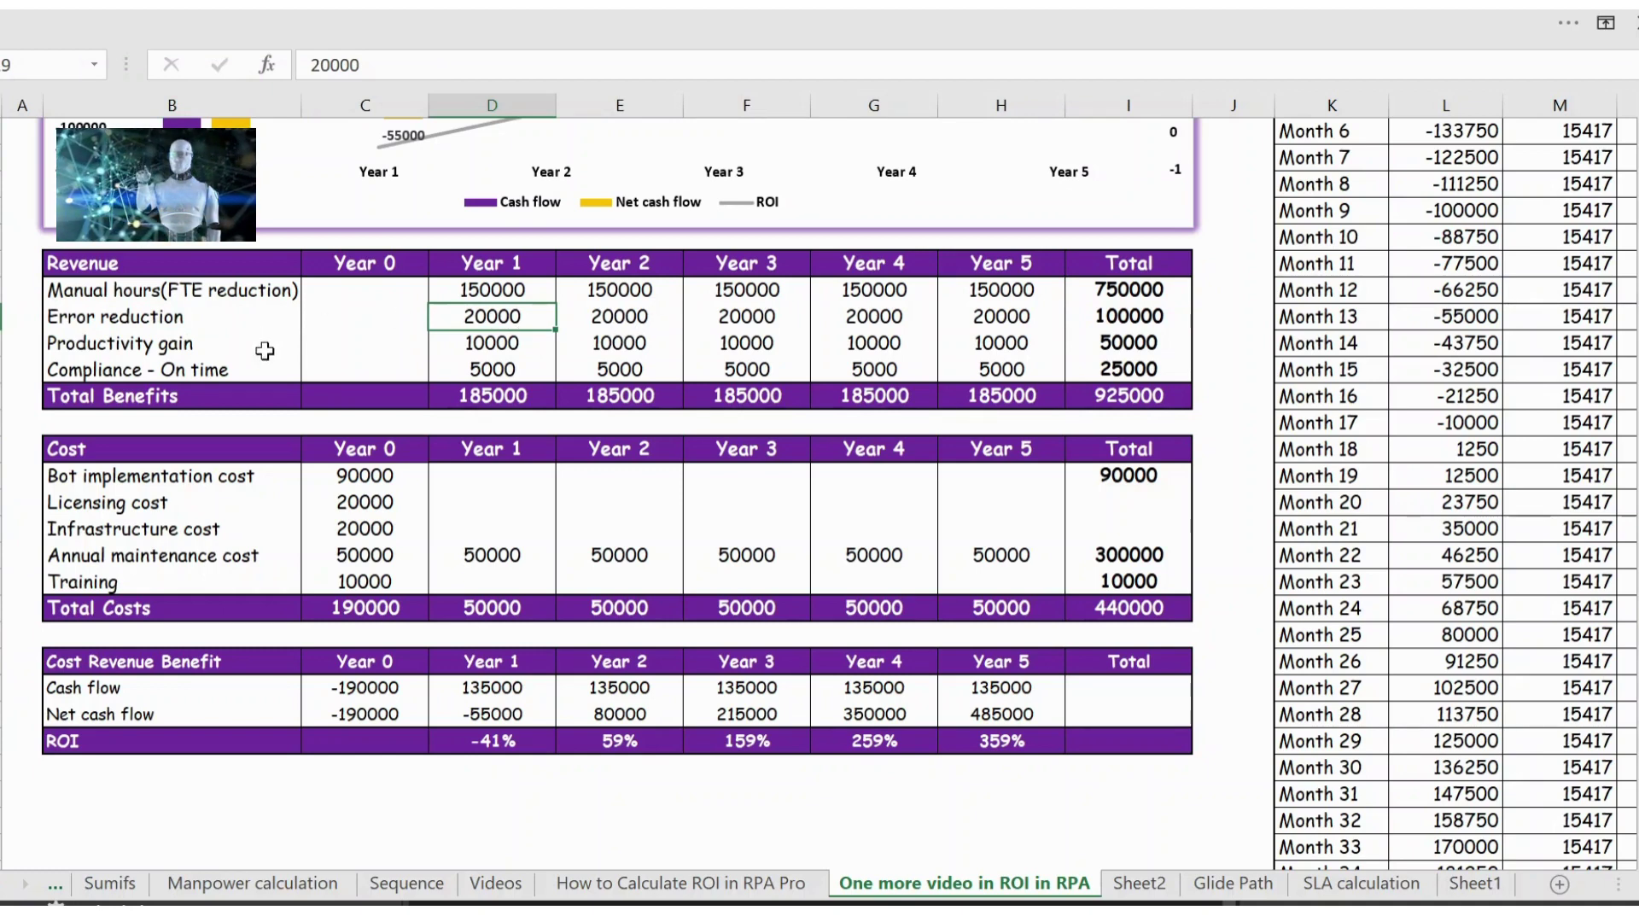
pyautogui.click(500, 345)
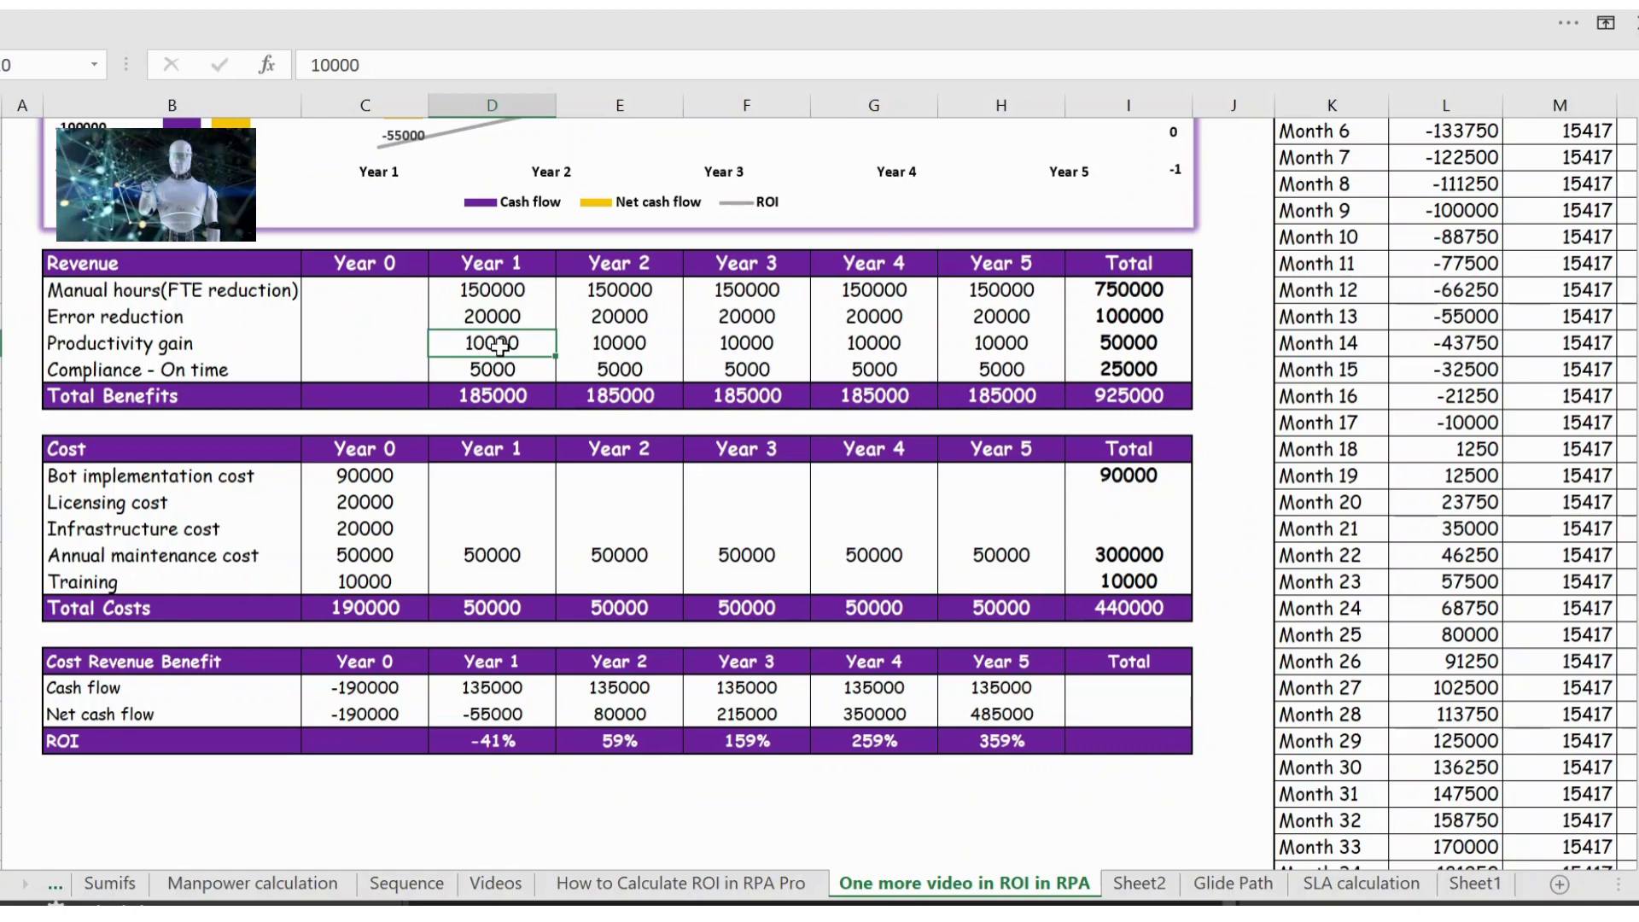
pyautogui.click(171, 372)
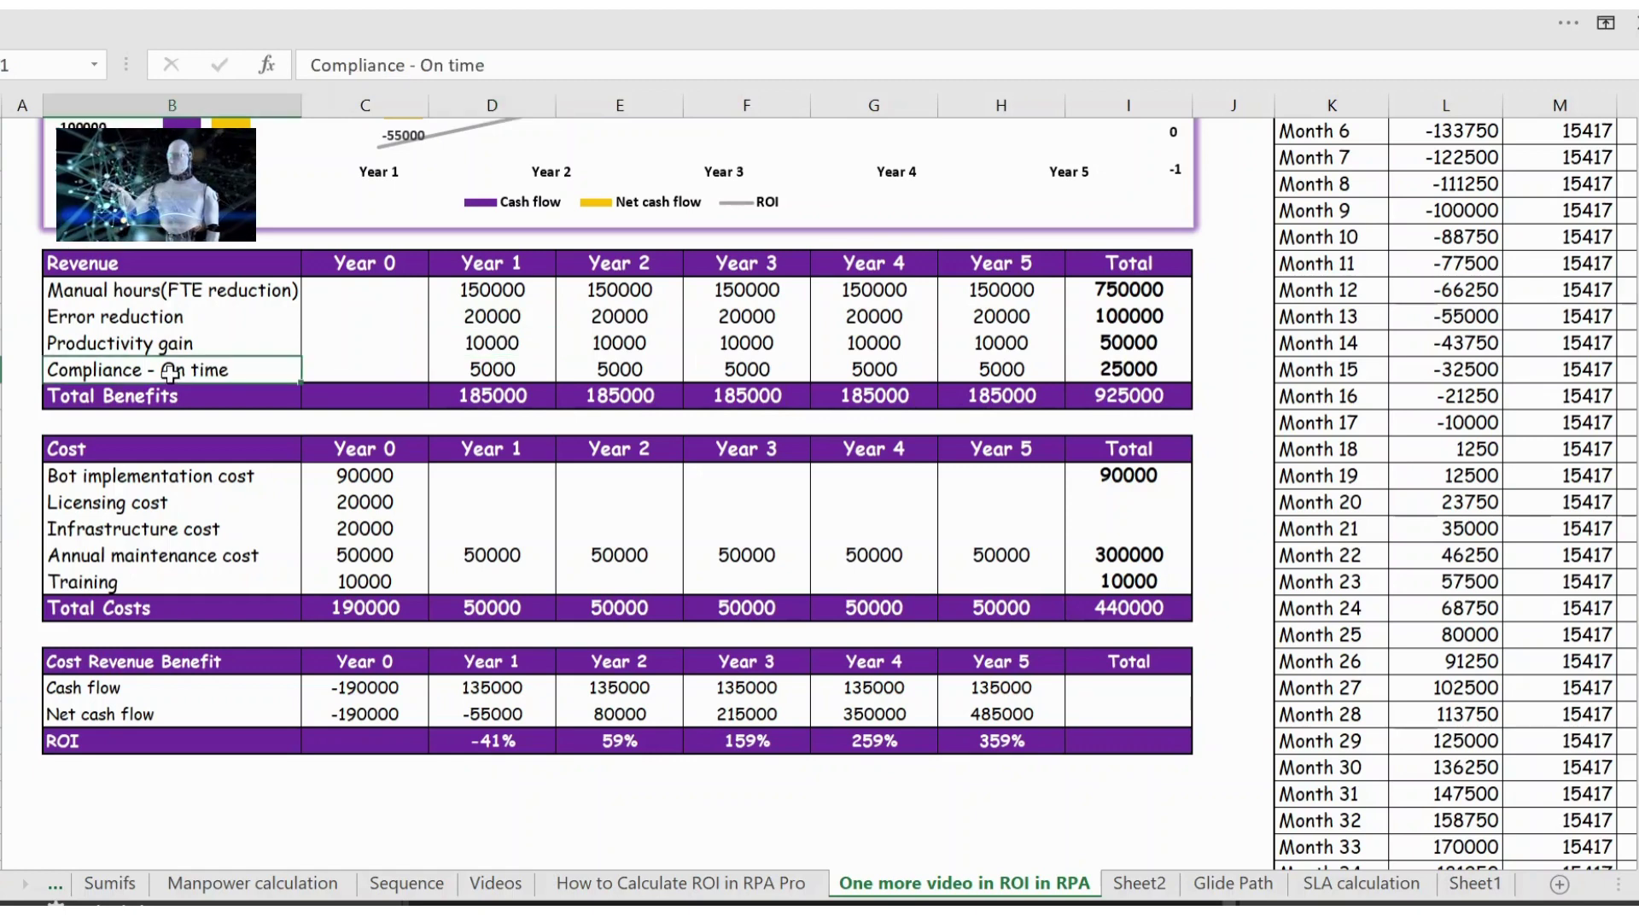
pyautogui.click(500, 370)
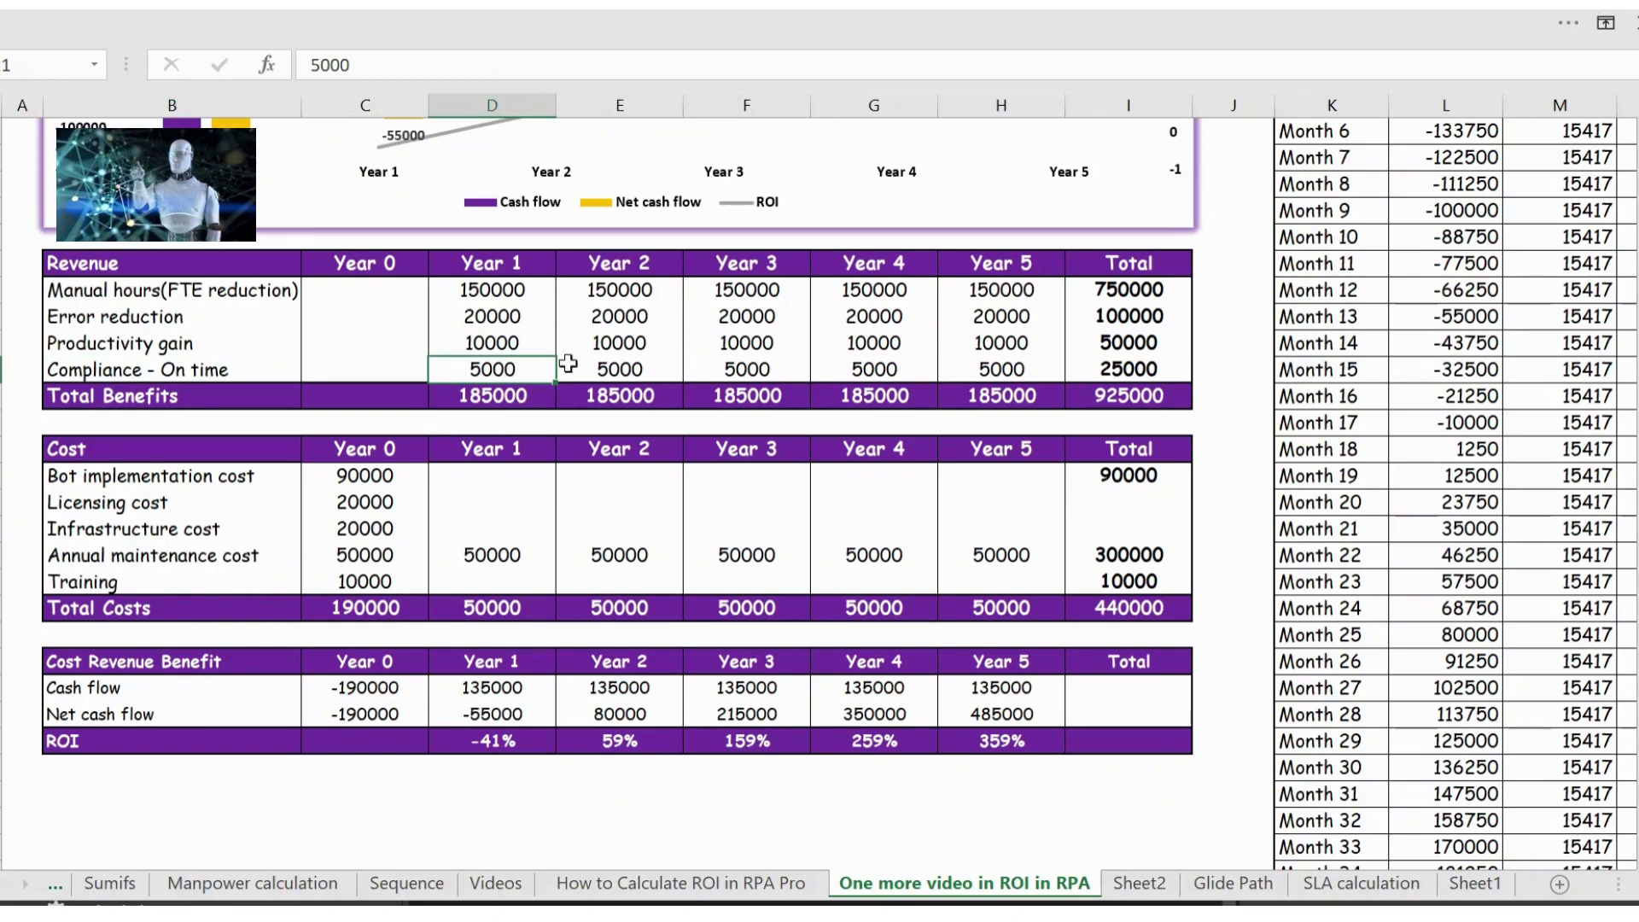
pyautogui.click(620, 369)
pyautogui.click(717, 374)
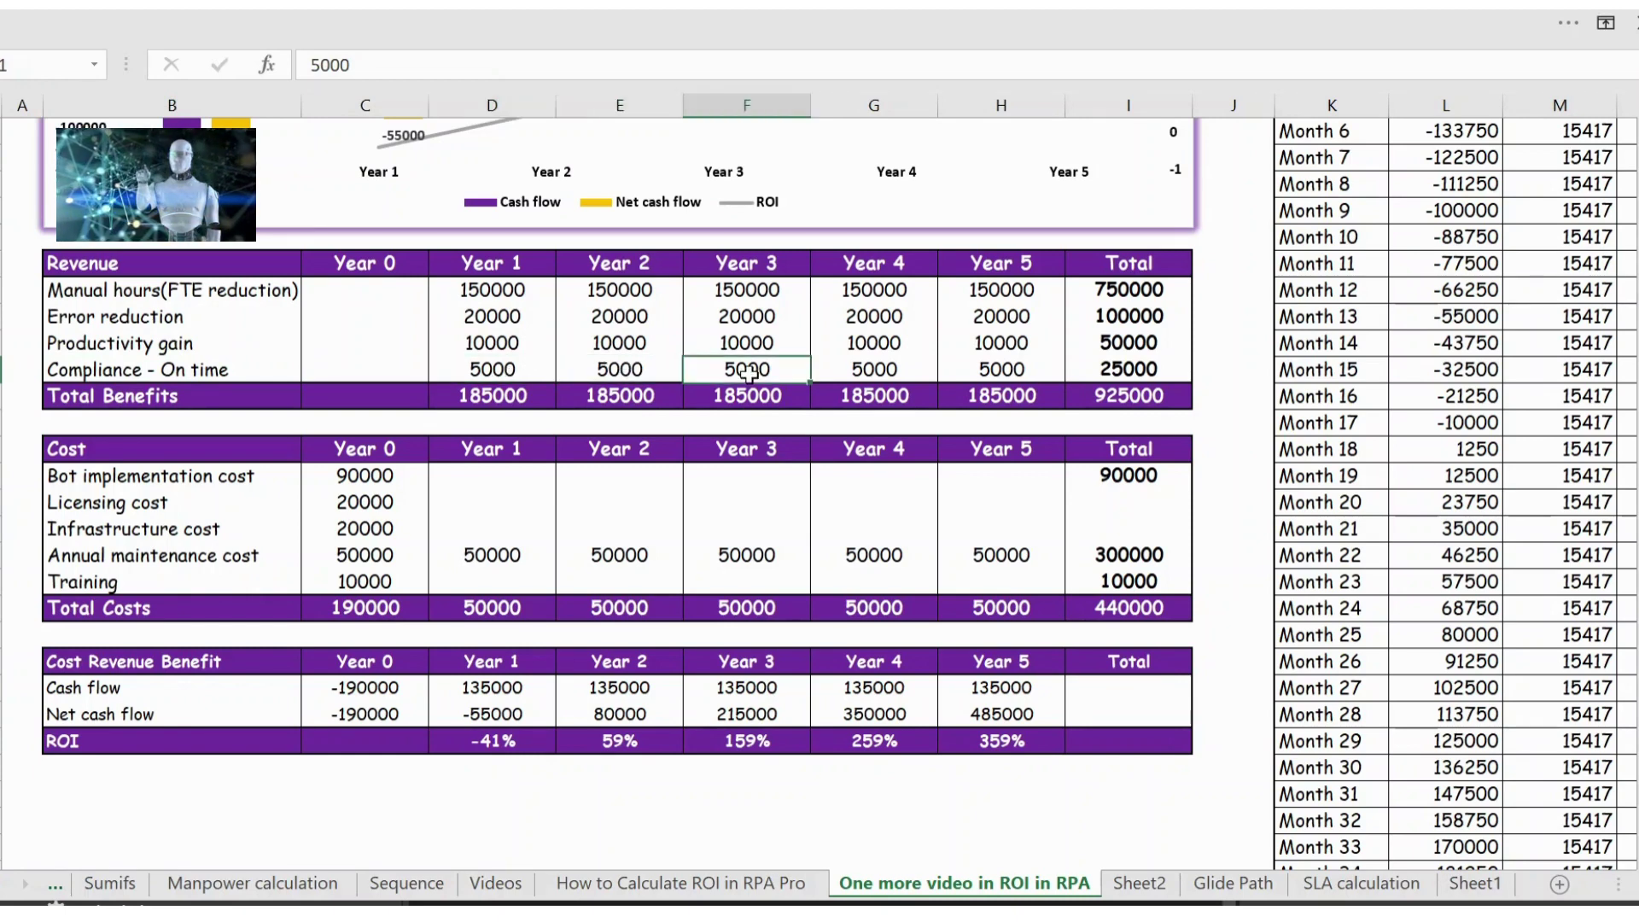
pyautogui.click(521, 418)
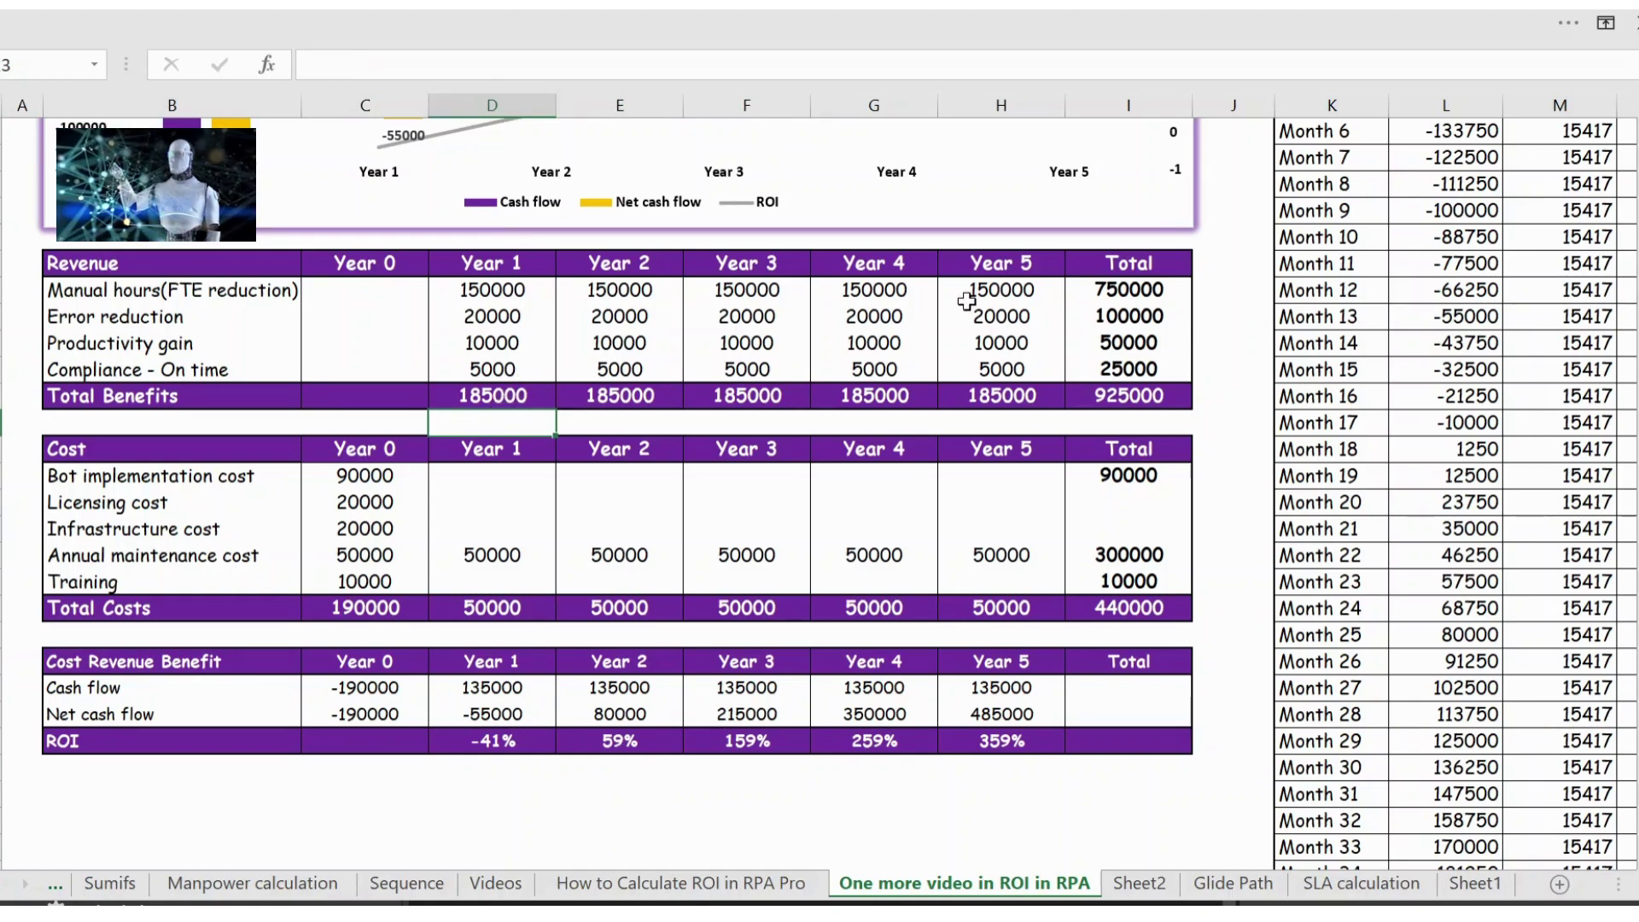
pyautogui.click(1122, 256)
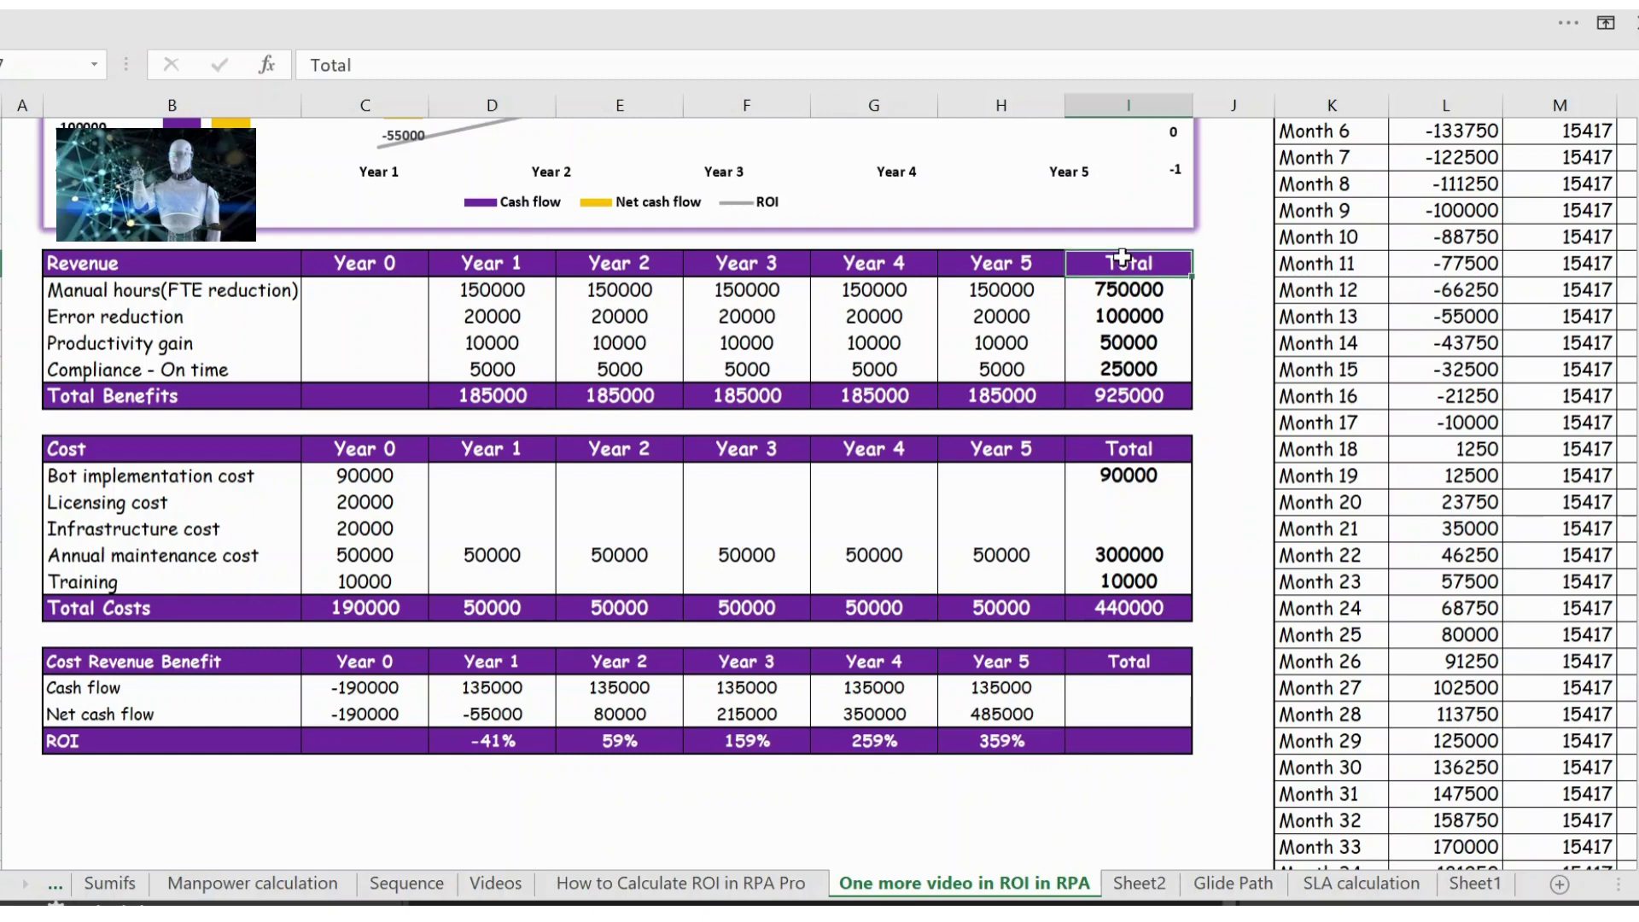
pyautogui.click(1118, 397)
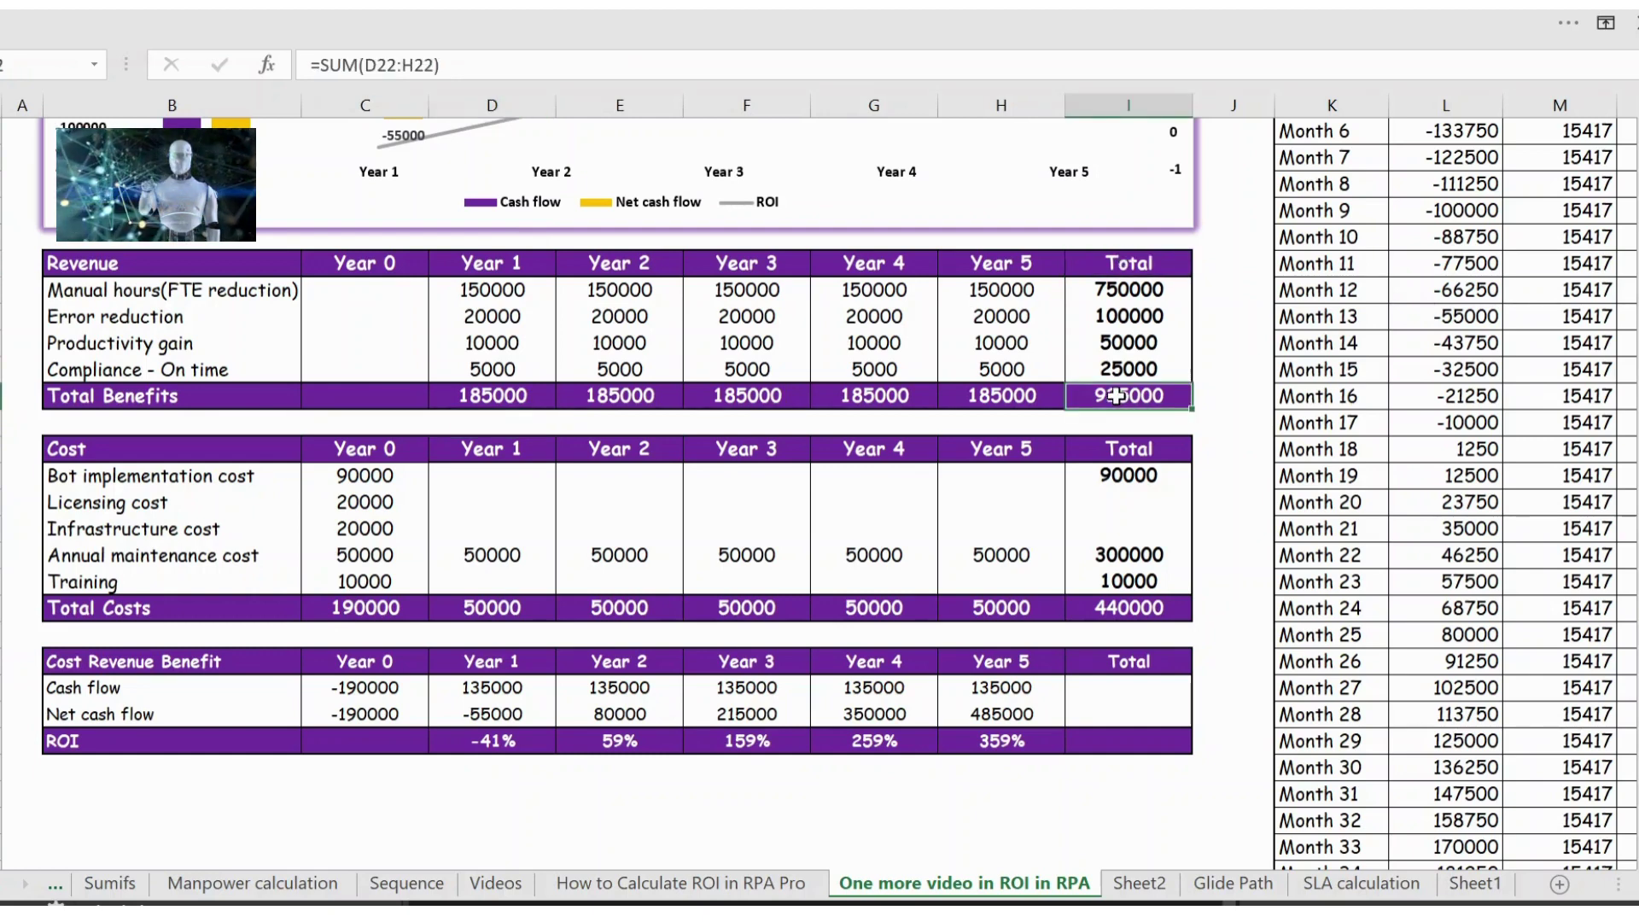
pyautogui.moveTo(1118, 397); pyautogui.dragTo(350, 476)
pyautogui.click(135, 451)
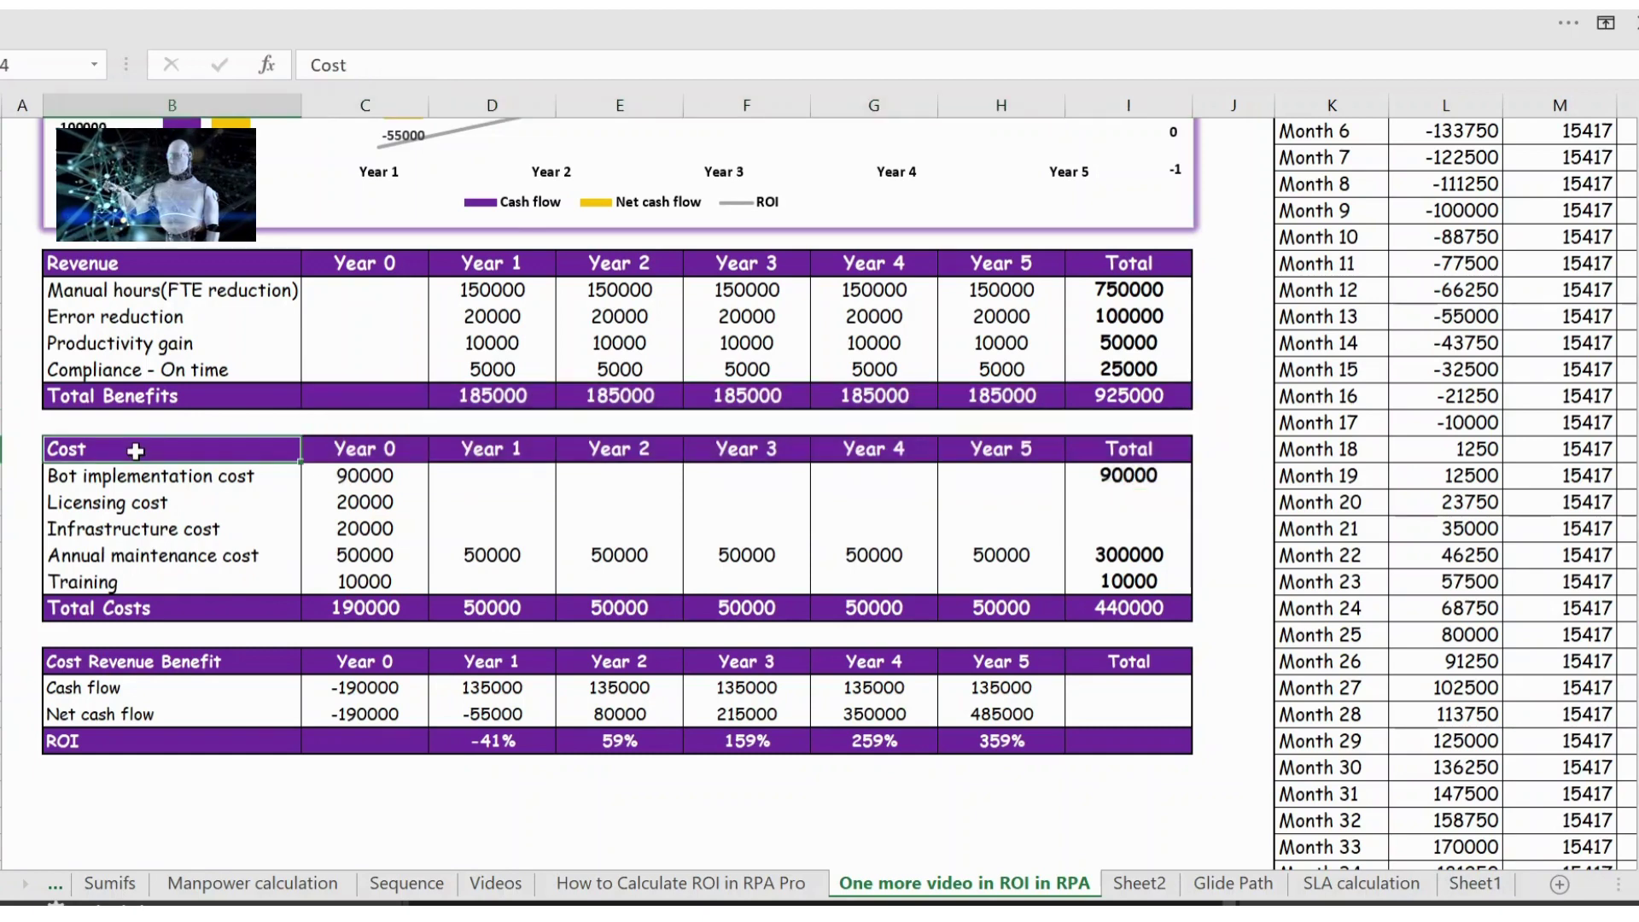
pyautogui.click(372, 451)
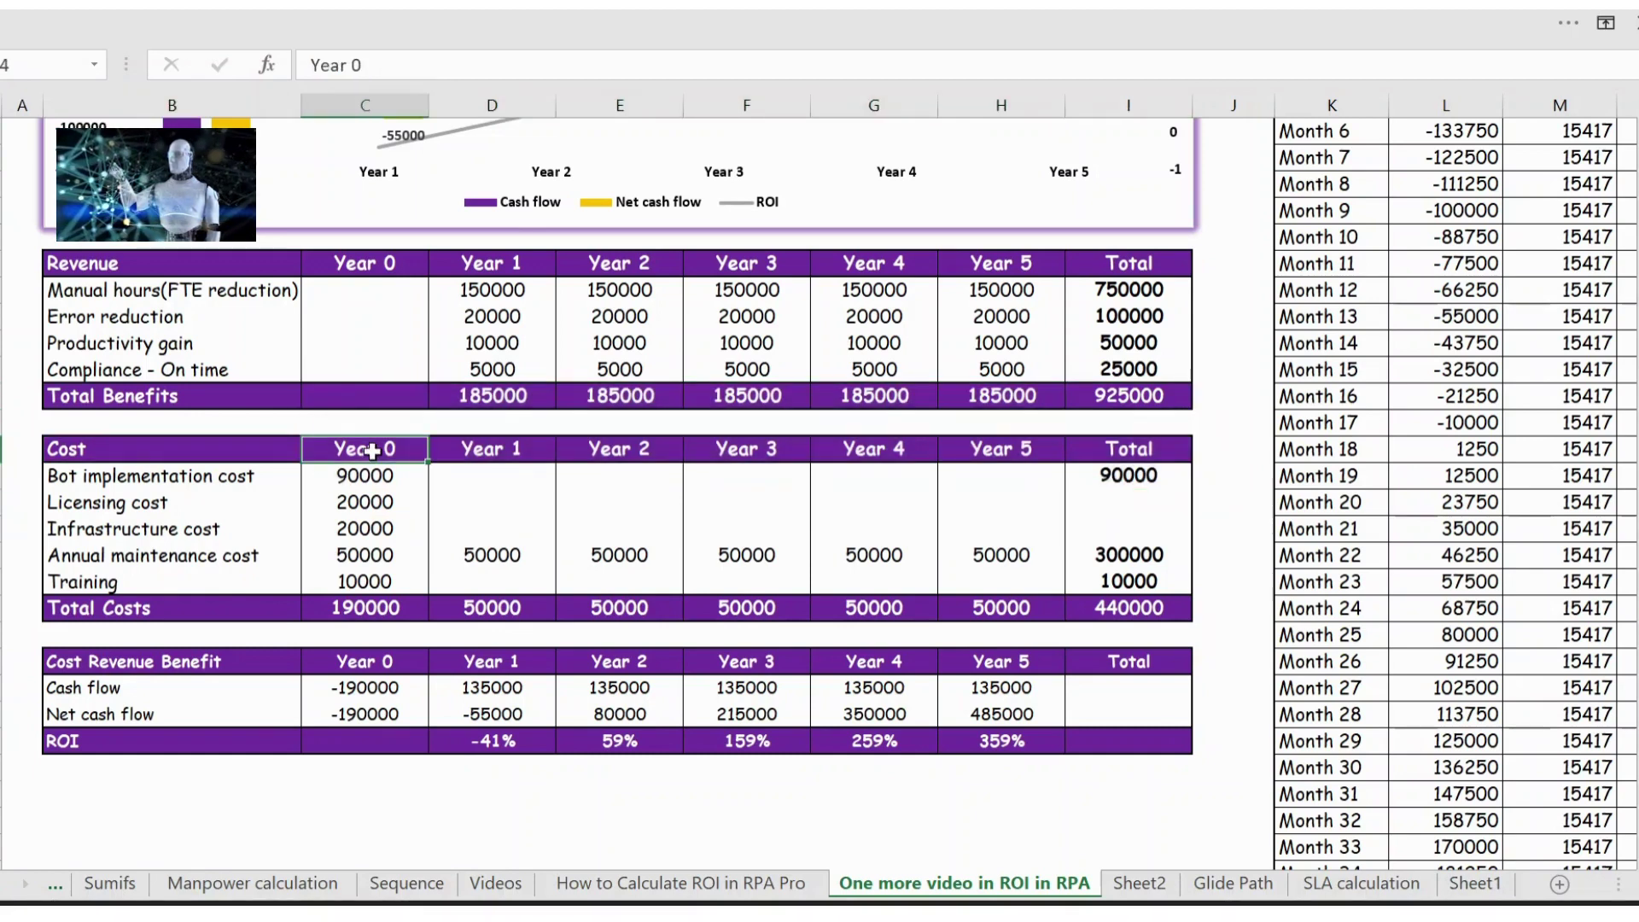
pyautogui.click(363, 475)
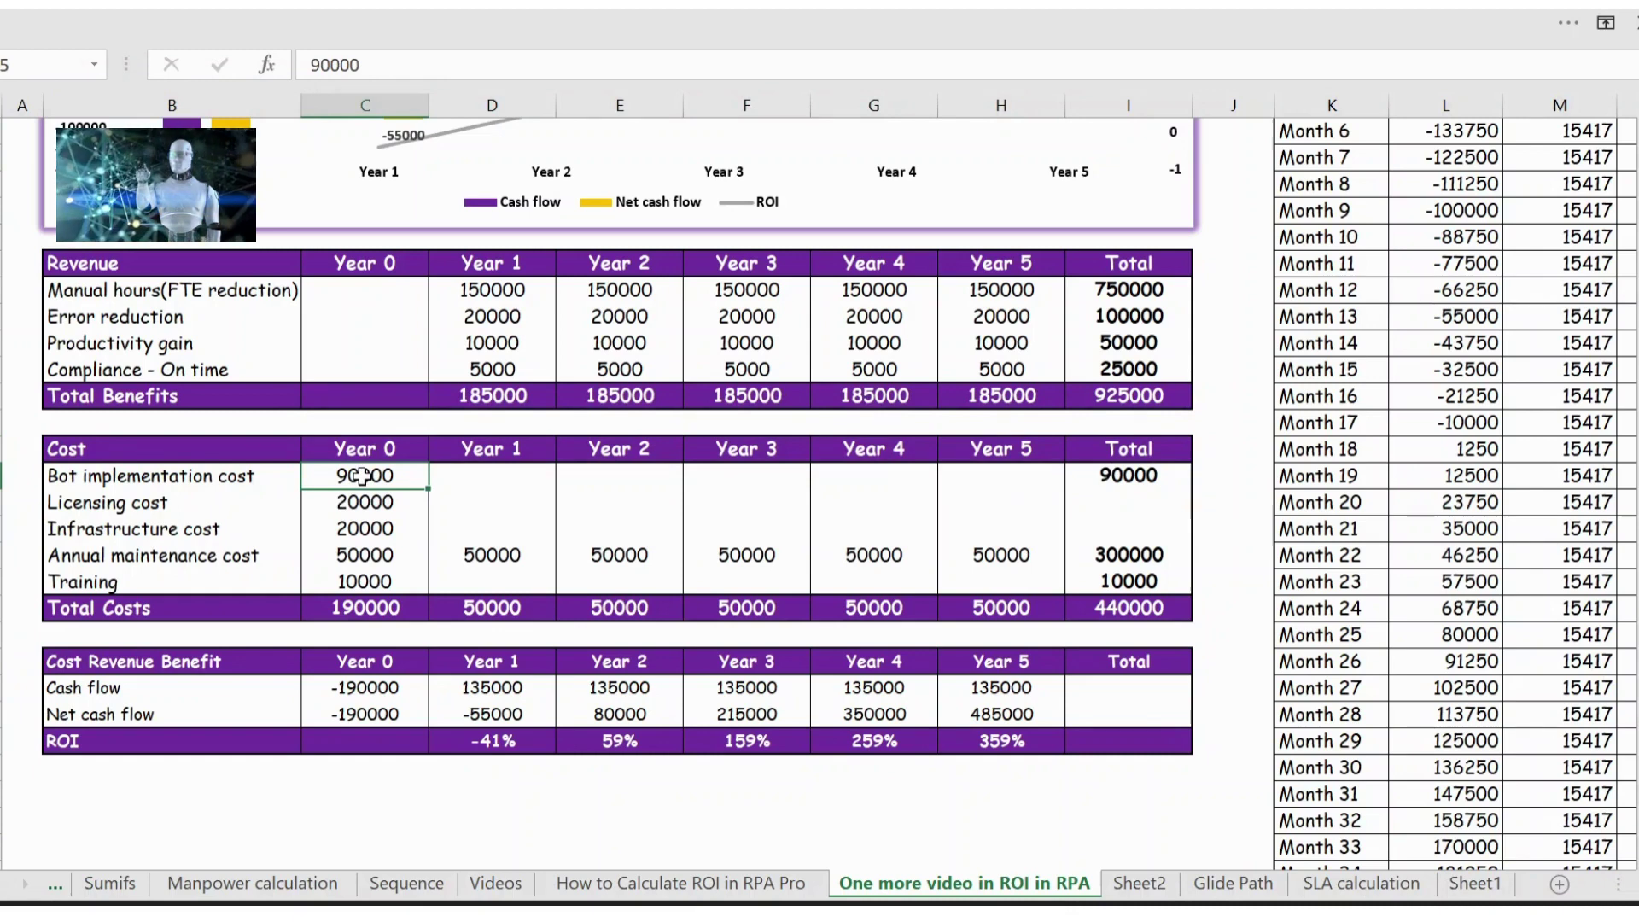
pyautogui.click(225, 481)
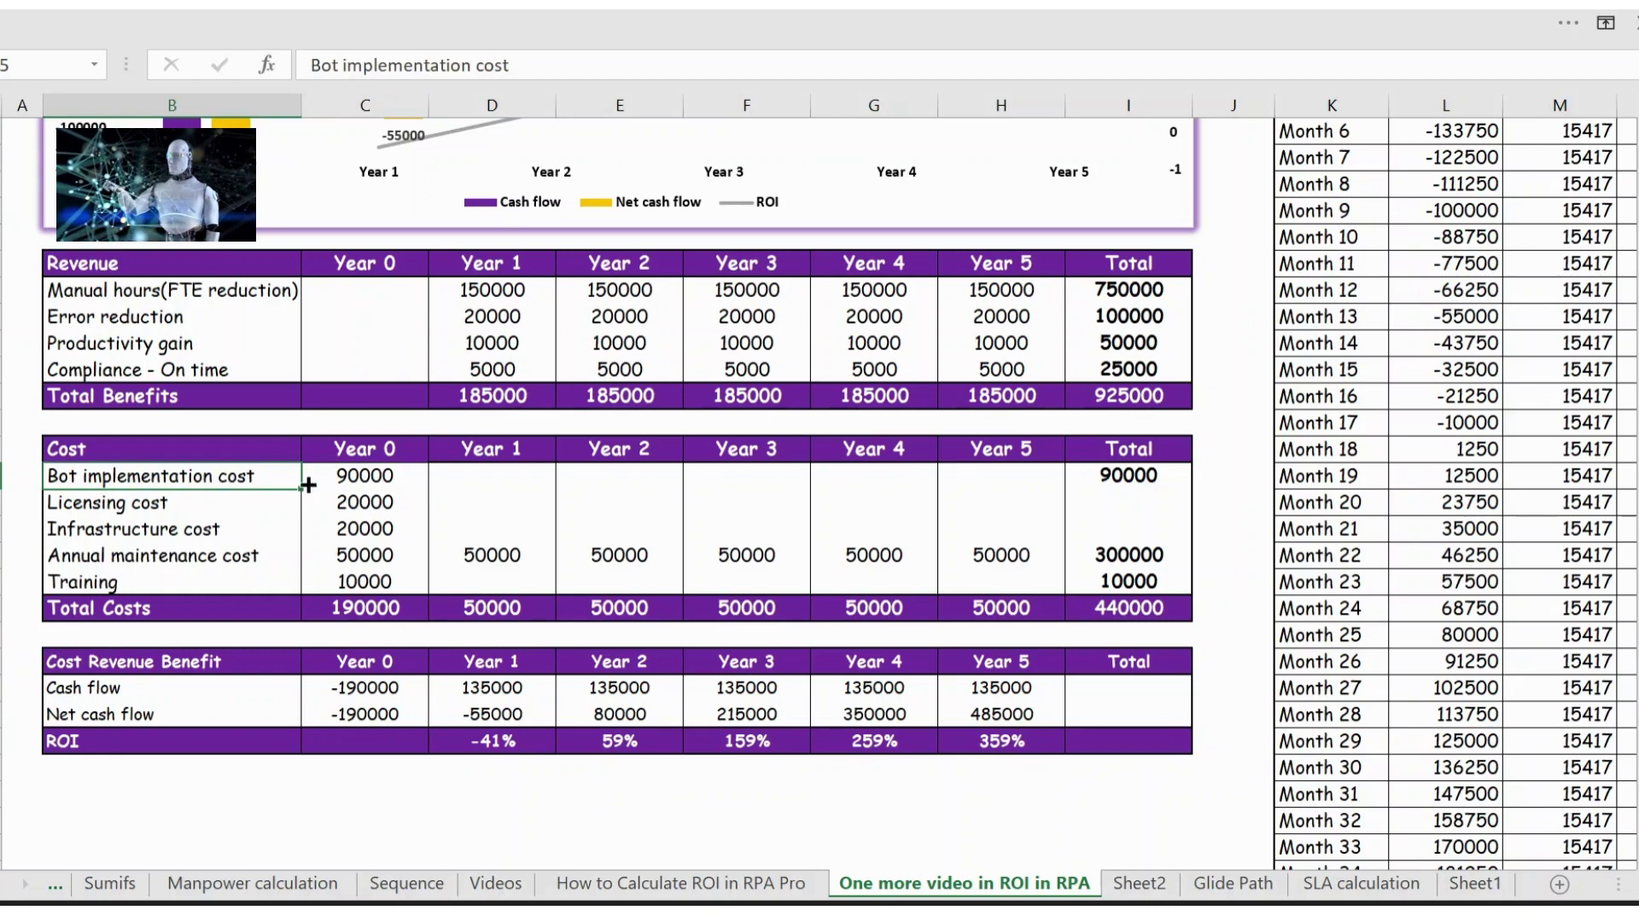
pyautogui.click(362, 483)
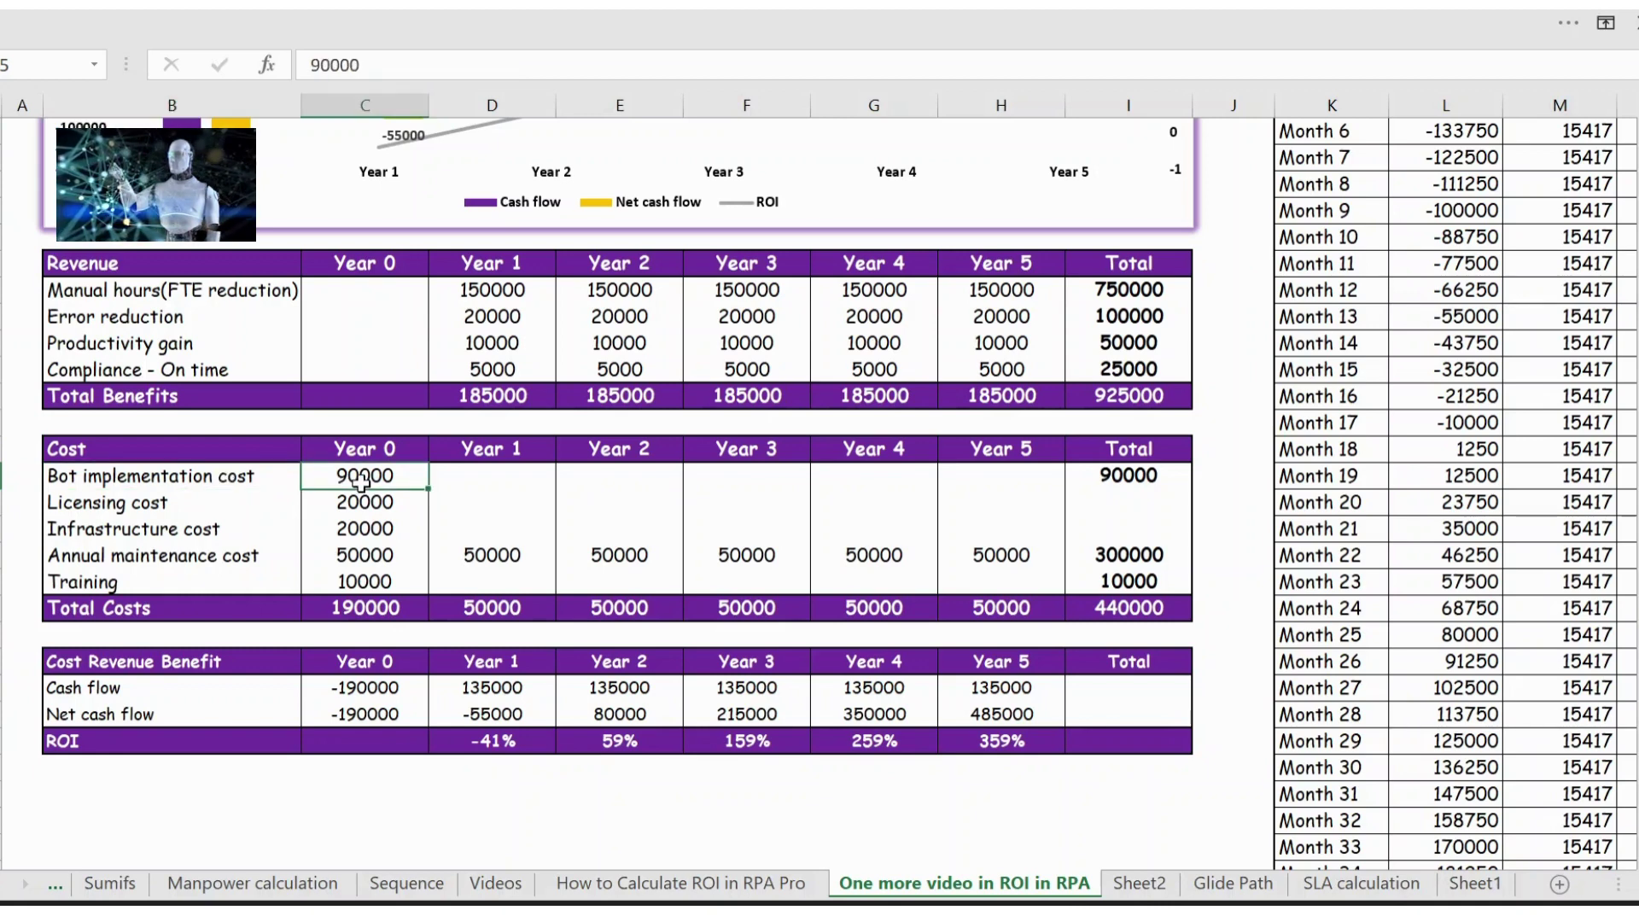
pyautogui.click(156, 504)
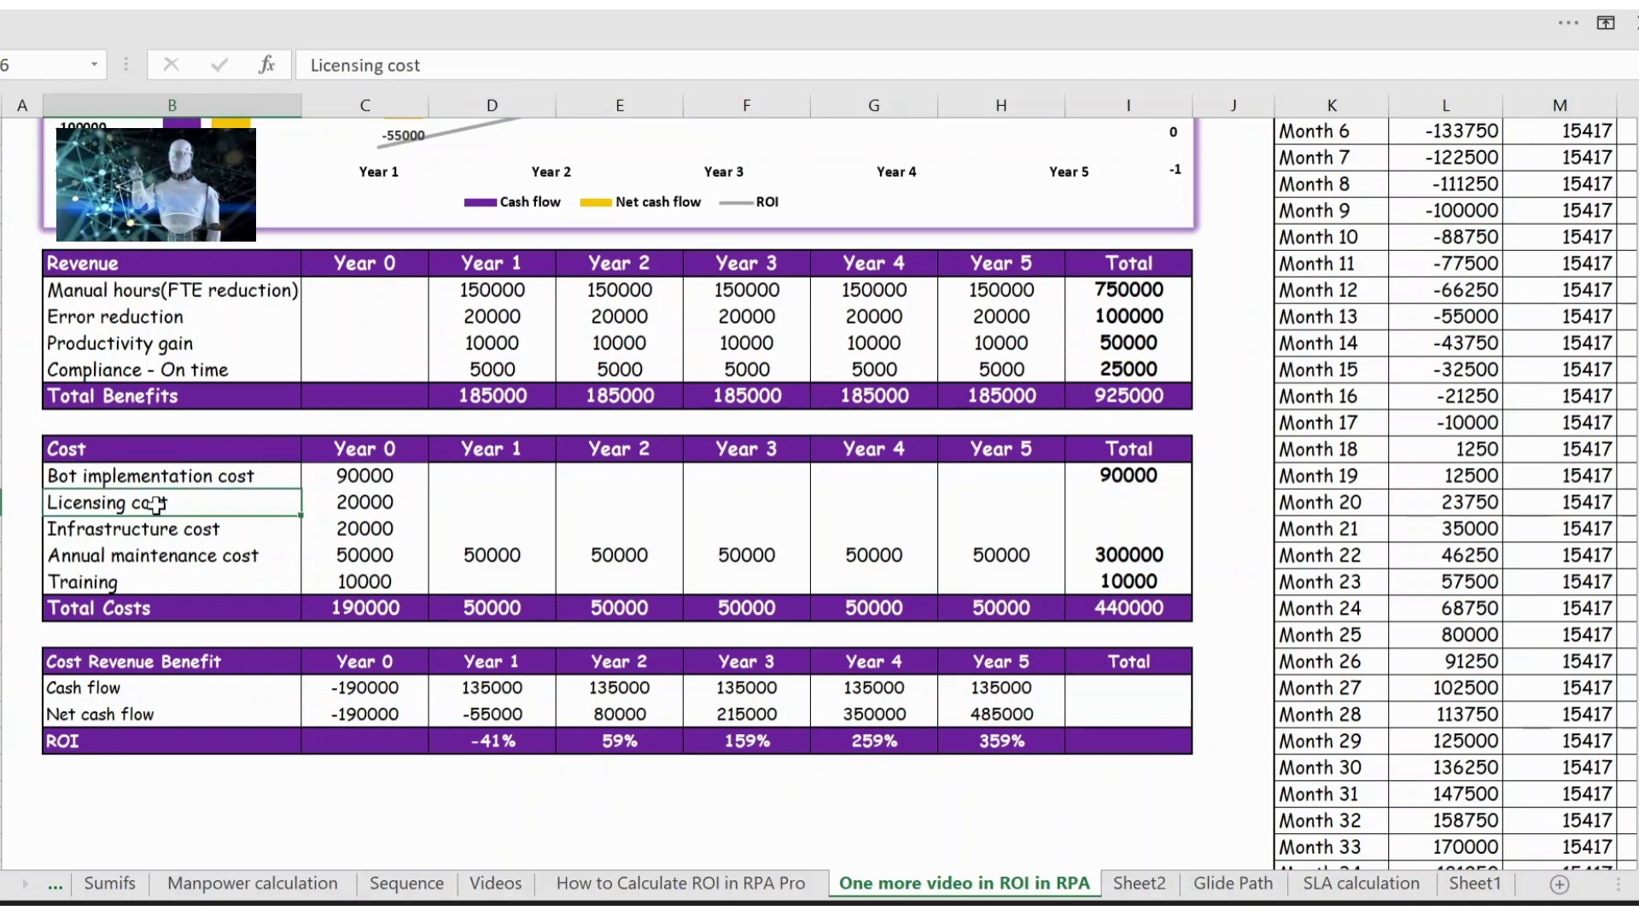
pyautogui.click(401, 506)
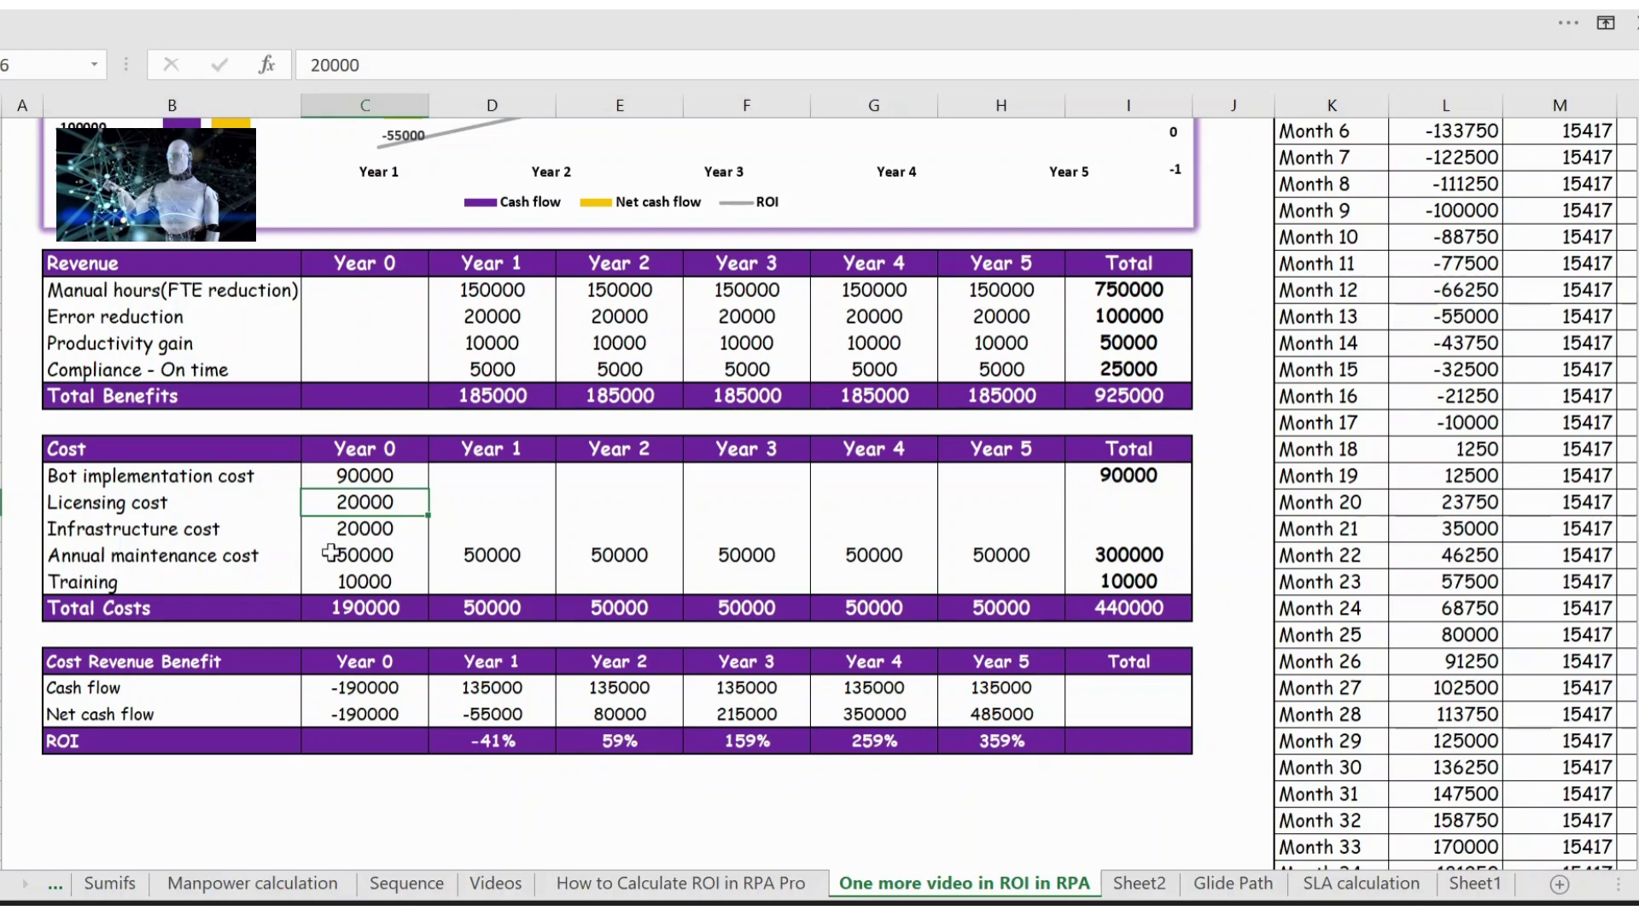
pyautogui.click(202, 559)
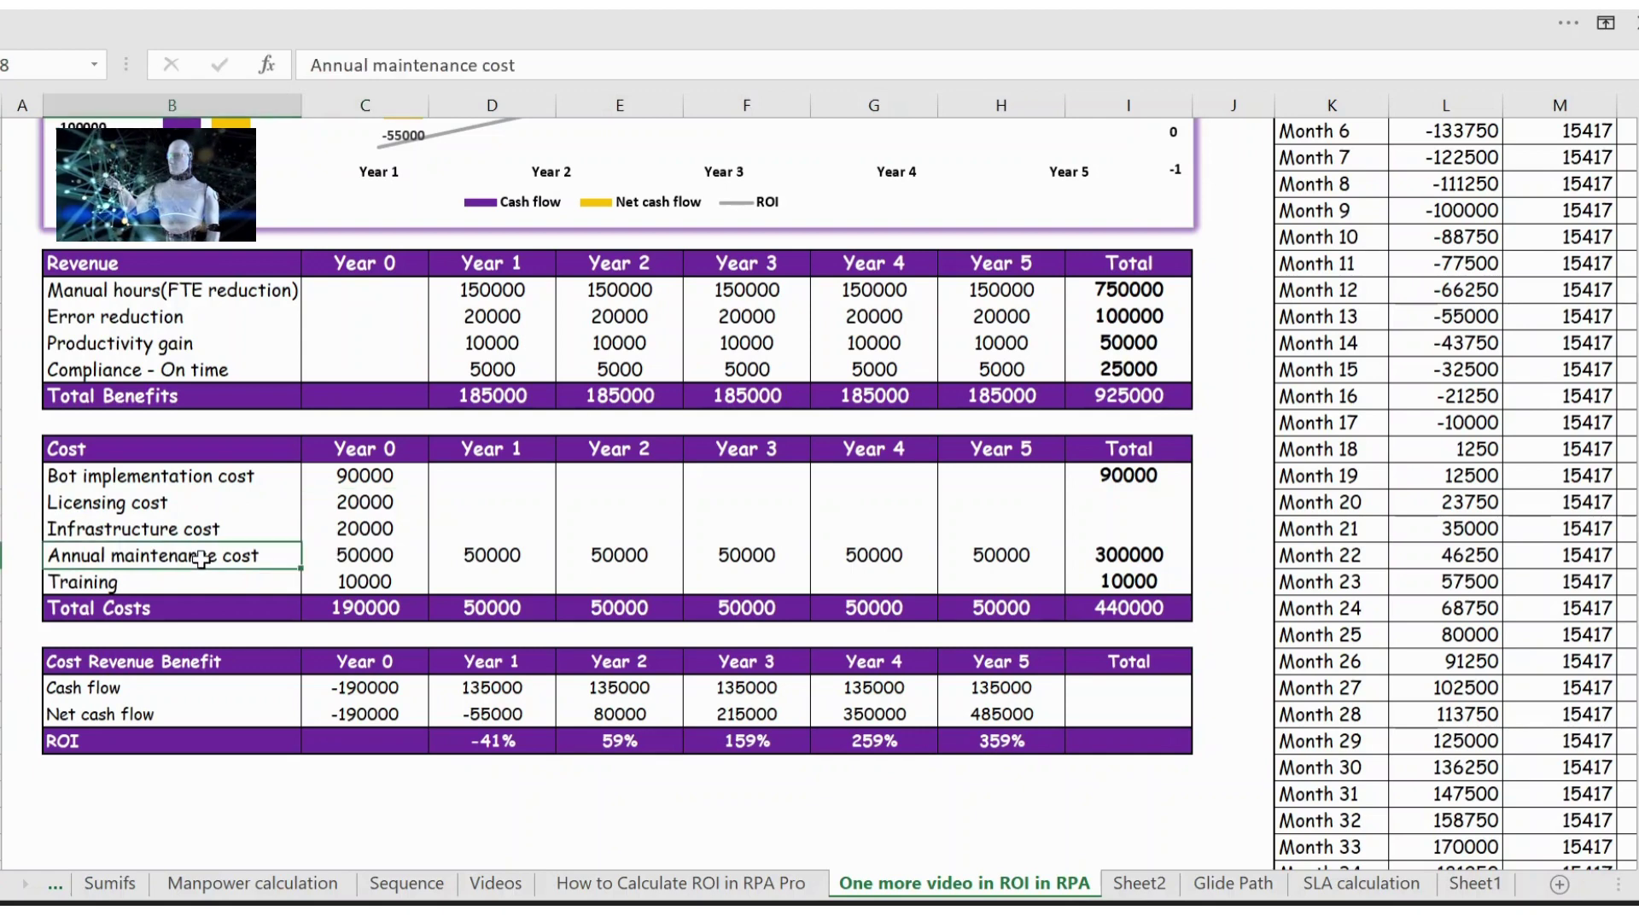
pyautogui.click(378, 558)
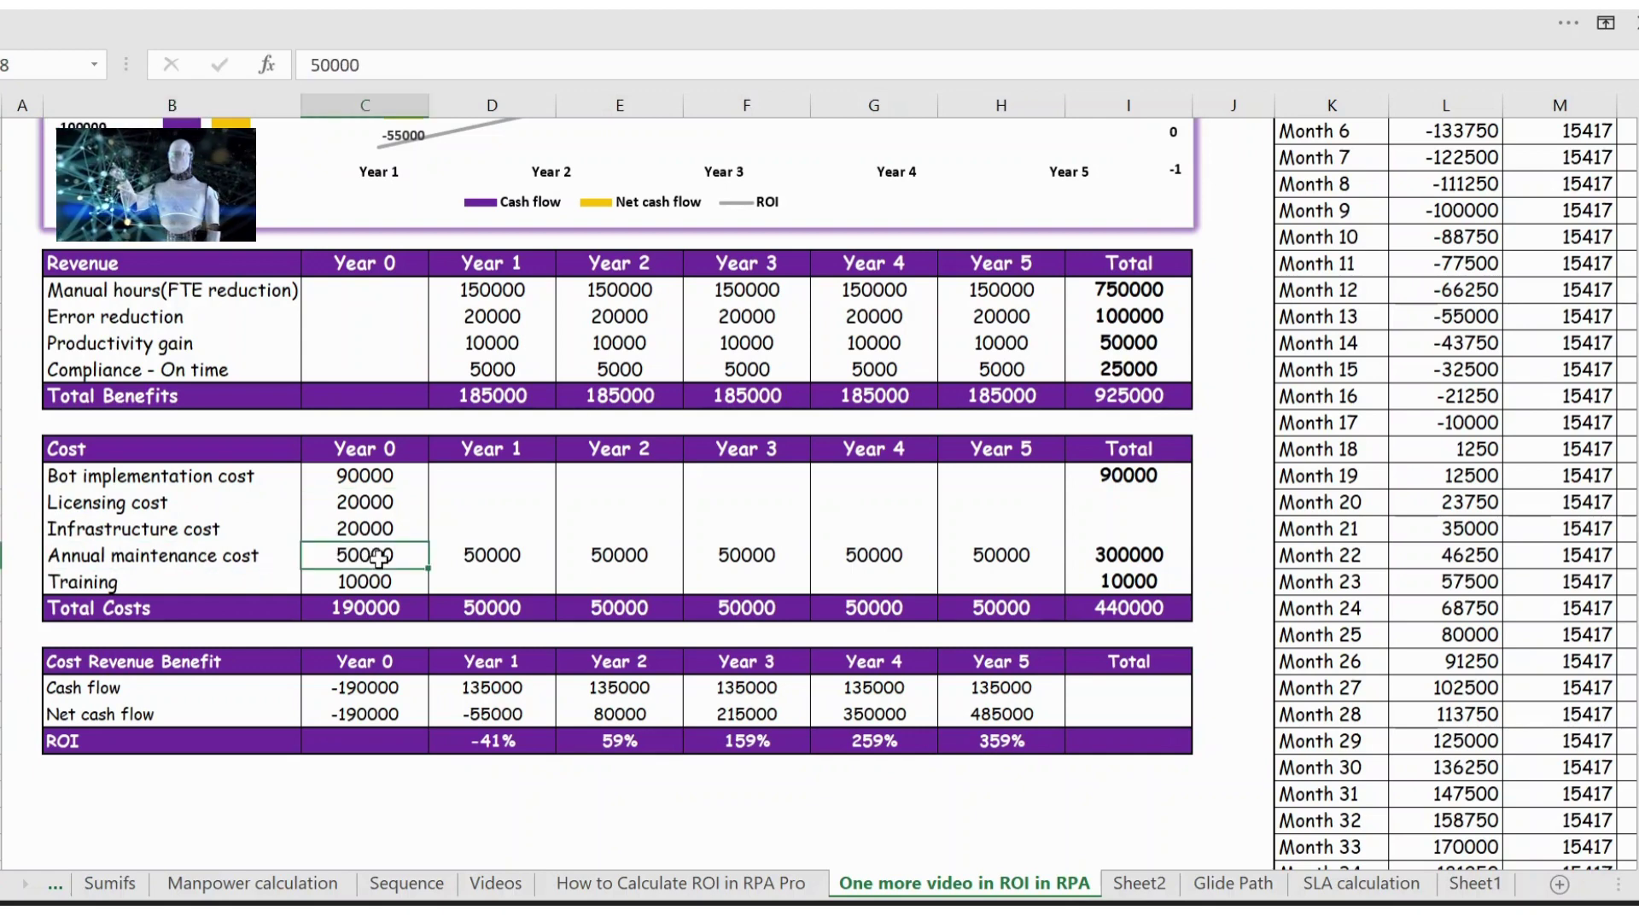
pyautogui.click(502, 559)
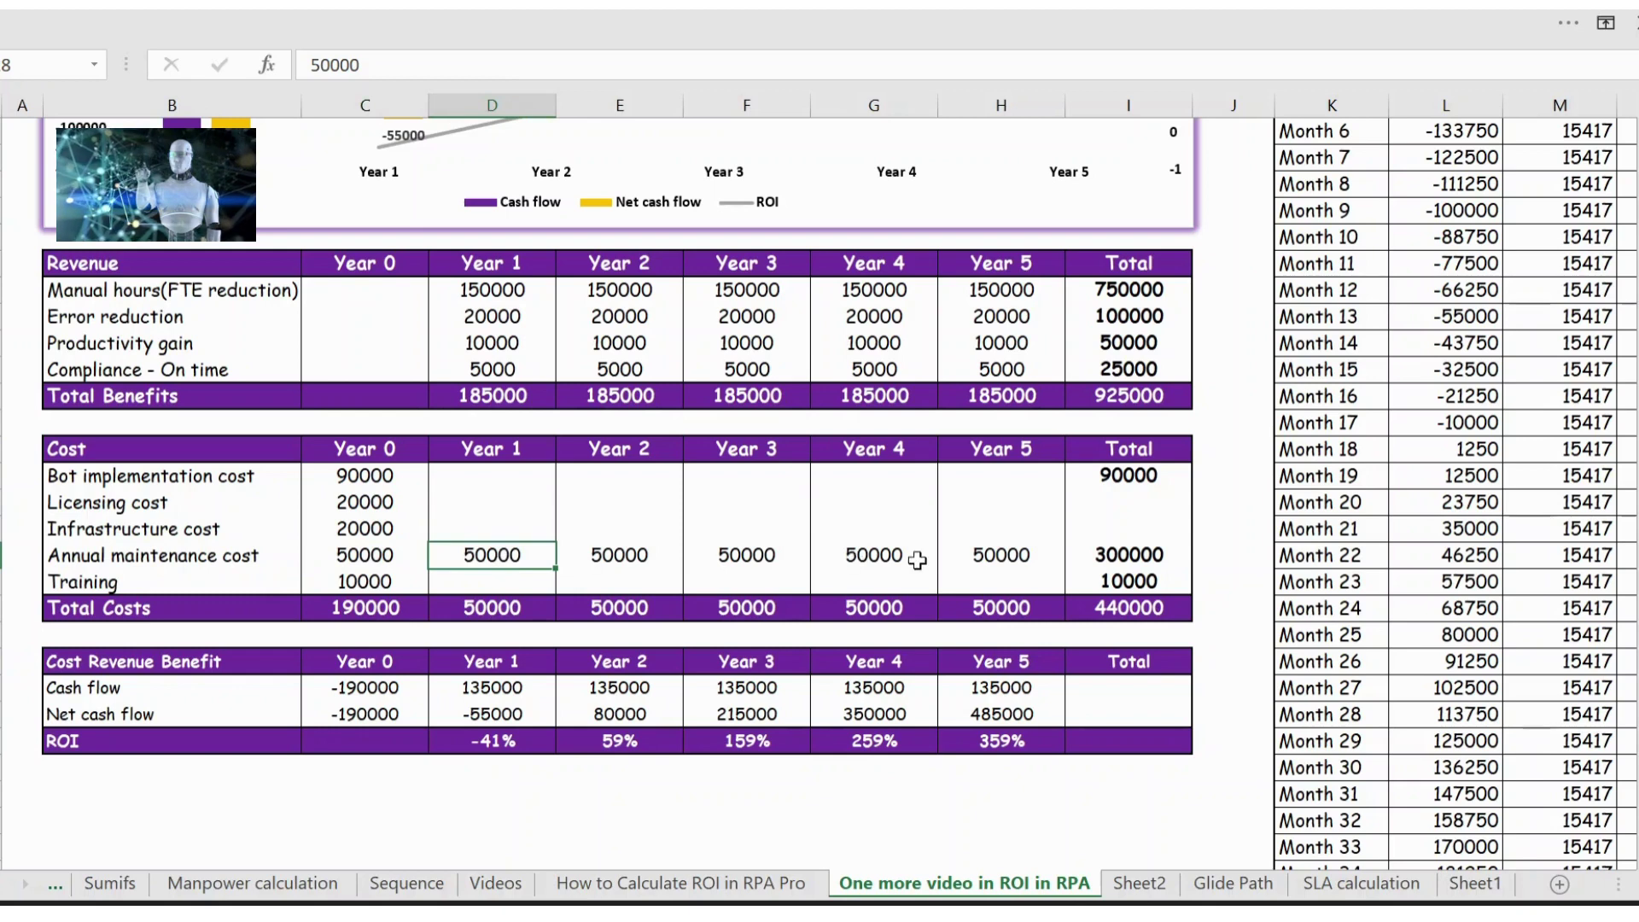
pyautogui.click(1025, 561)
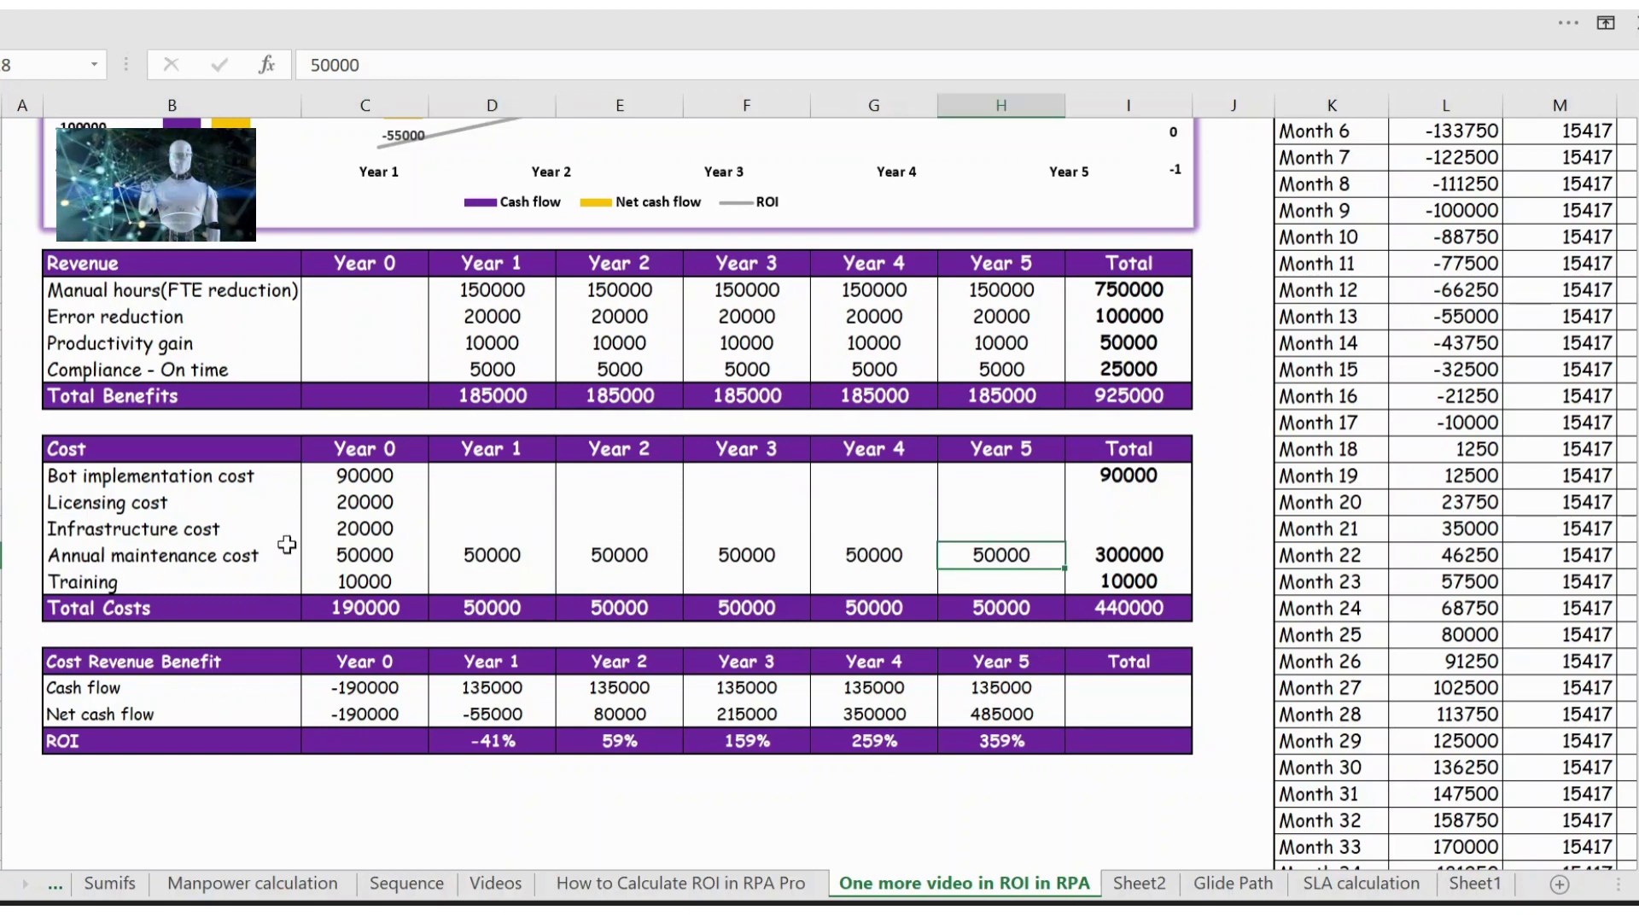
pyautogui.click(164, 578)
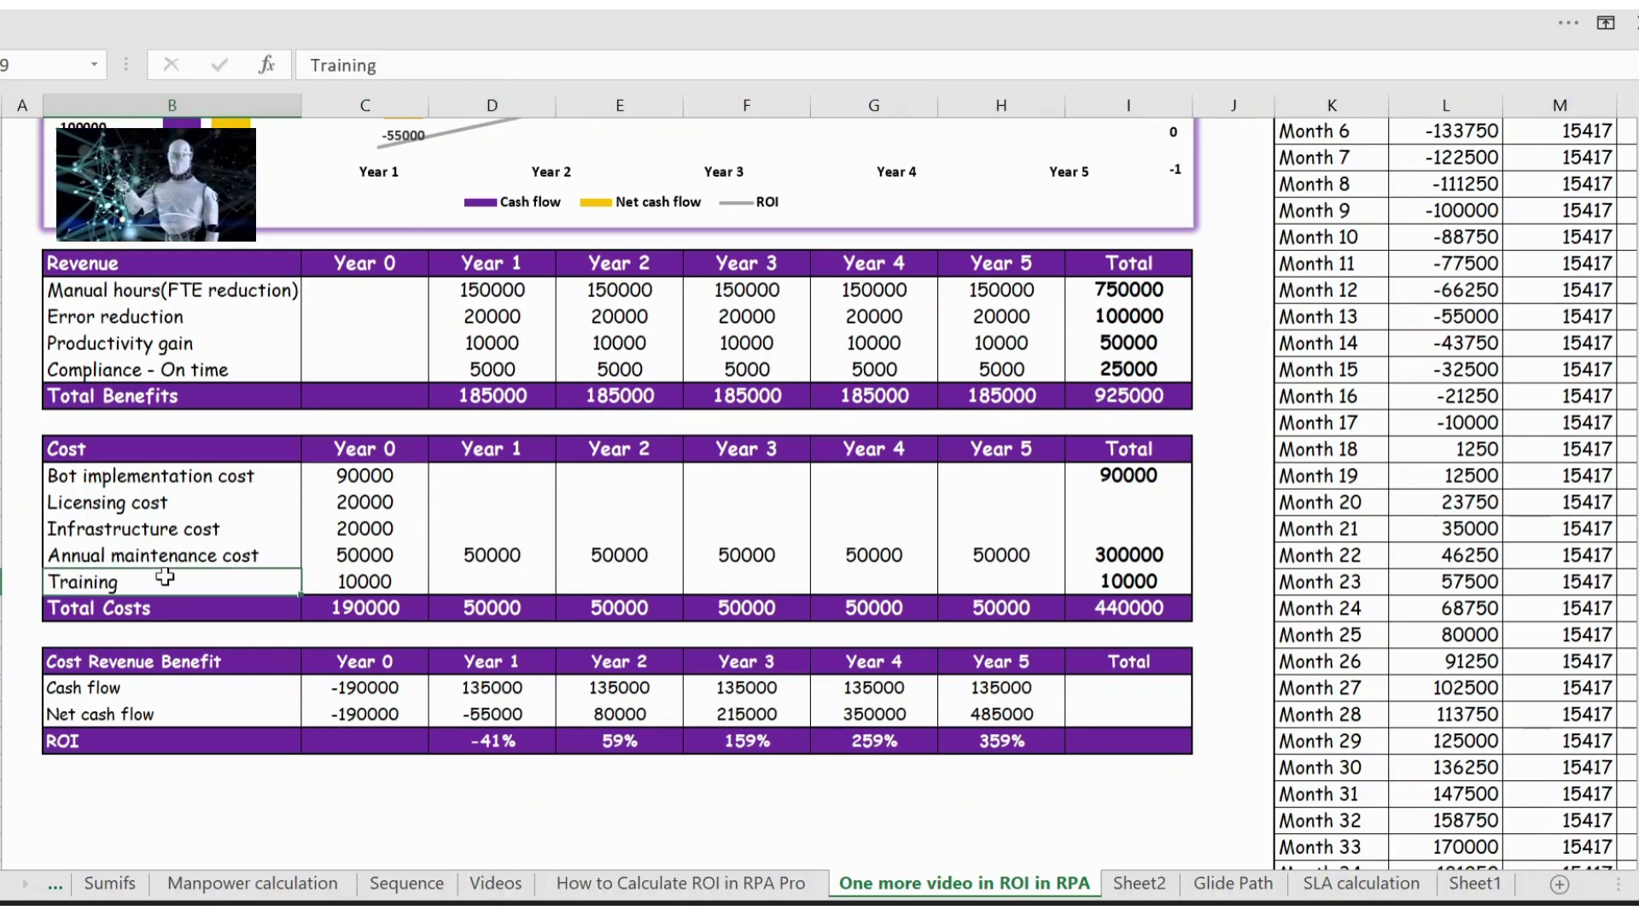
pyautogui.click(373, 581)
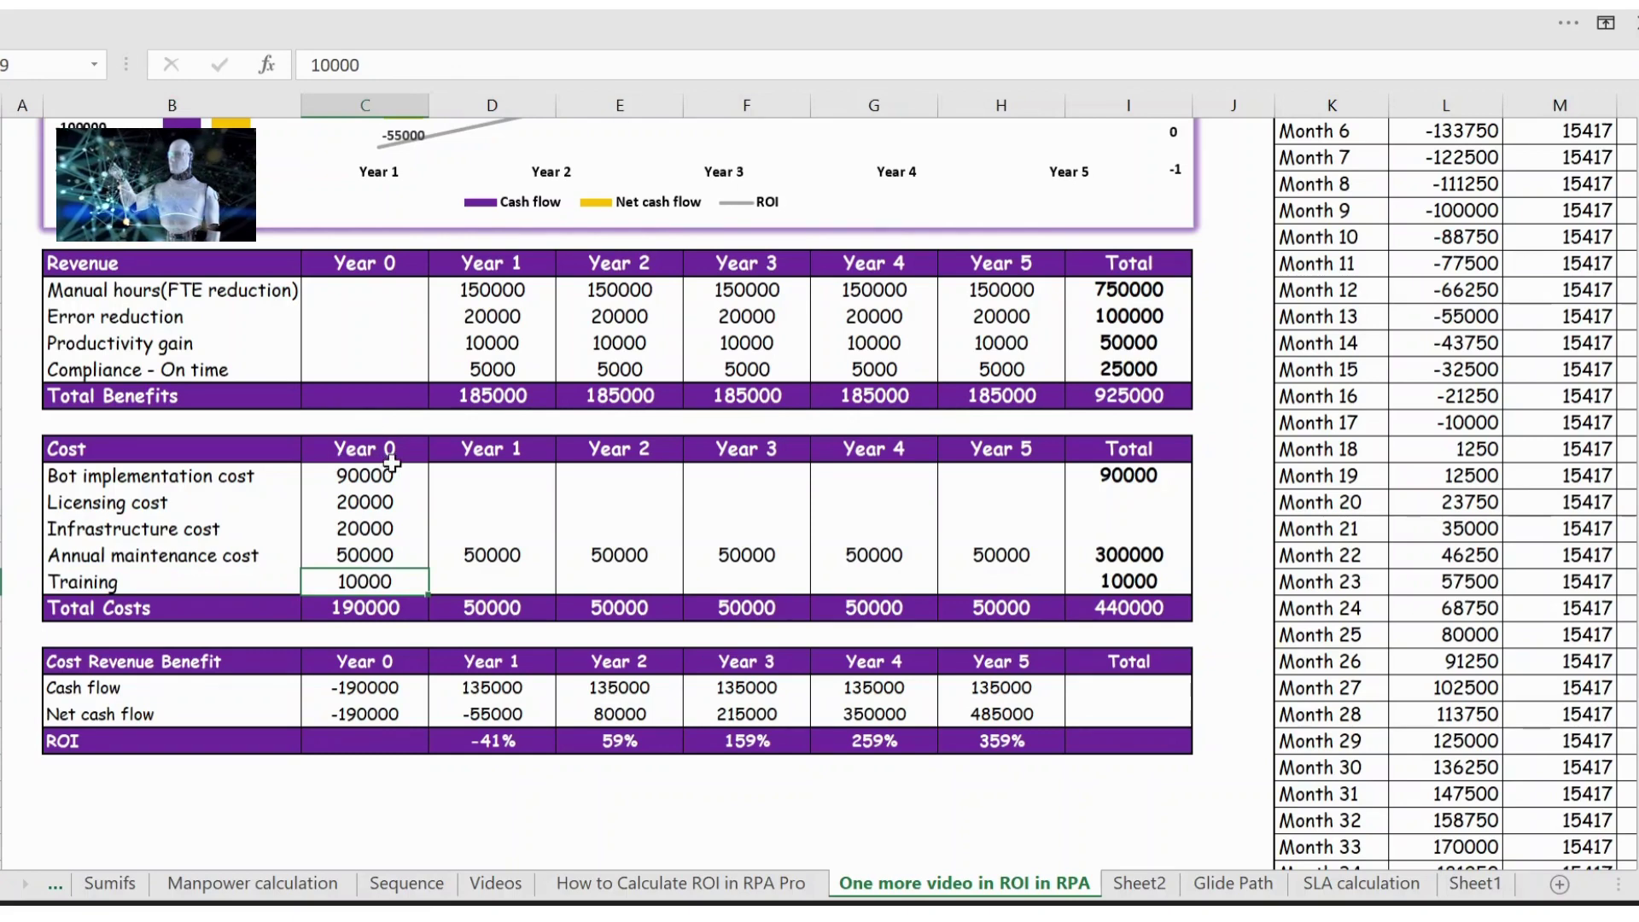
pyautogui.click(358, 608)
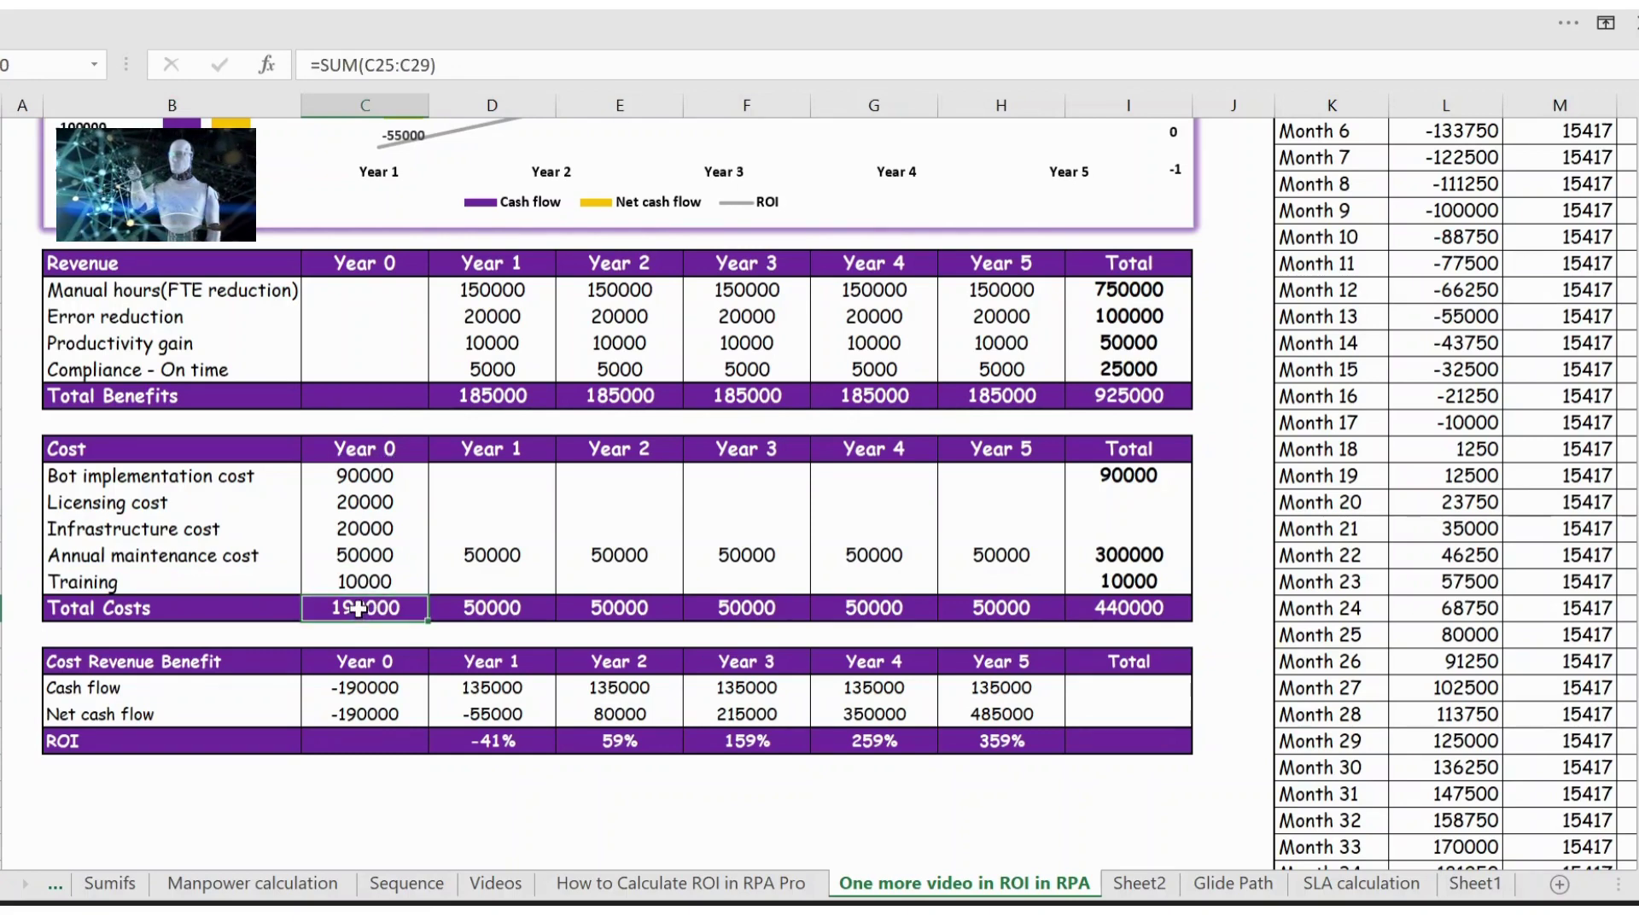
pyautogui.click(489, 611)
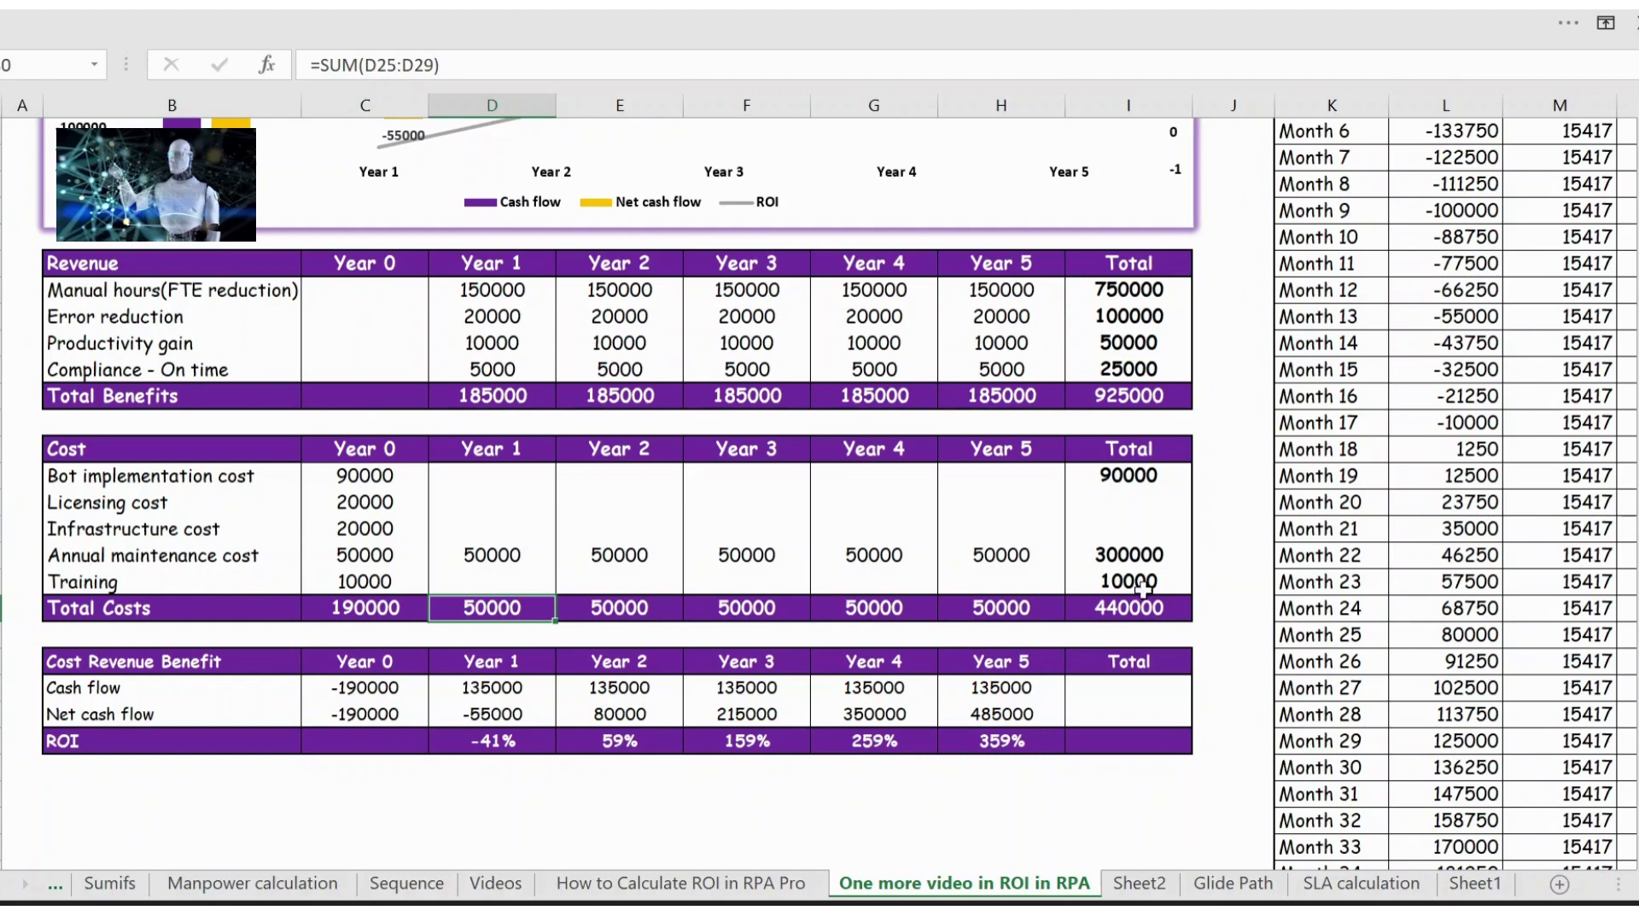
pyautogui.click(1125, 610)
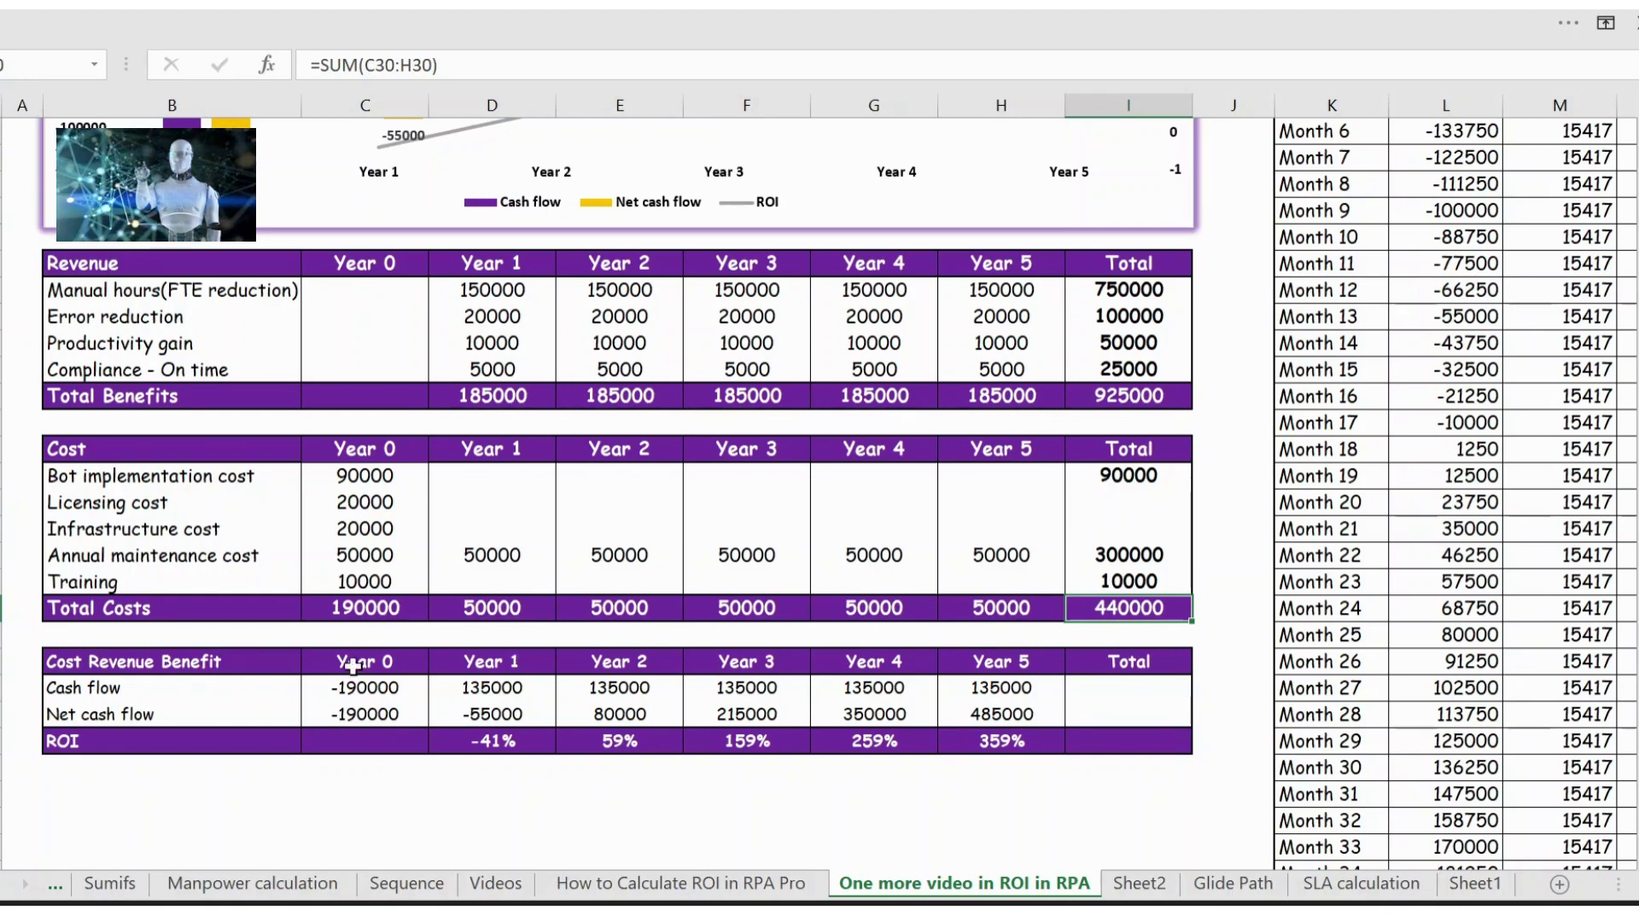
pyautogui.click(375, 690)
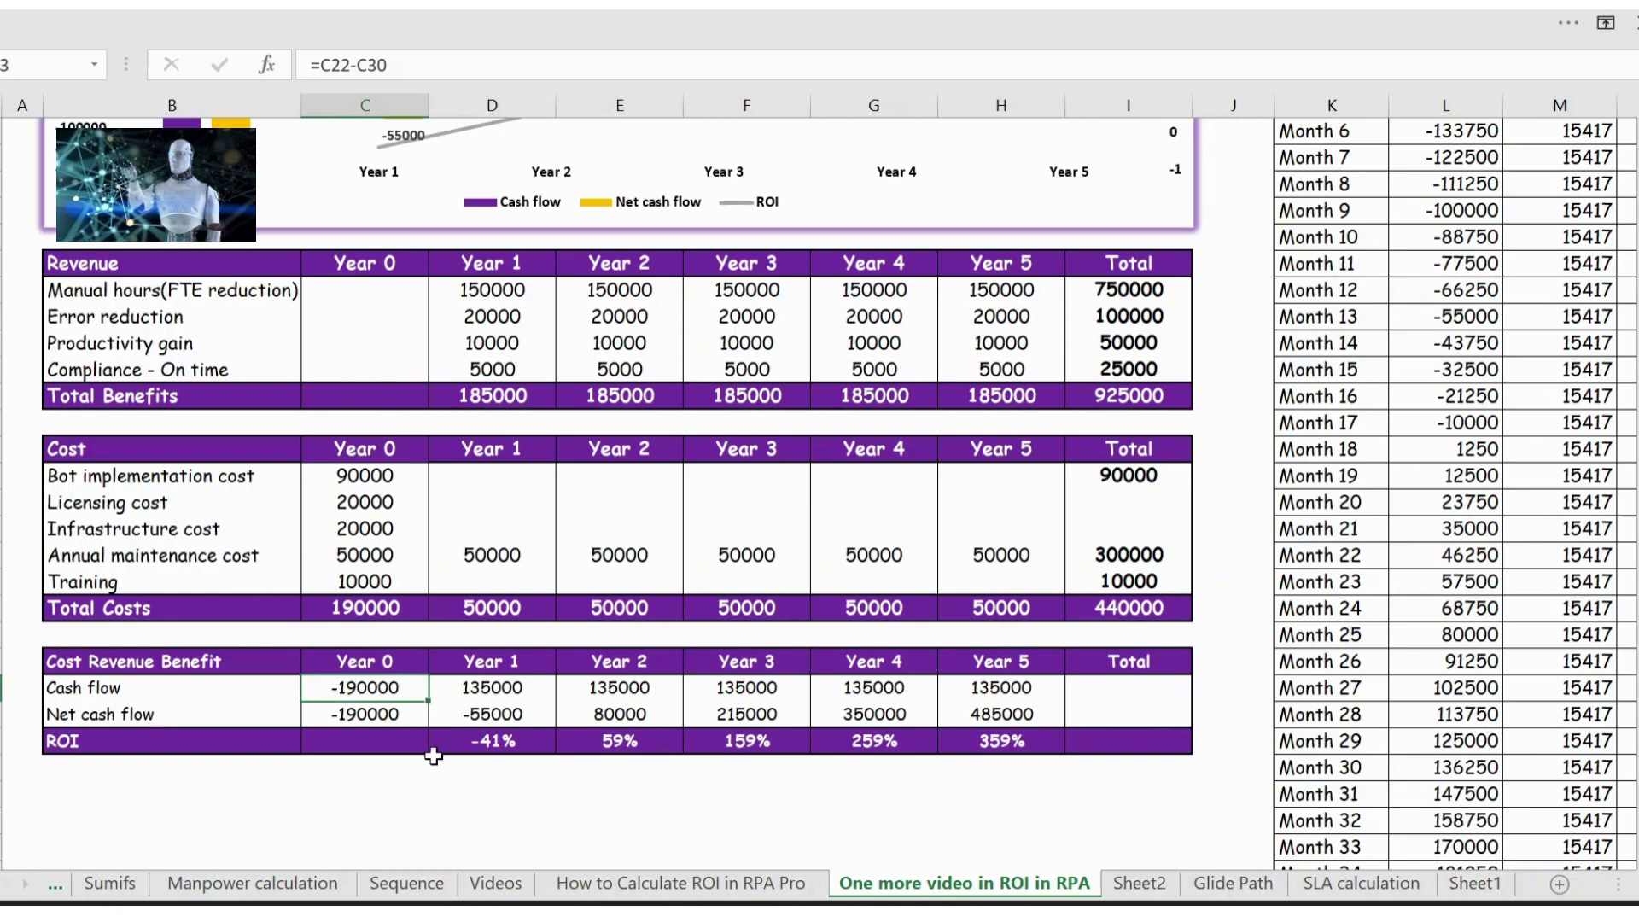
pyautogui.doubleClick(416, 696)
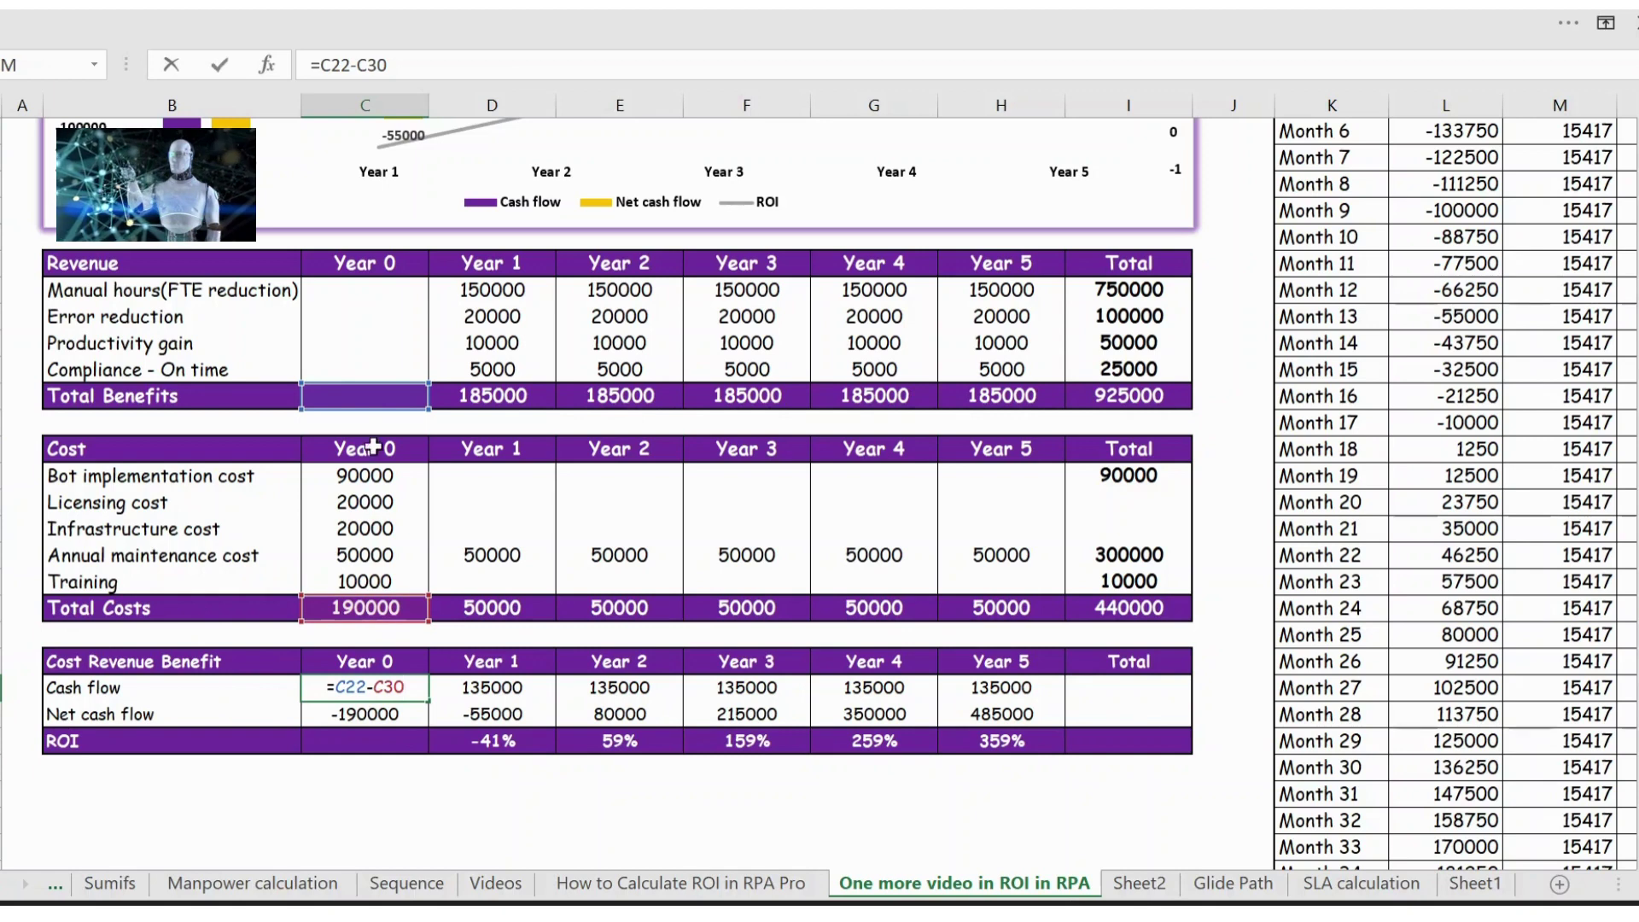
pyautogui.hotkey('ctrl', 'Return')
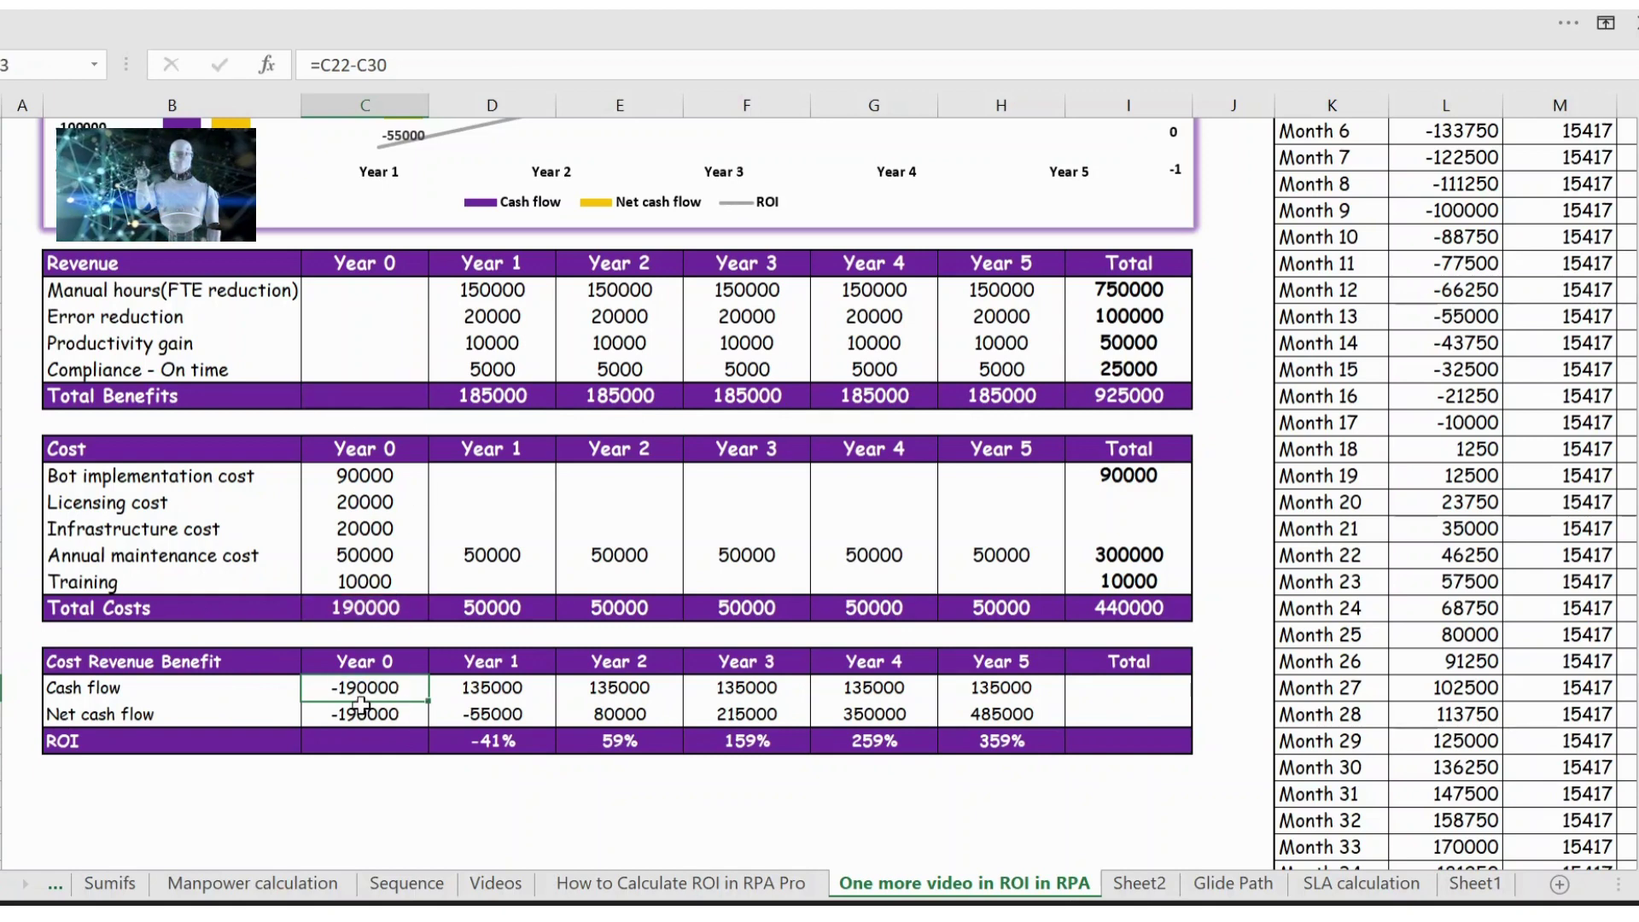
pyautogui.click(368, 715)
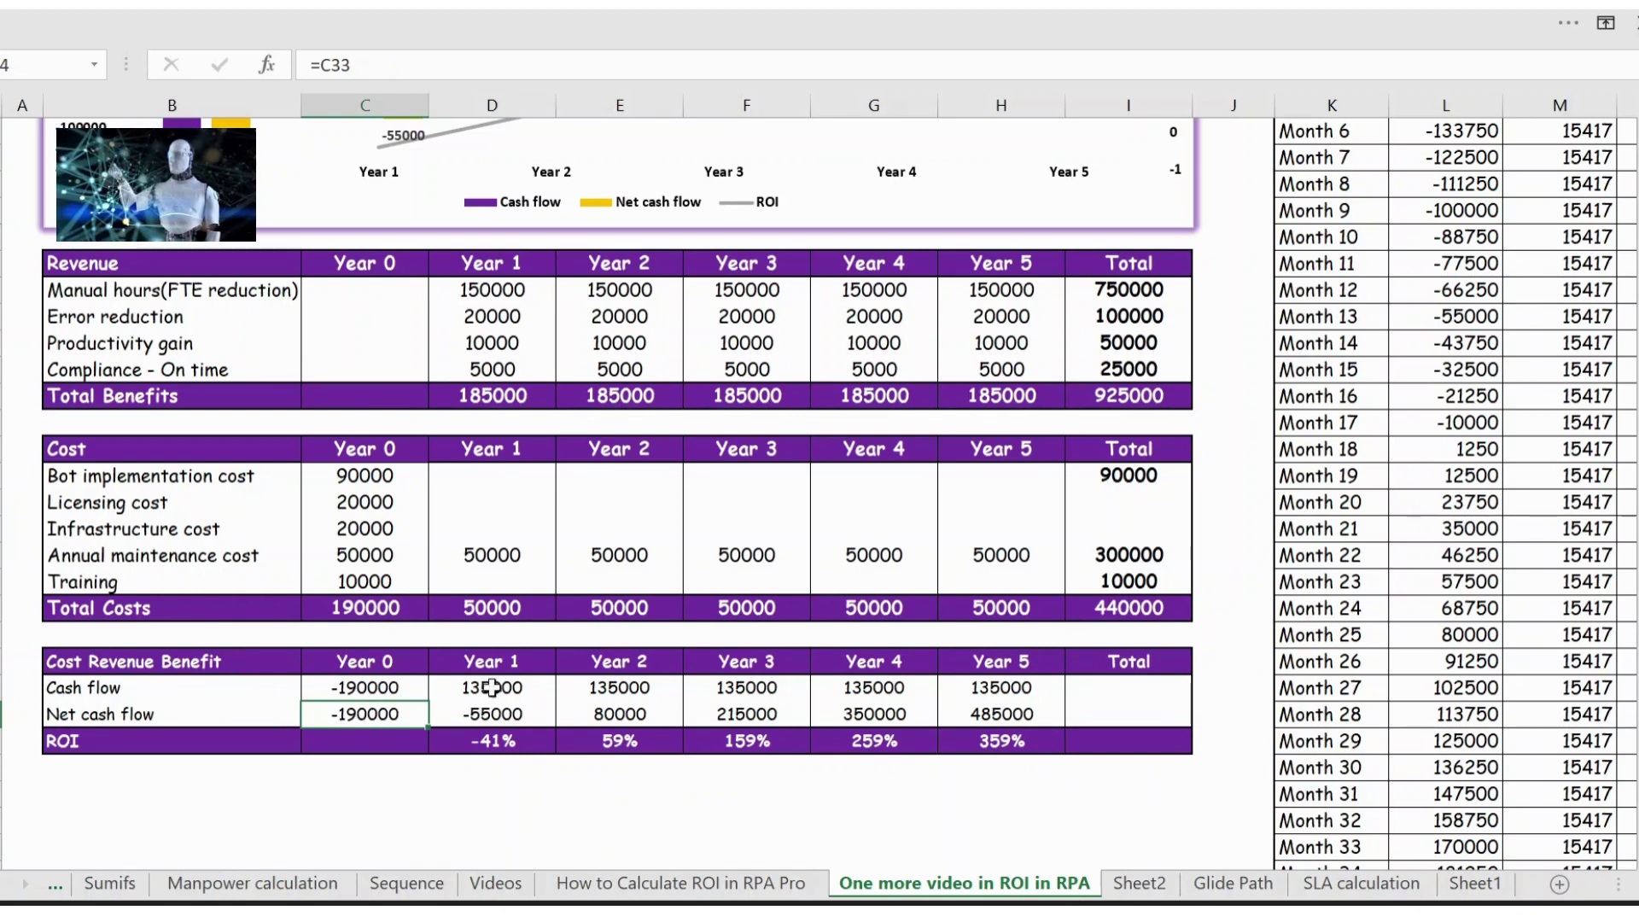
pyautogui.click(516, 661)
pyautogui.doubleClick(515, 690)
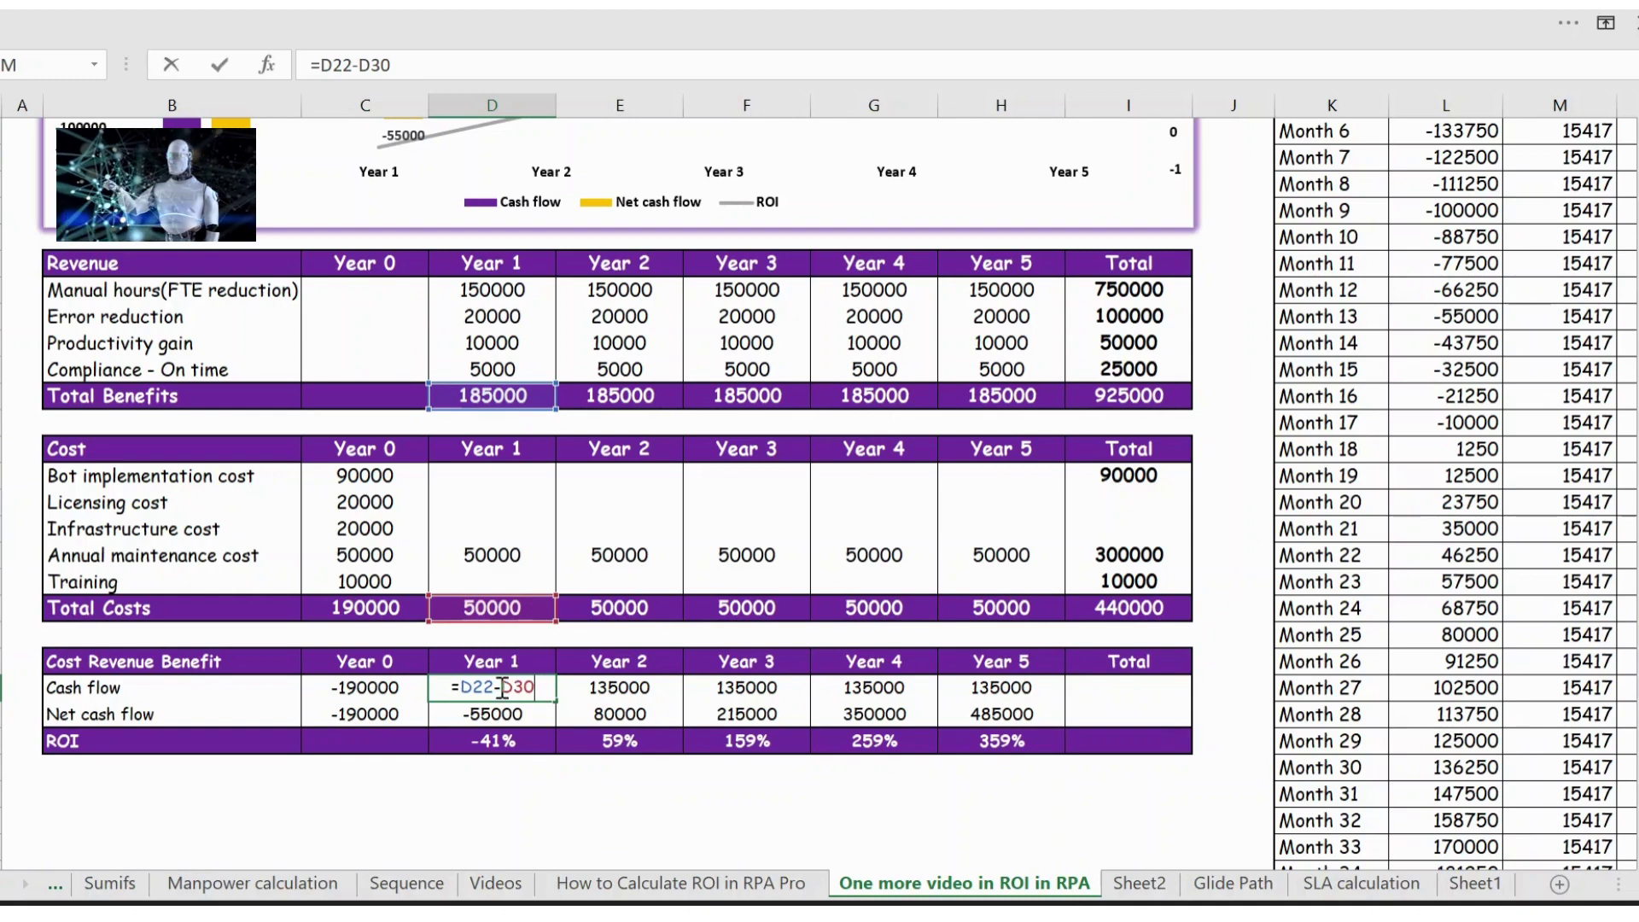
pyautogui.press('Escape')
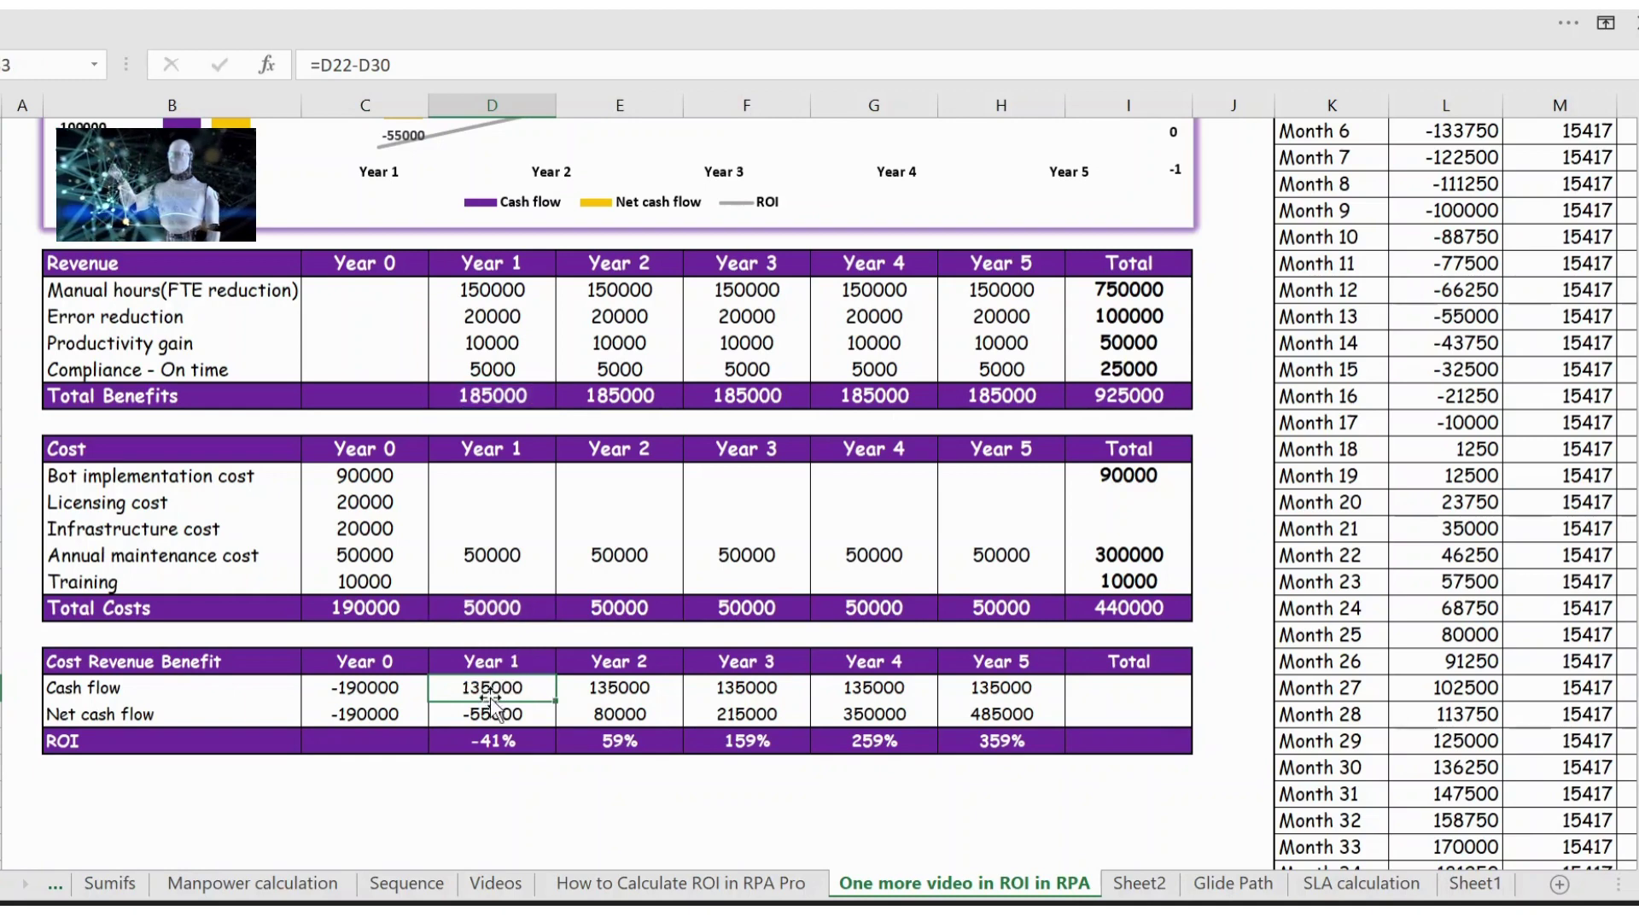
pyautogui.click(488, 706)
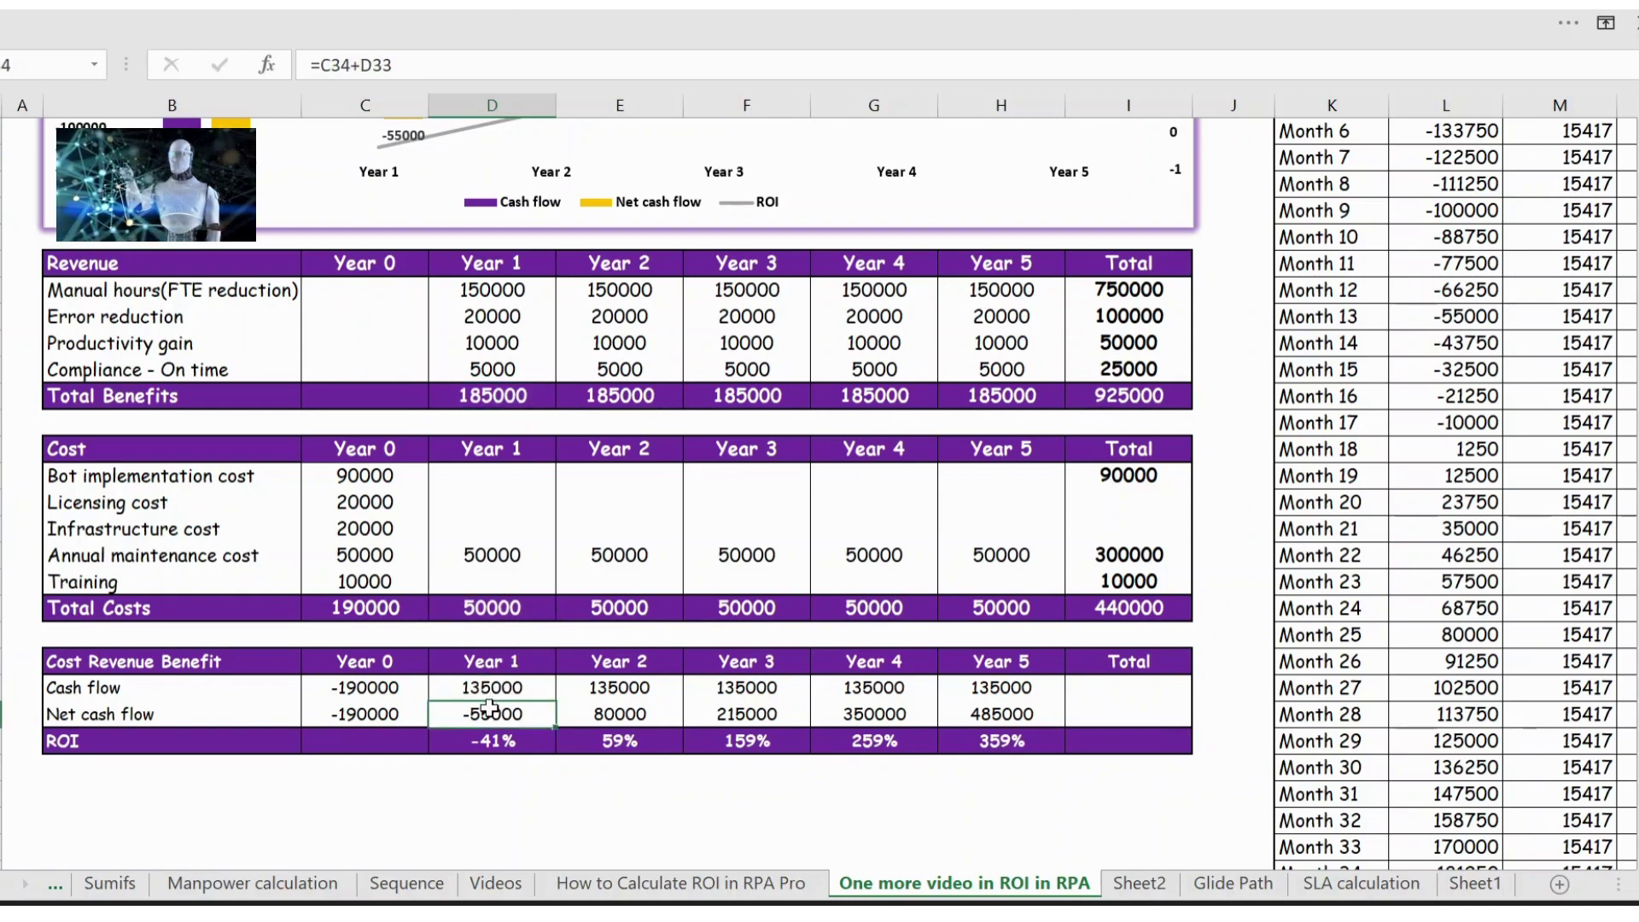
pyautogui.doubleClick(489, 707)
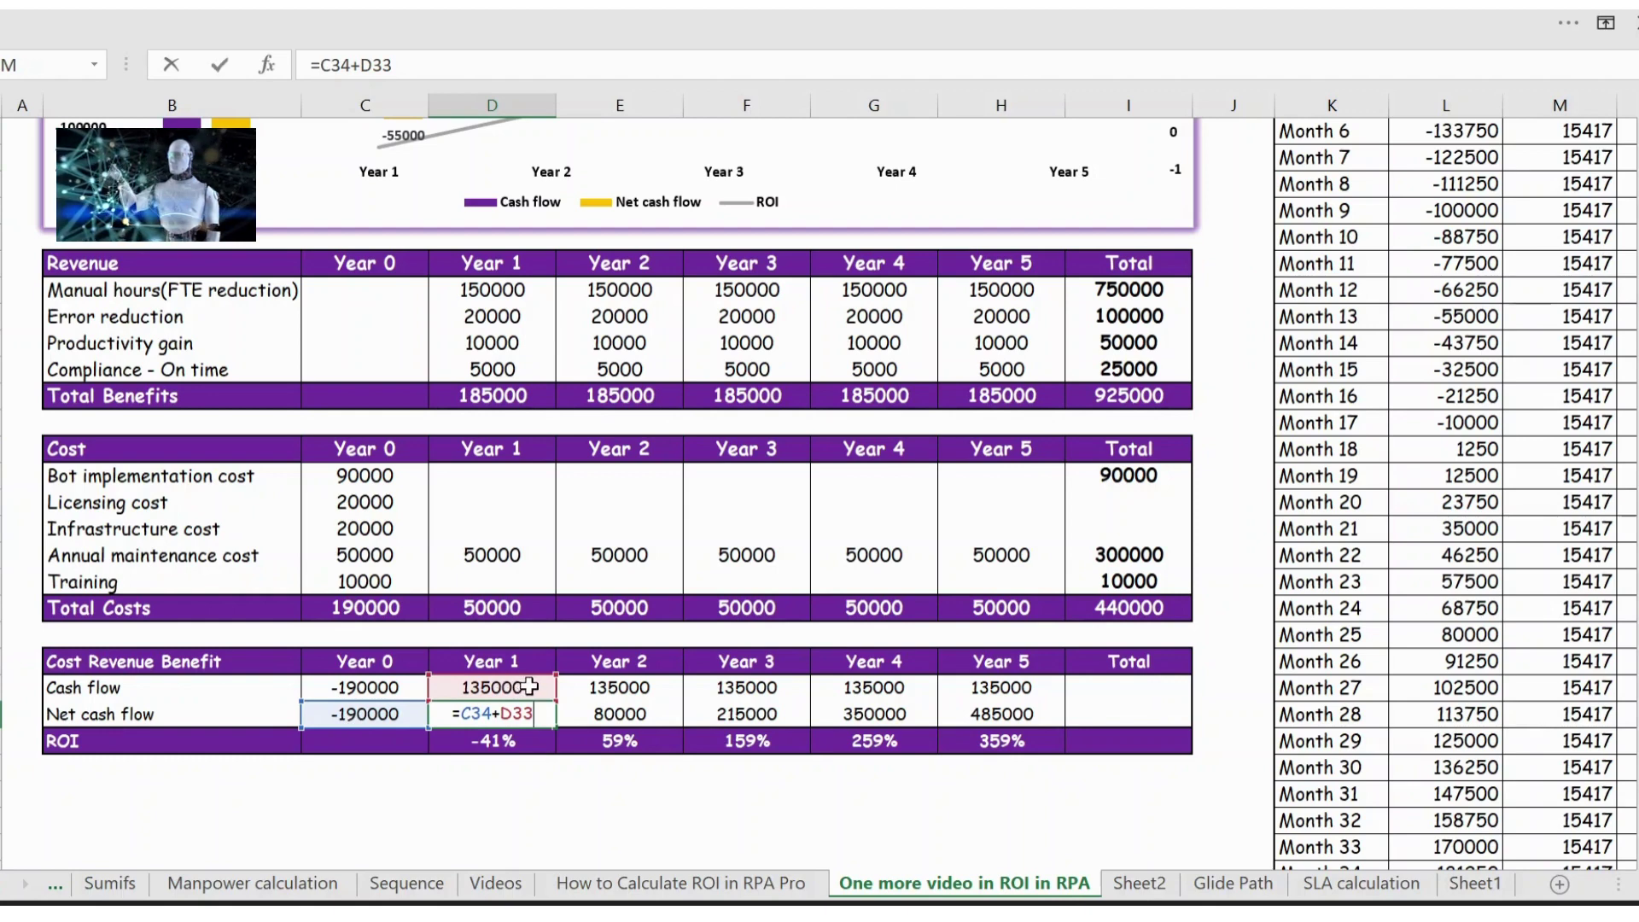
pyautogui.press('Escape')
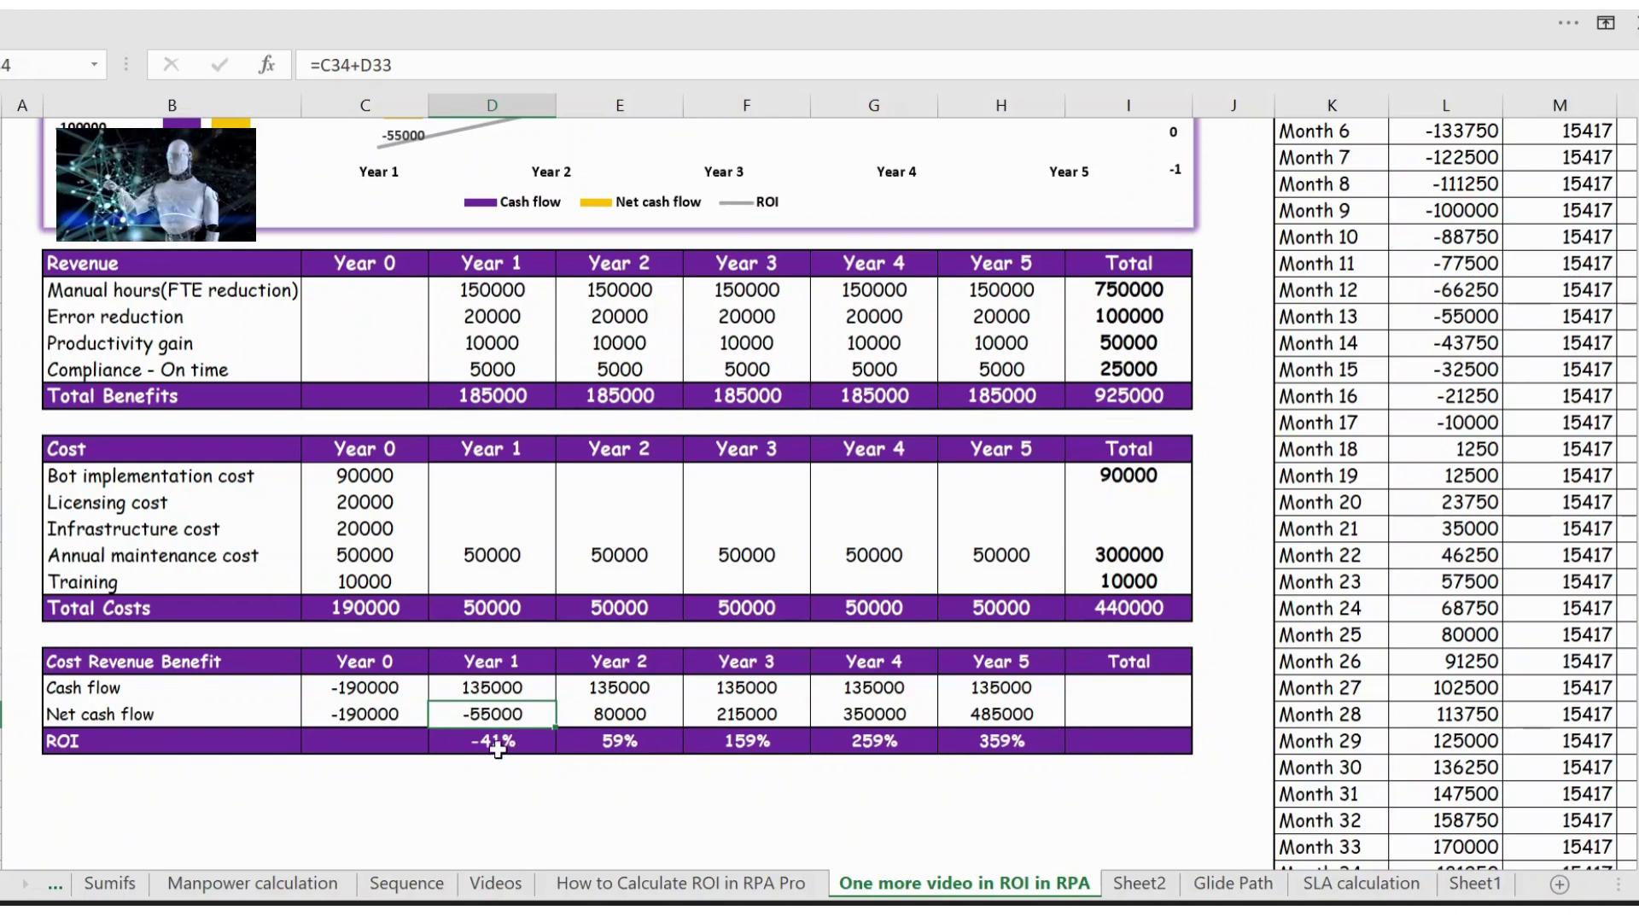
pyautogui.click(508, 745)
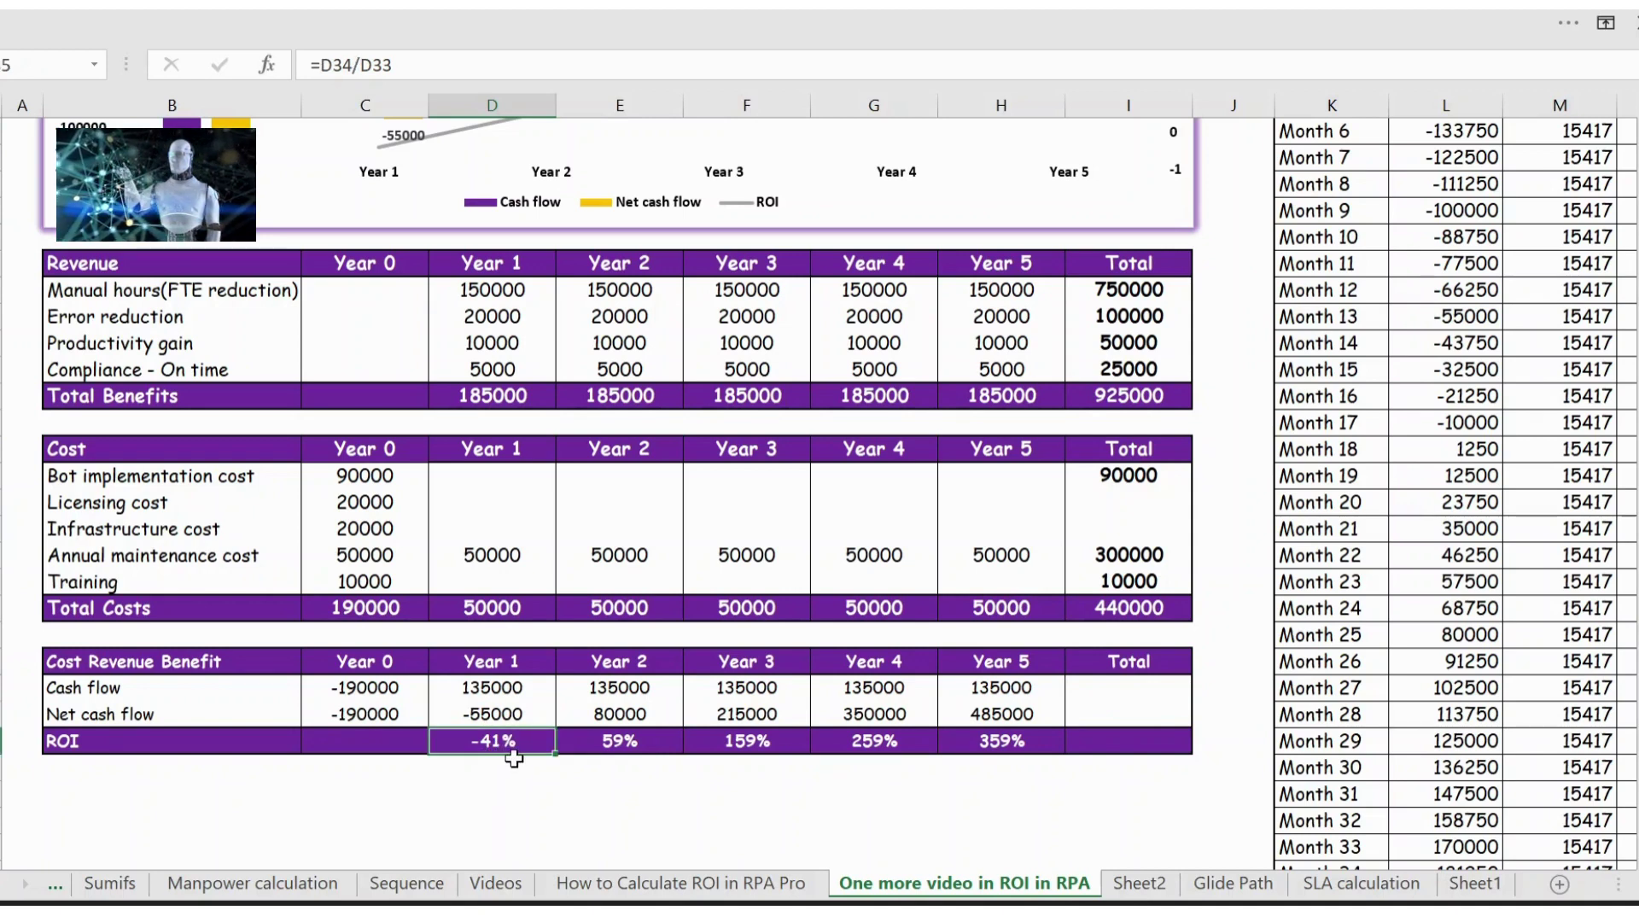
pyautogui.click(634, 668)
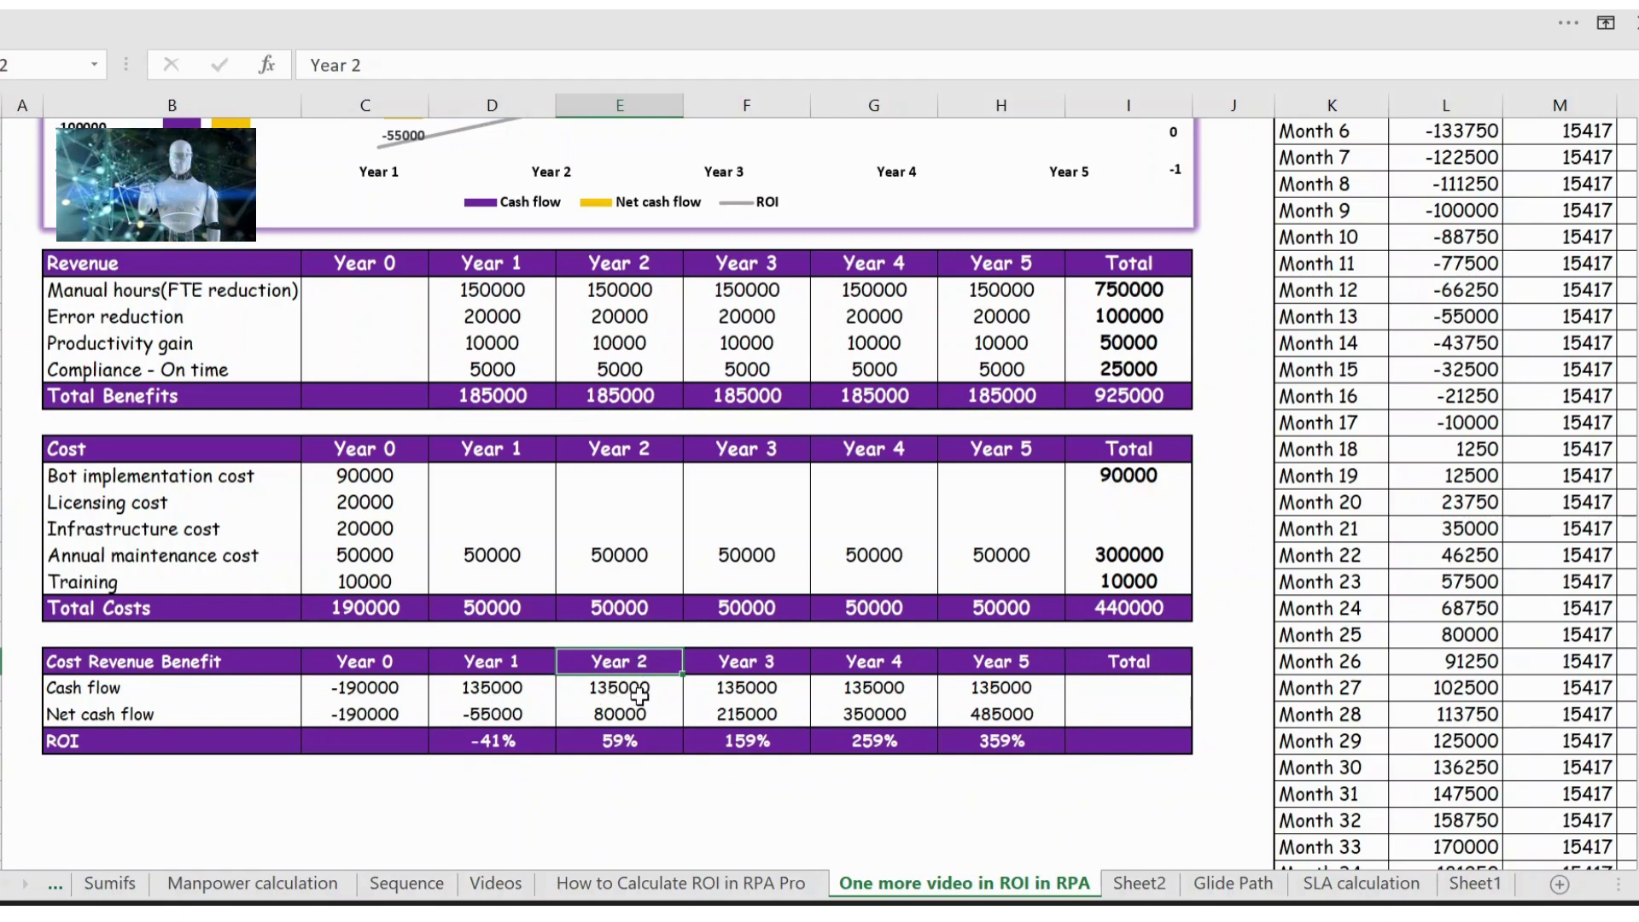
pyautogui.click(636, 689)
pyautogui.doubleClick(636, 689)
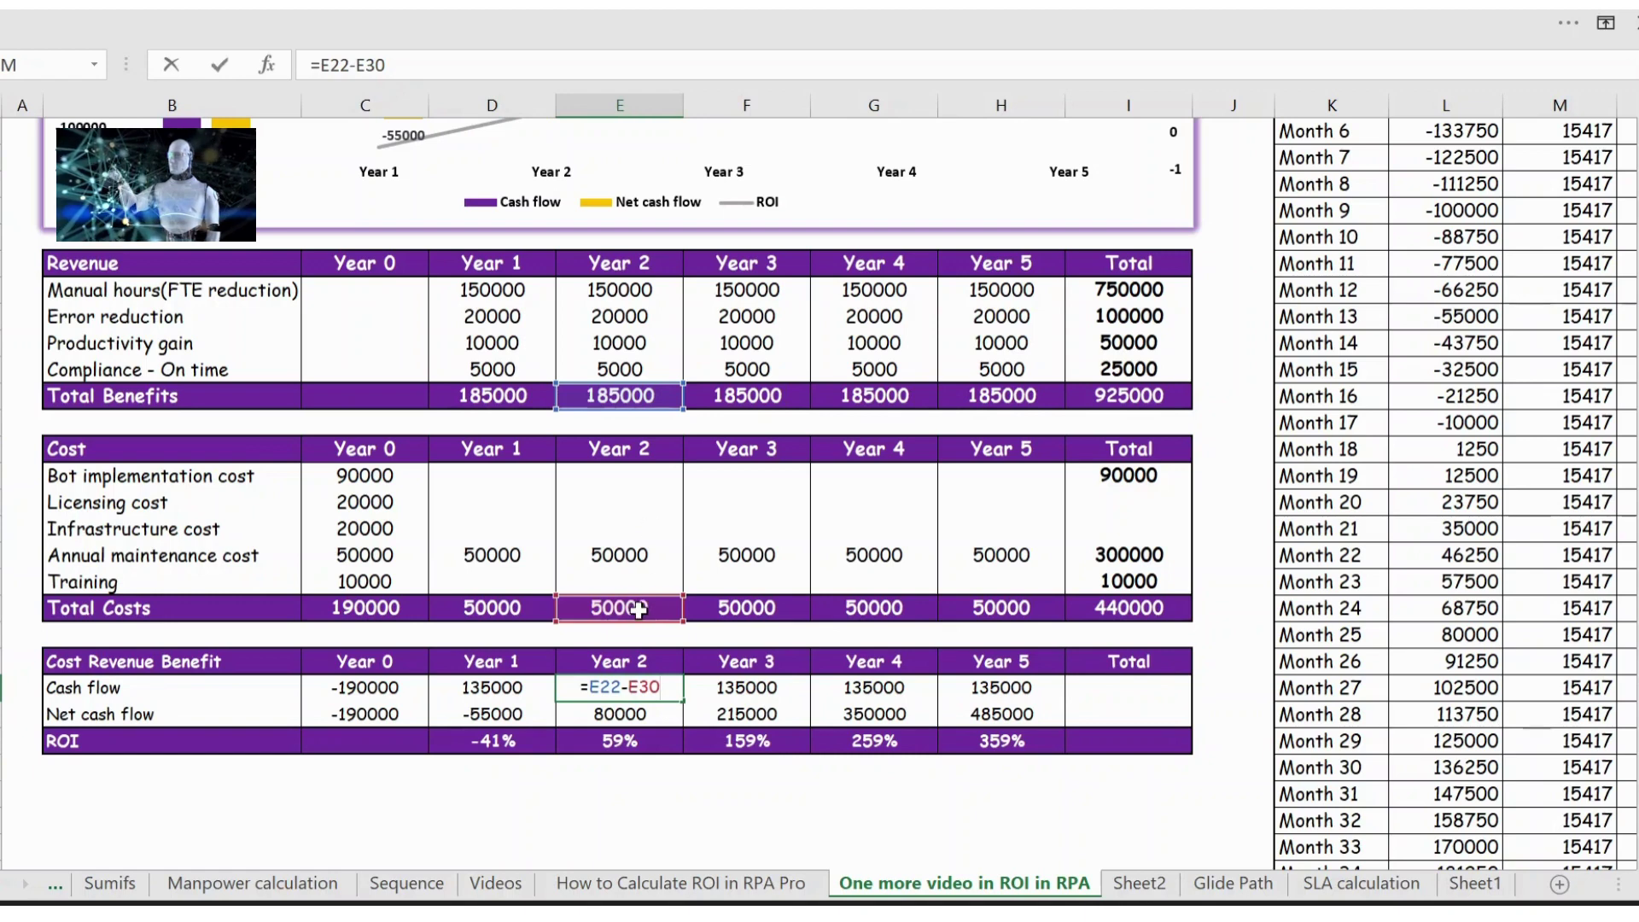
pyautogui.press('Escape')
pyautogui.click(627, 717)
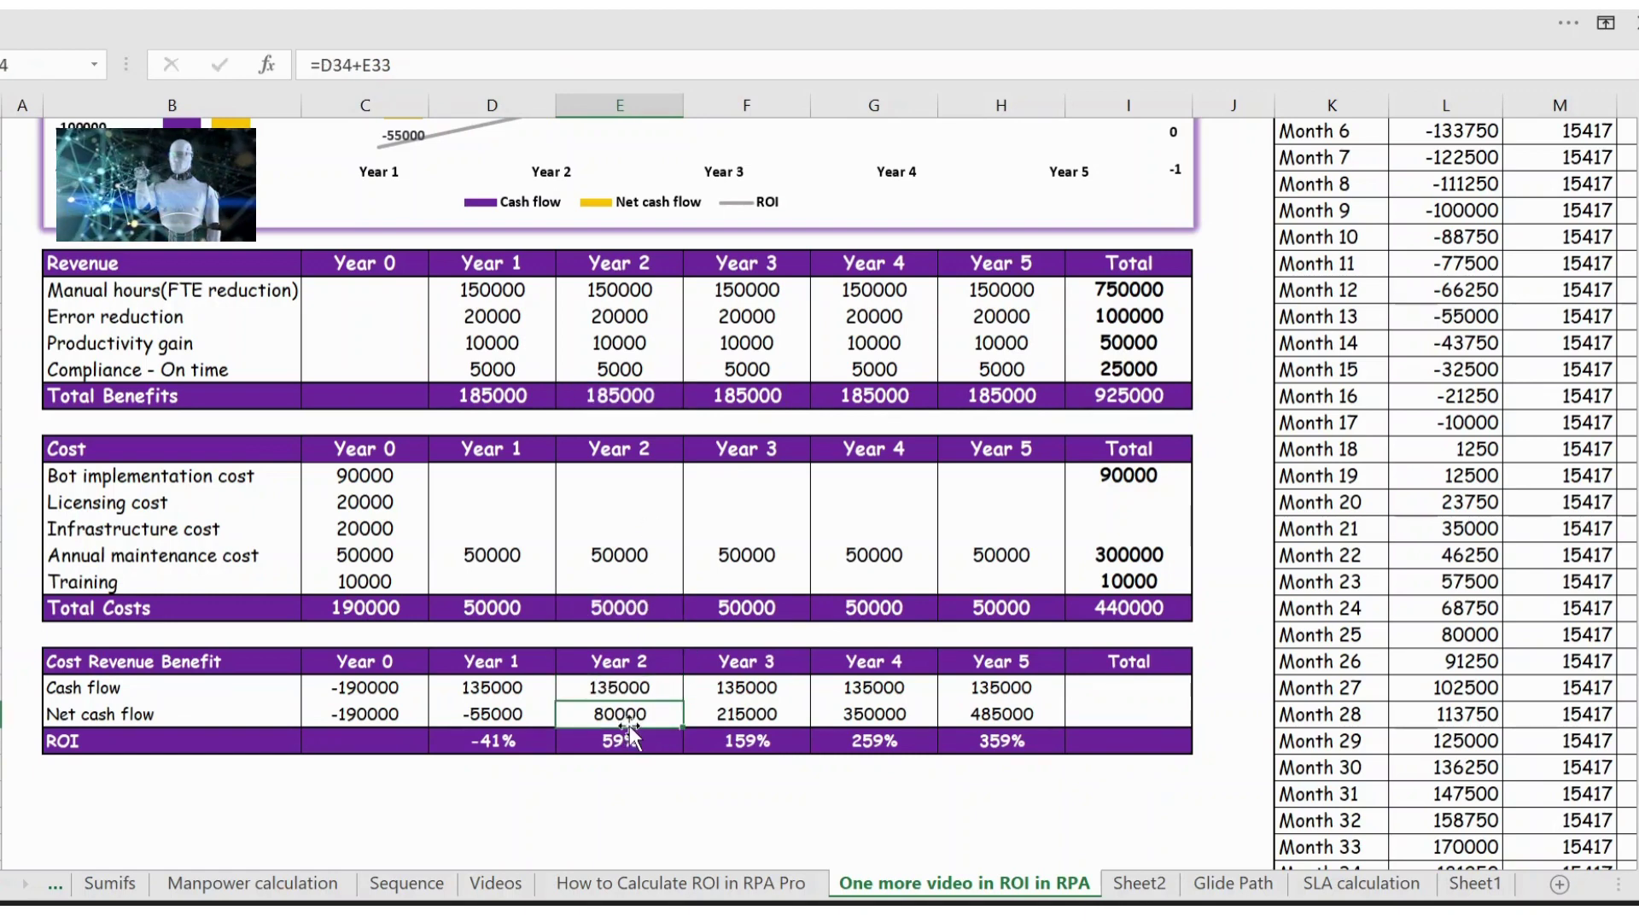
pyautogui.press('F2')
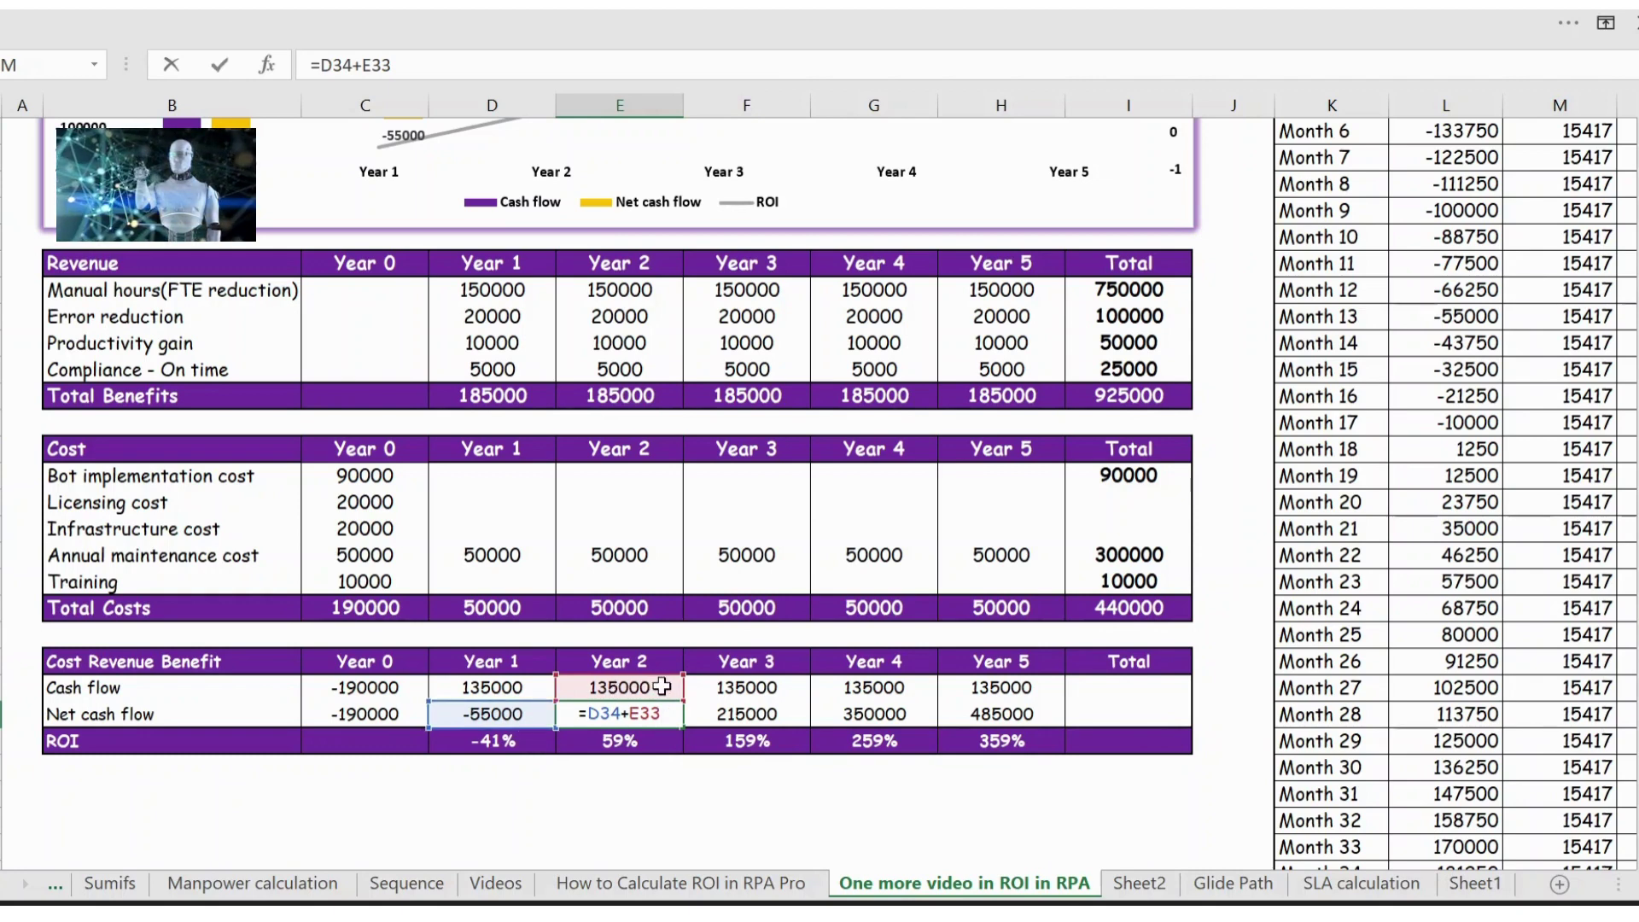
pyautogui.hotkey('ctrl', 'Return')
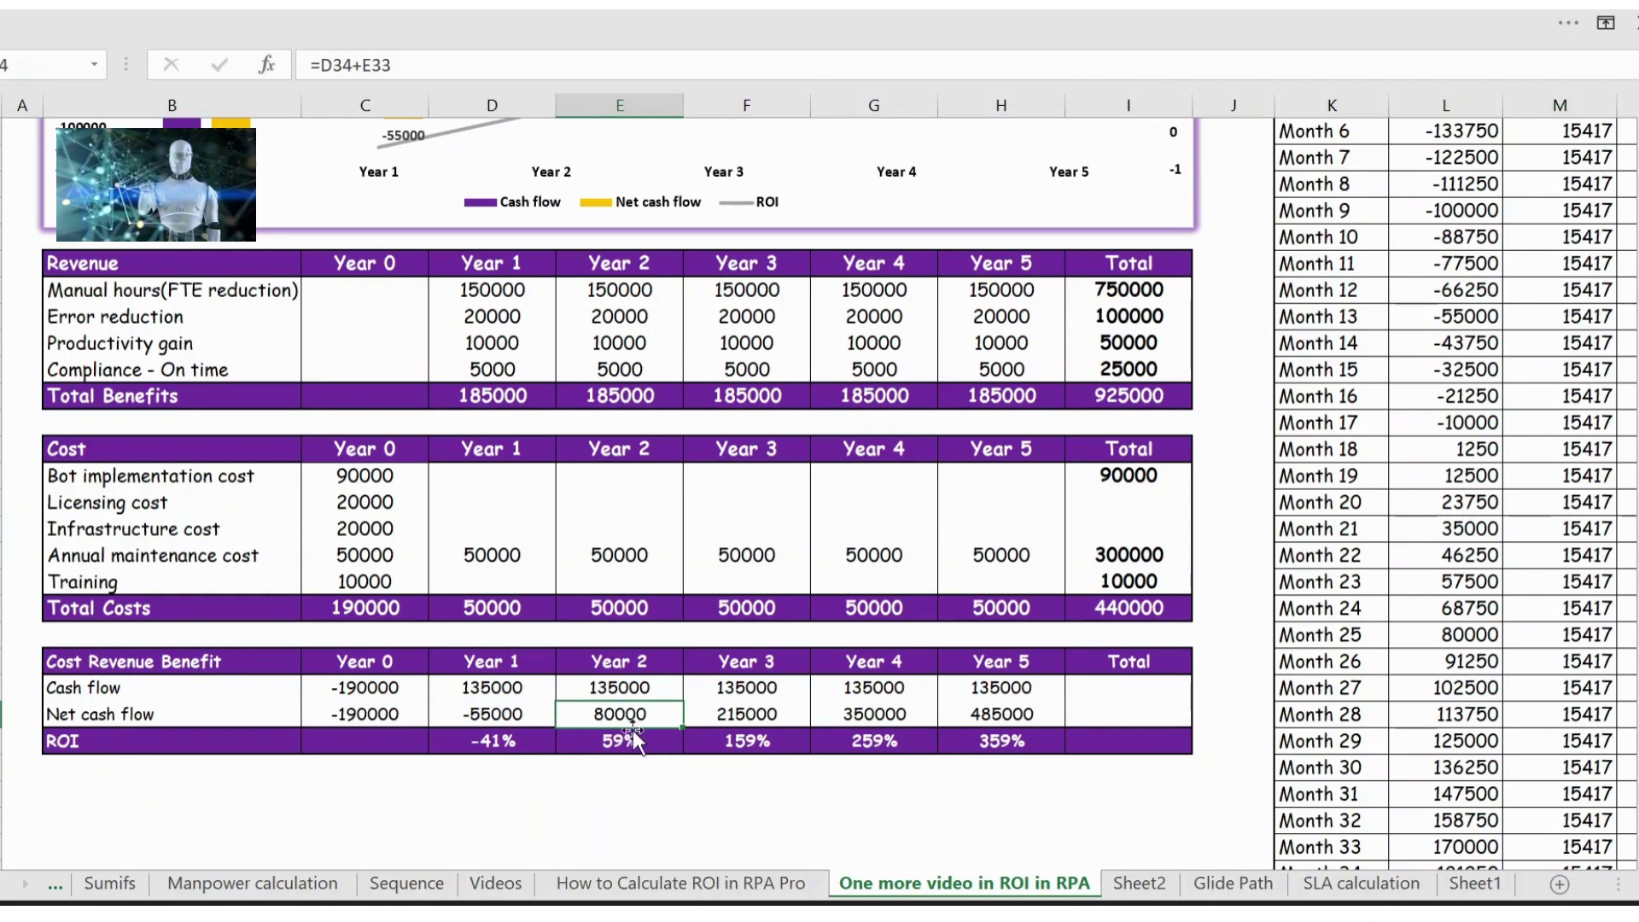
pyautogui.click(642, 744)
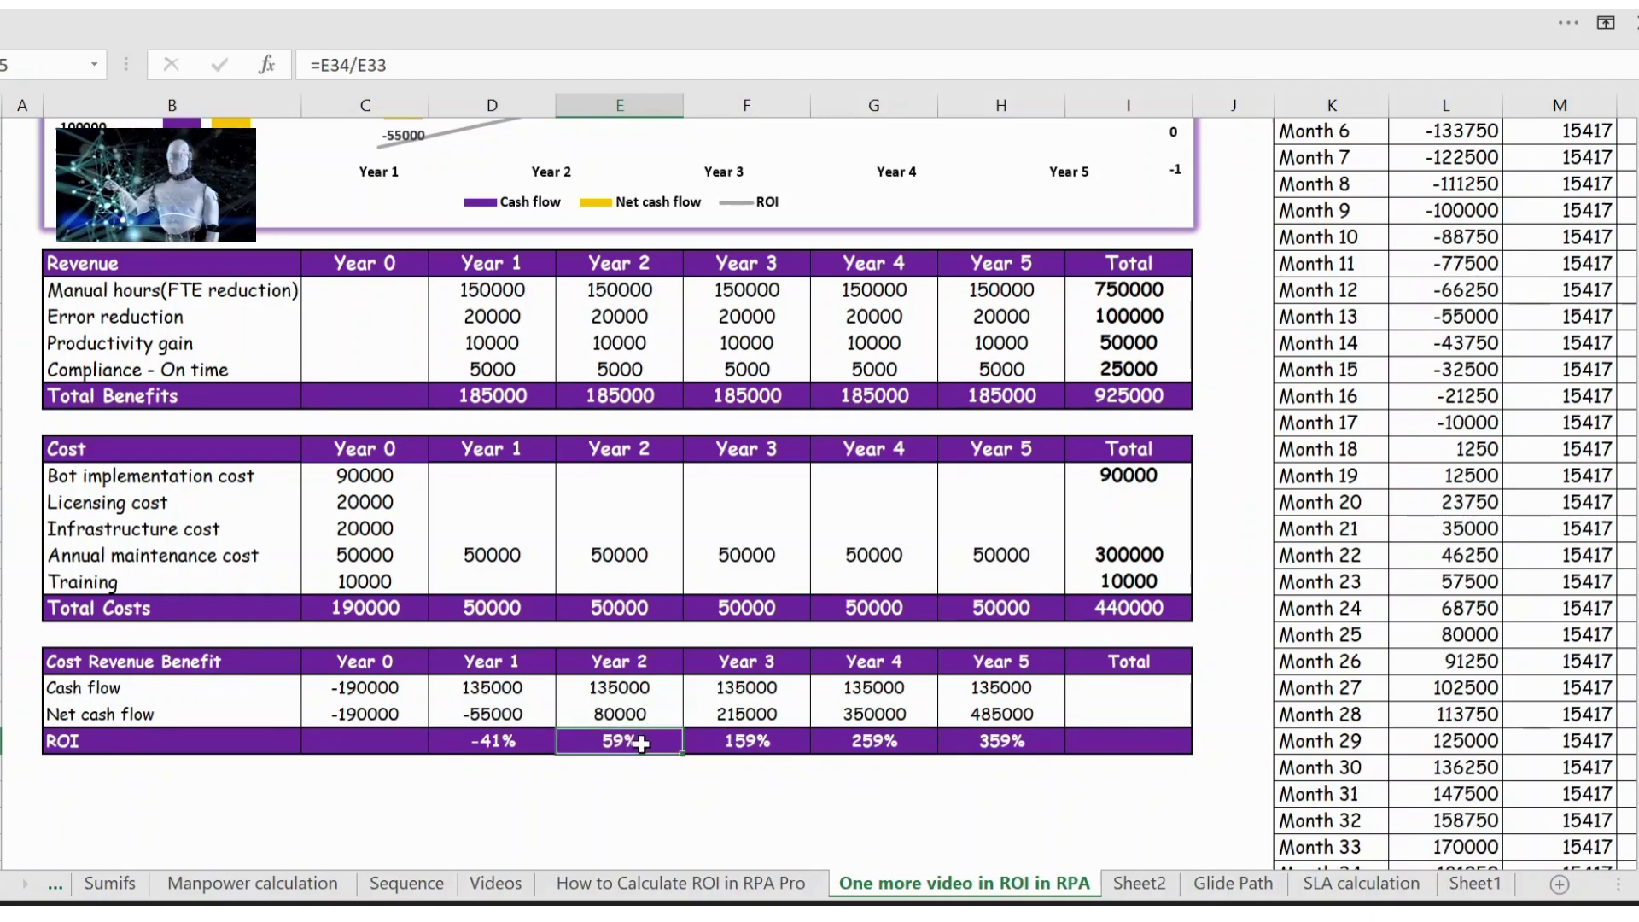
pyautogui.press('F2')
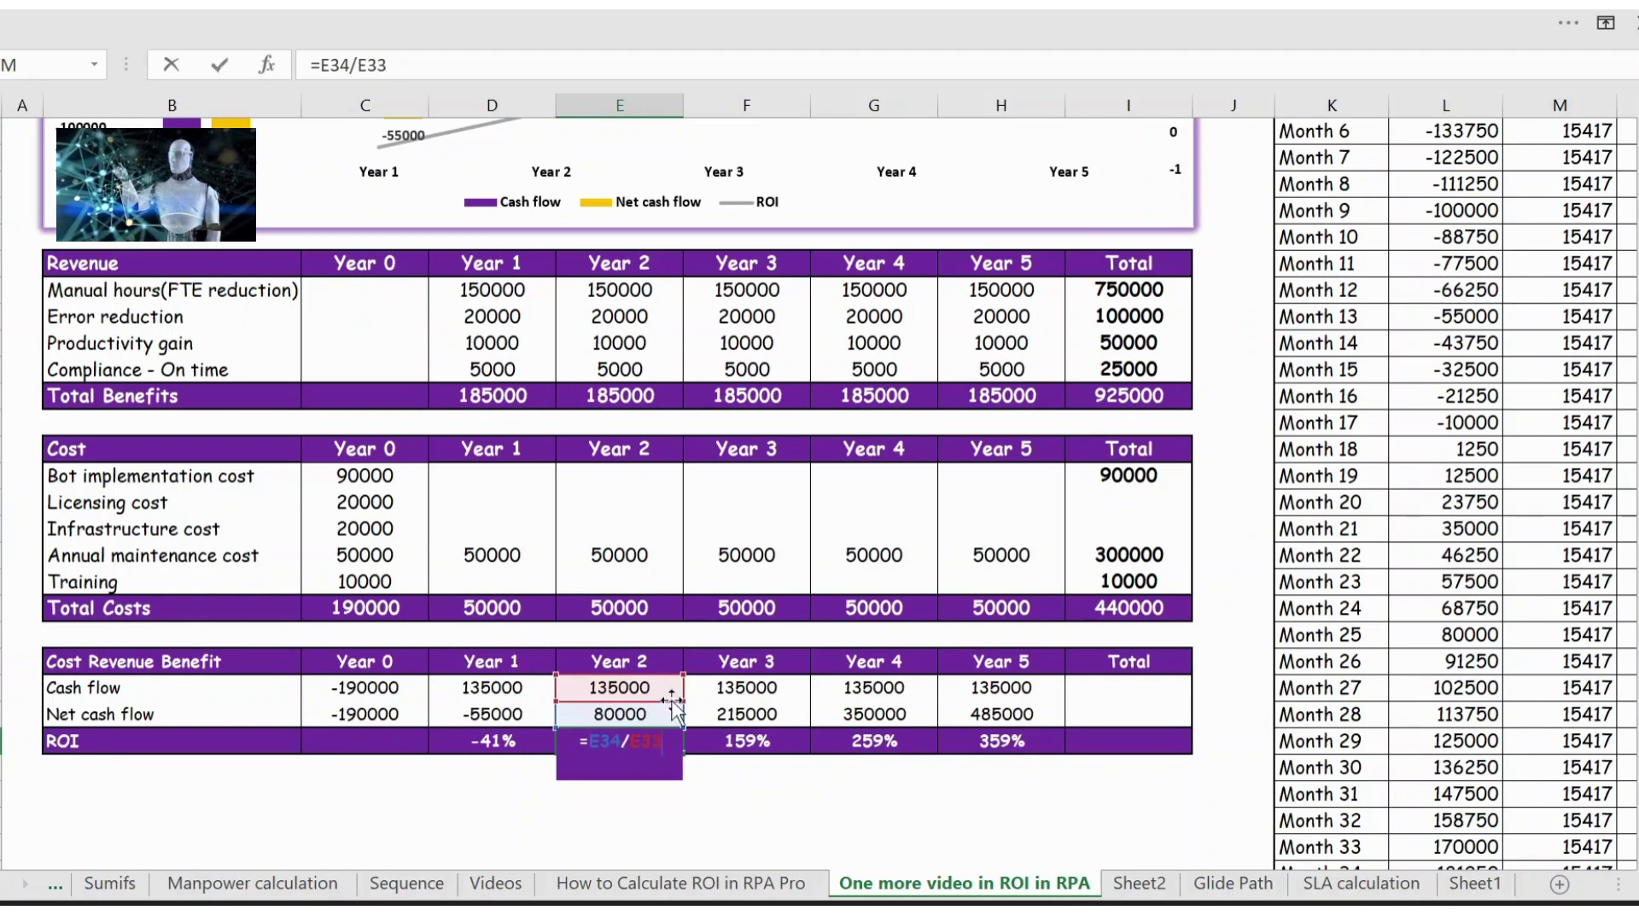
pyautogui.press('Escape')
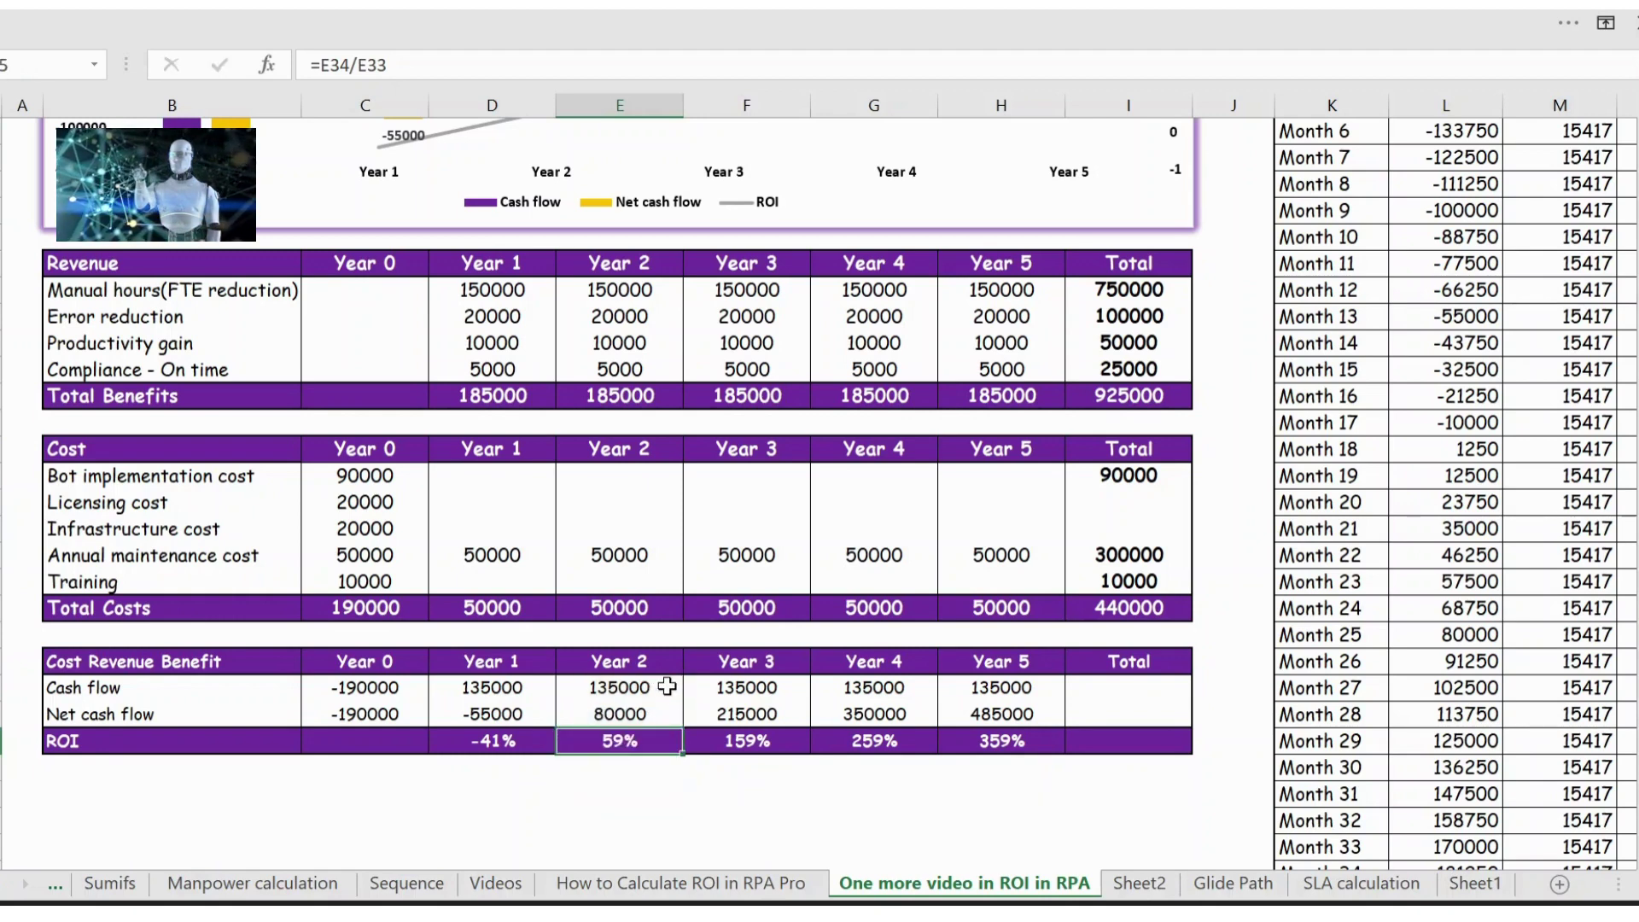
pyautogui.click(754, 715)
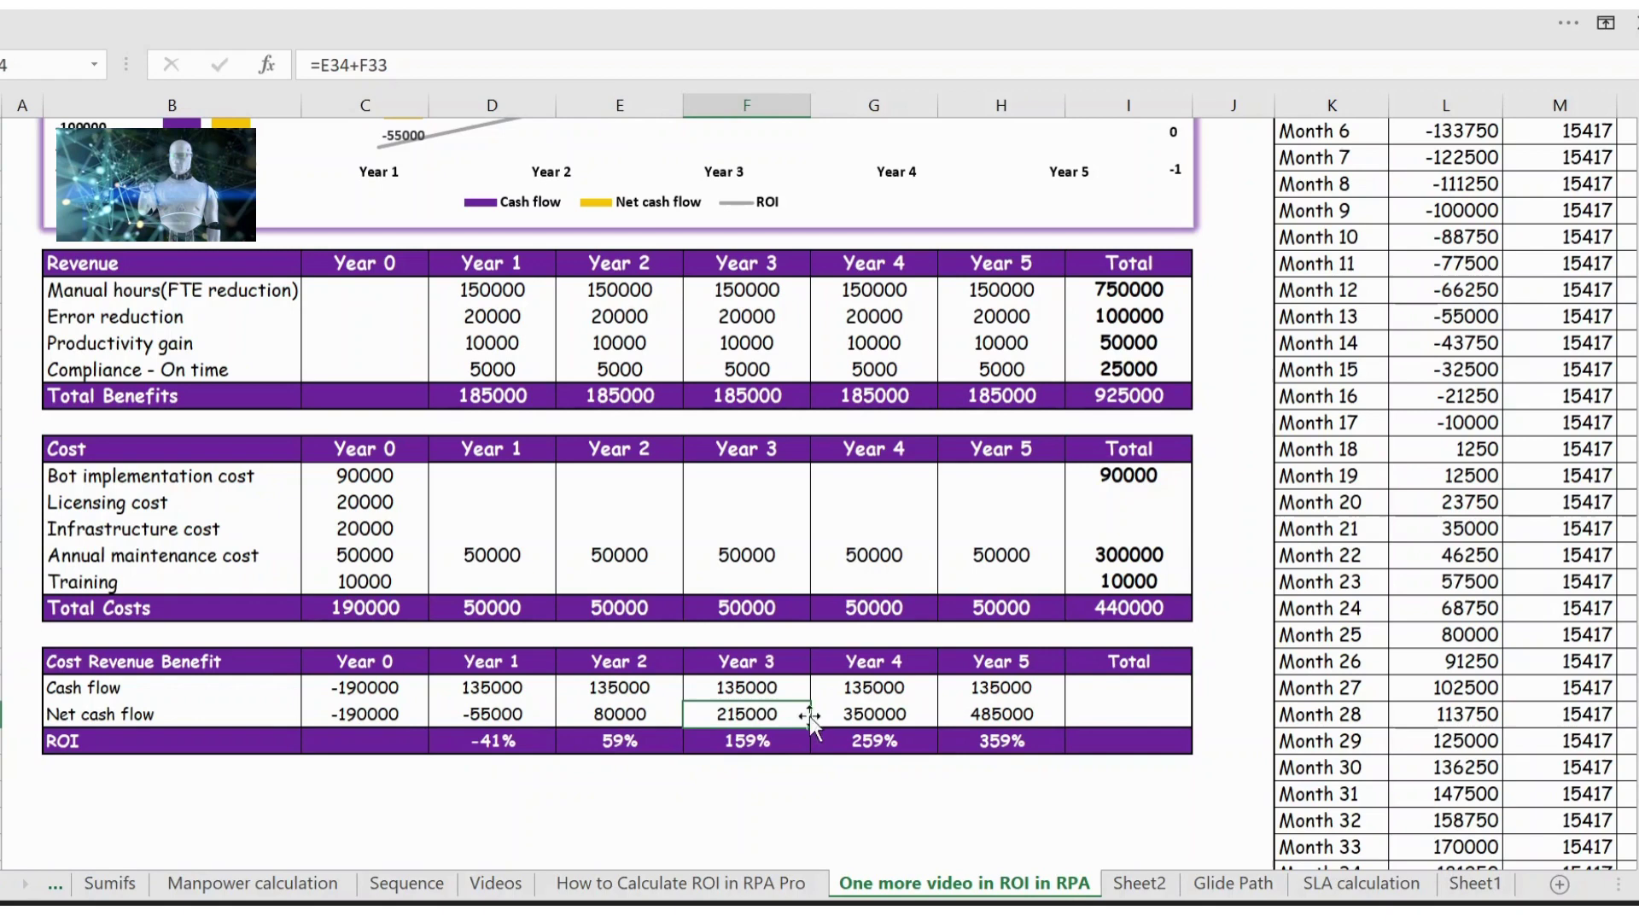
pyautogui.click(860, 711)
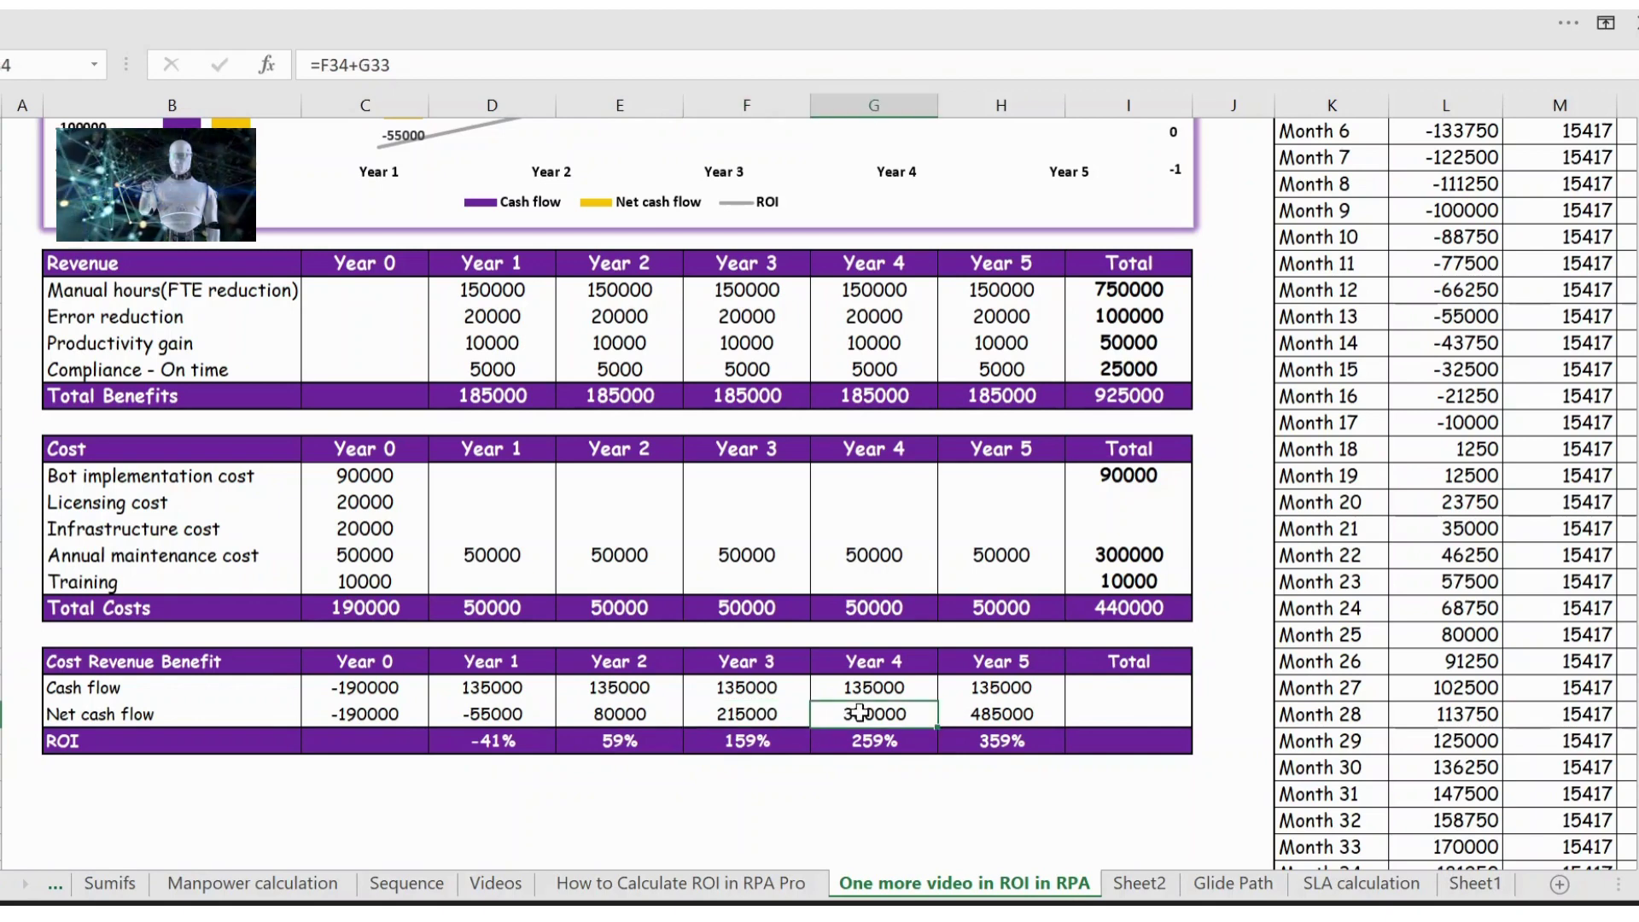
pyautogui.click(1001, 717)
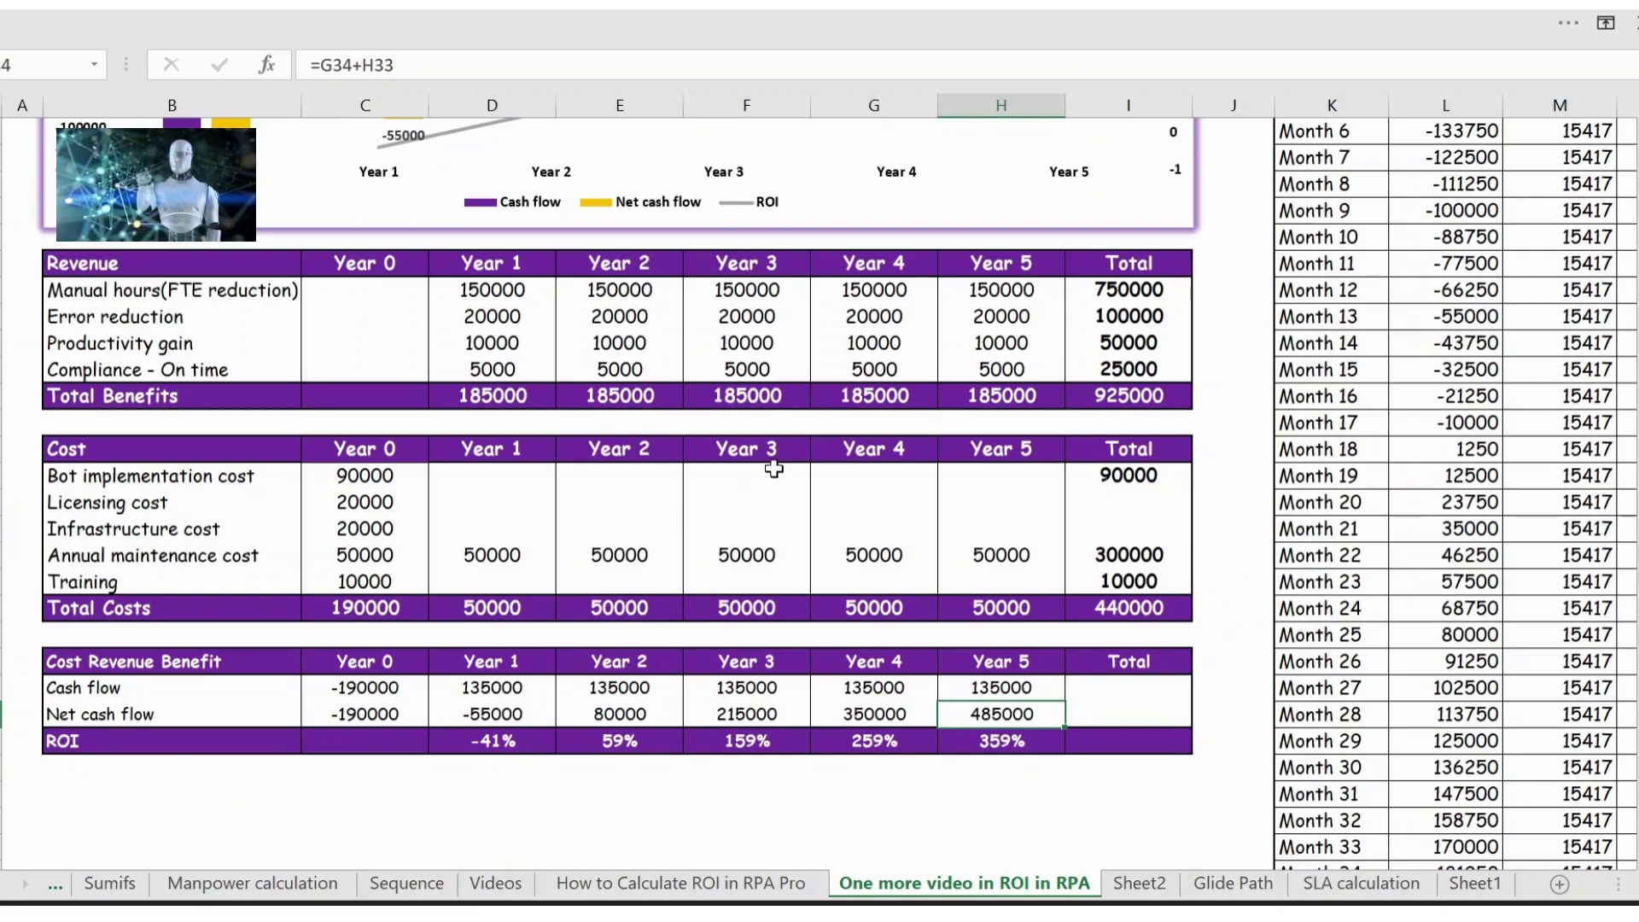
pyautogui.click(748, 451)
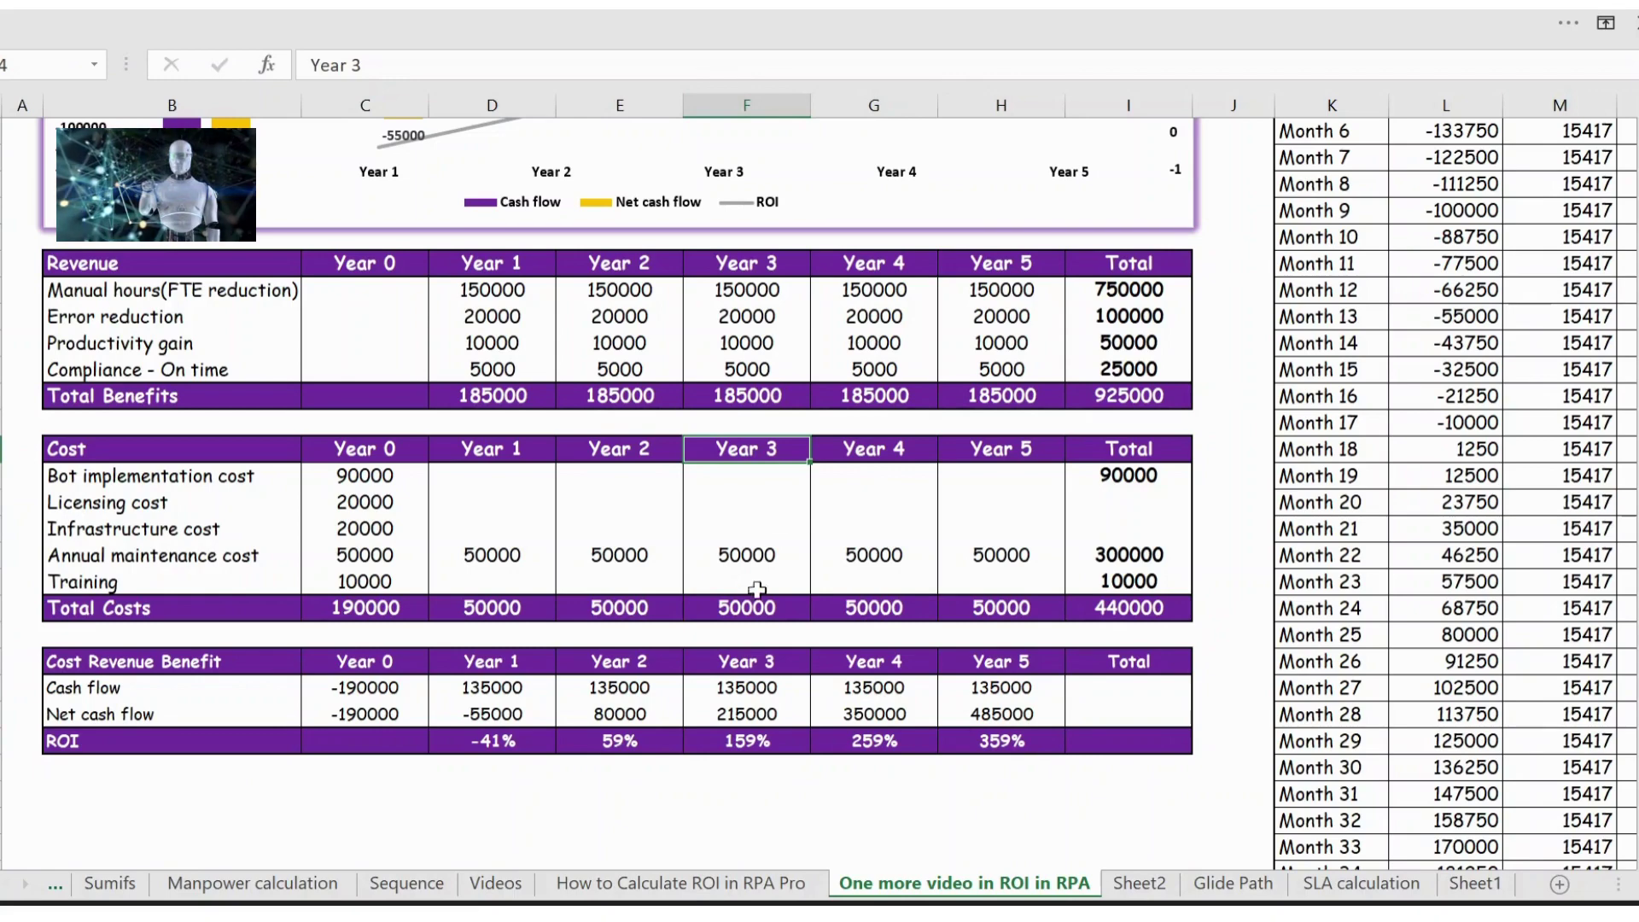
pyautogui.click(753, 552)
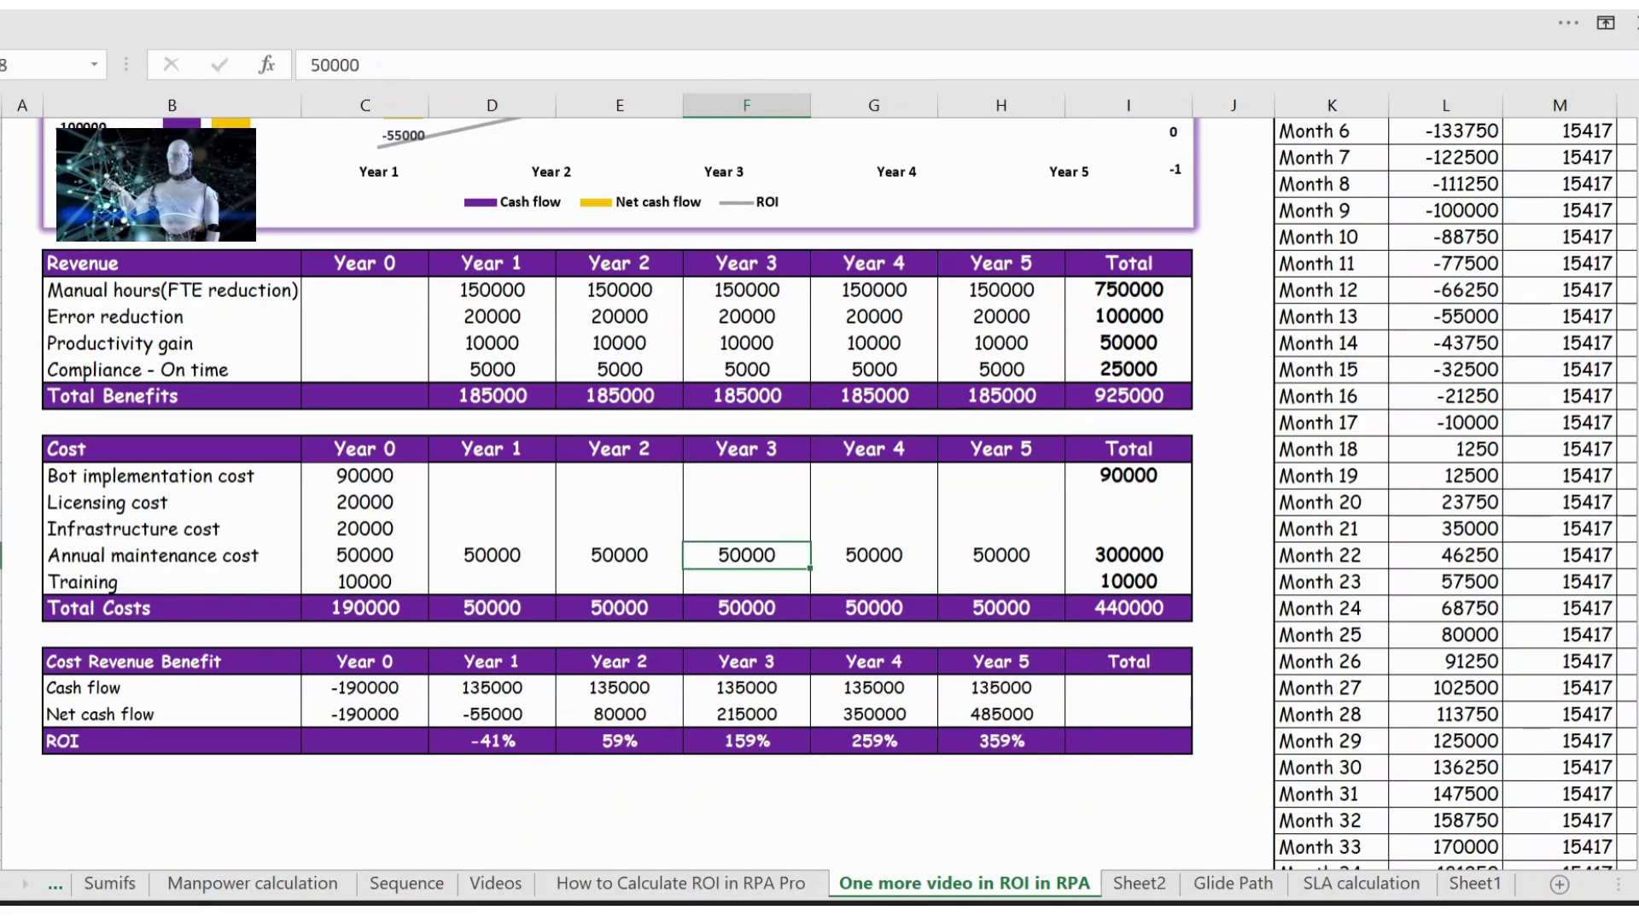
pyautogui.scroll(5, 1605, 427)
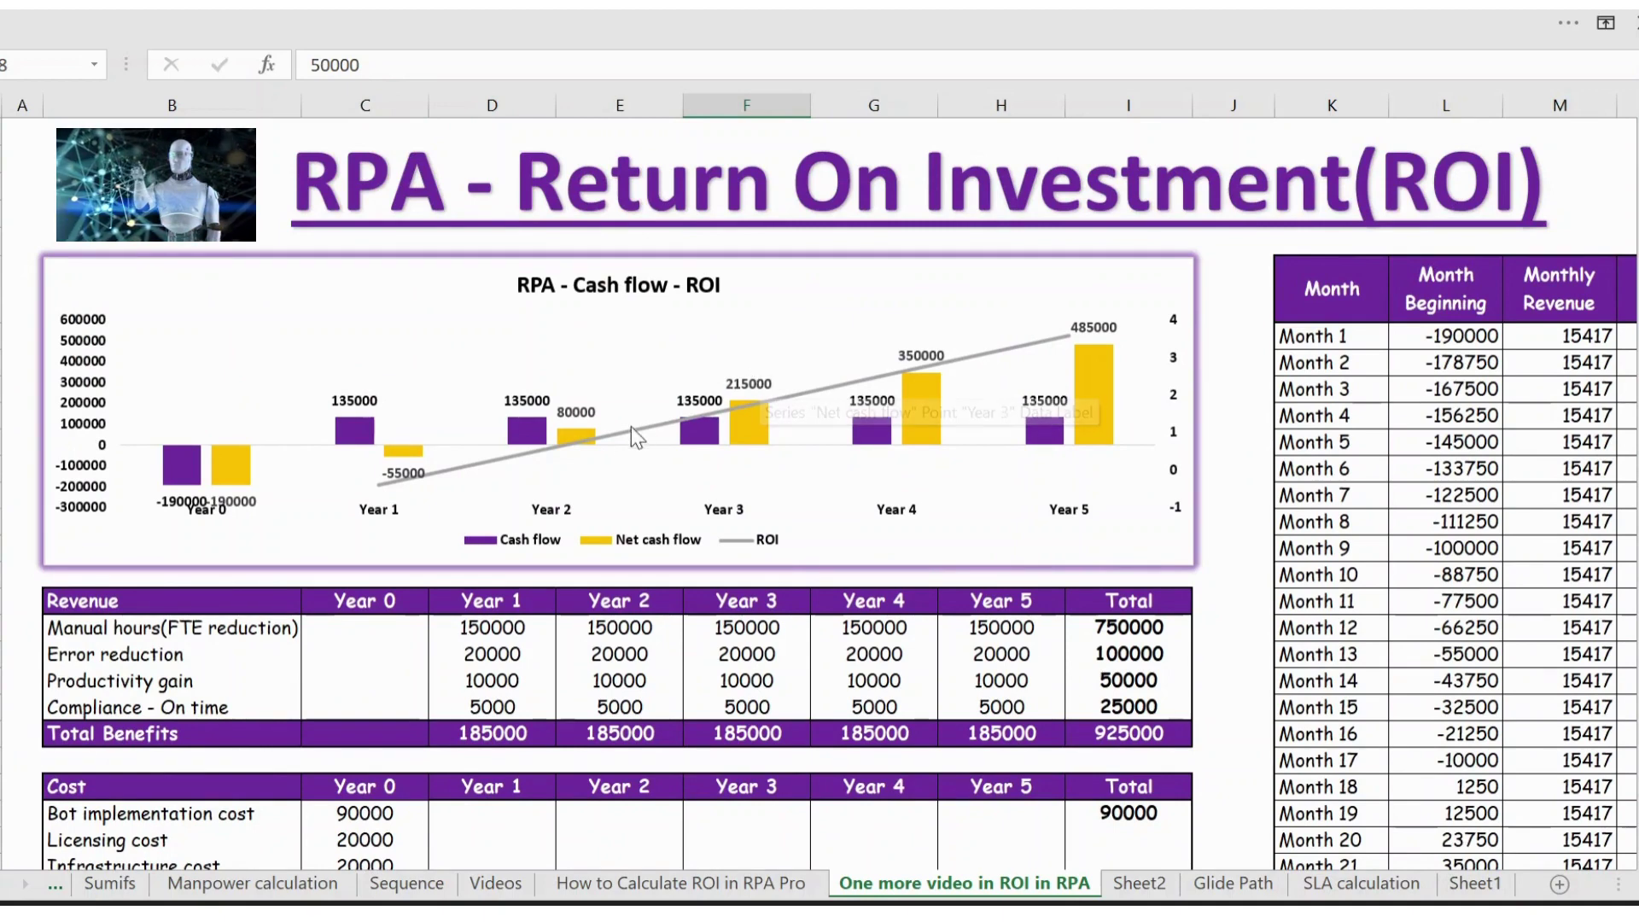
pyautogui.moveTo(604, 452)
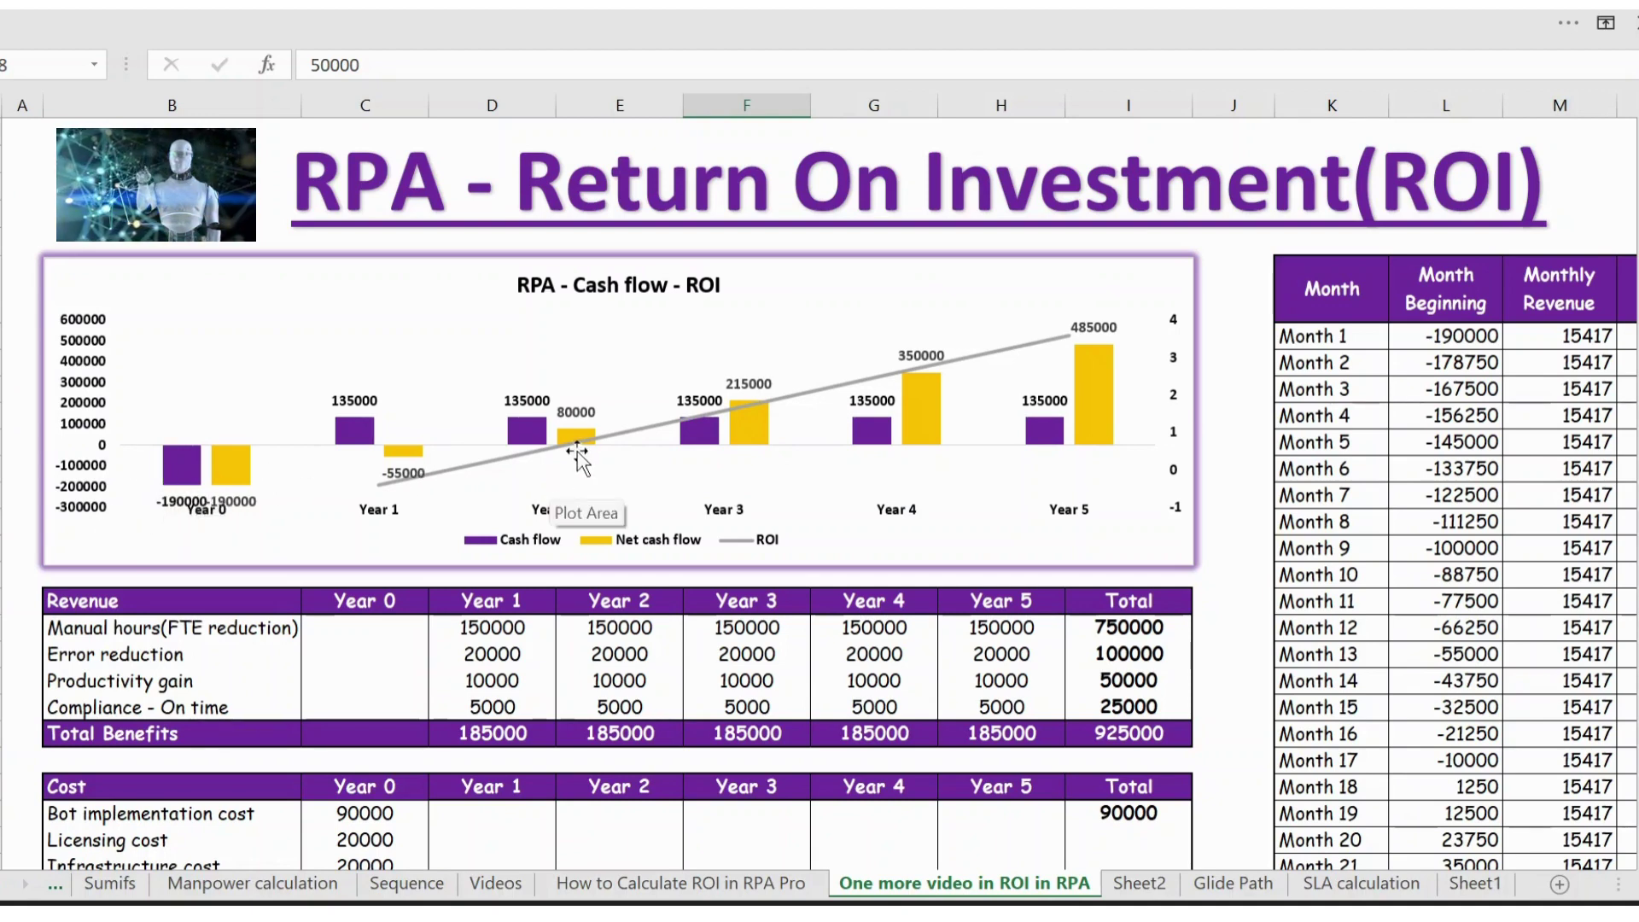
pyautogui.moveTo(629, 424)
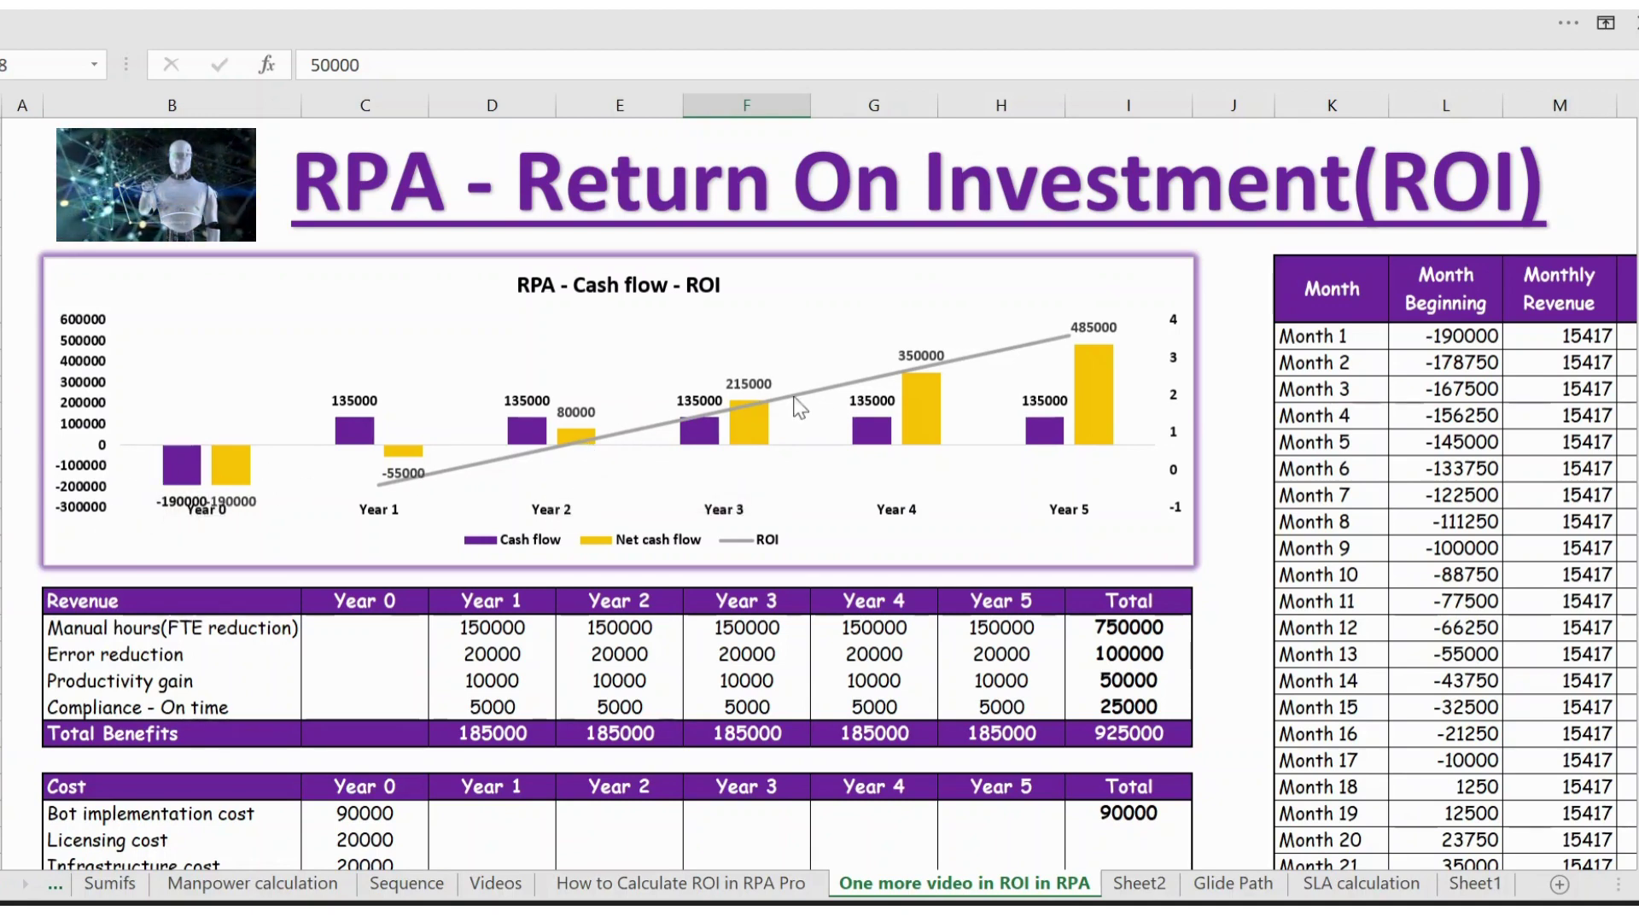
pyautogui.moveTo(1108, 362)
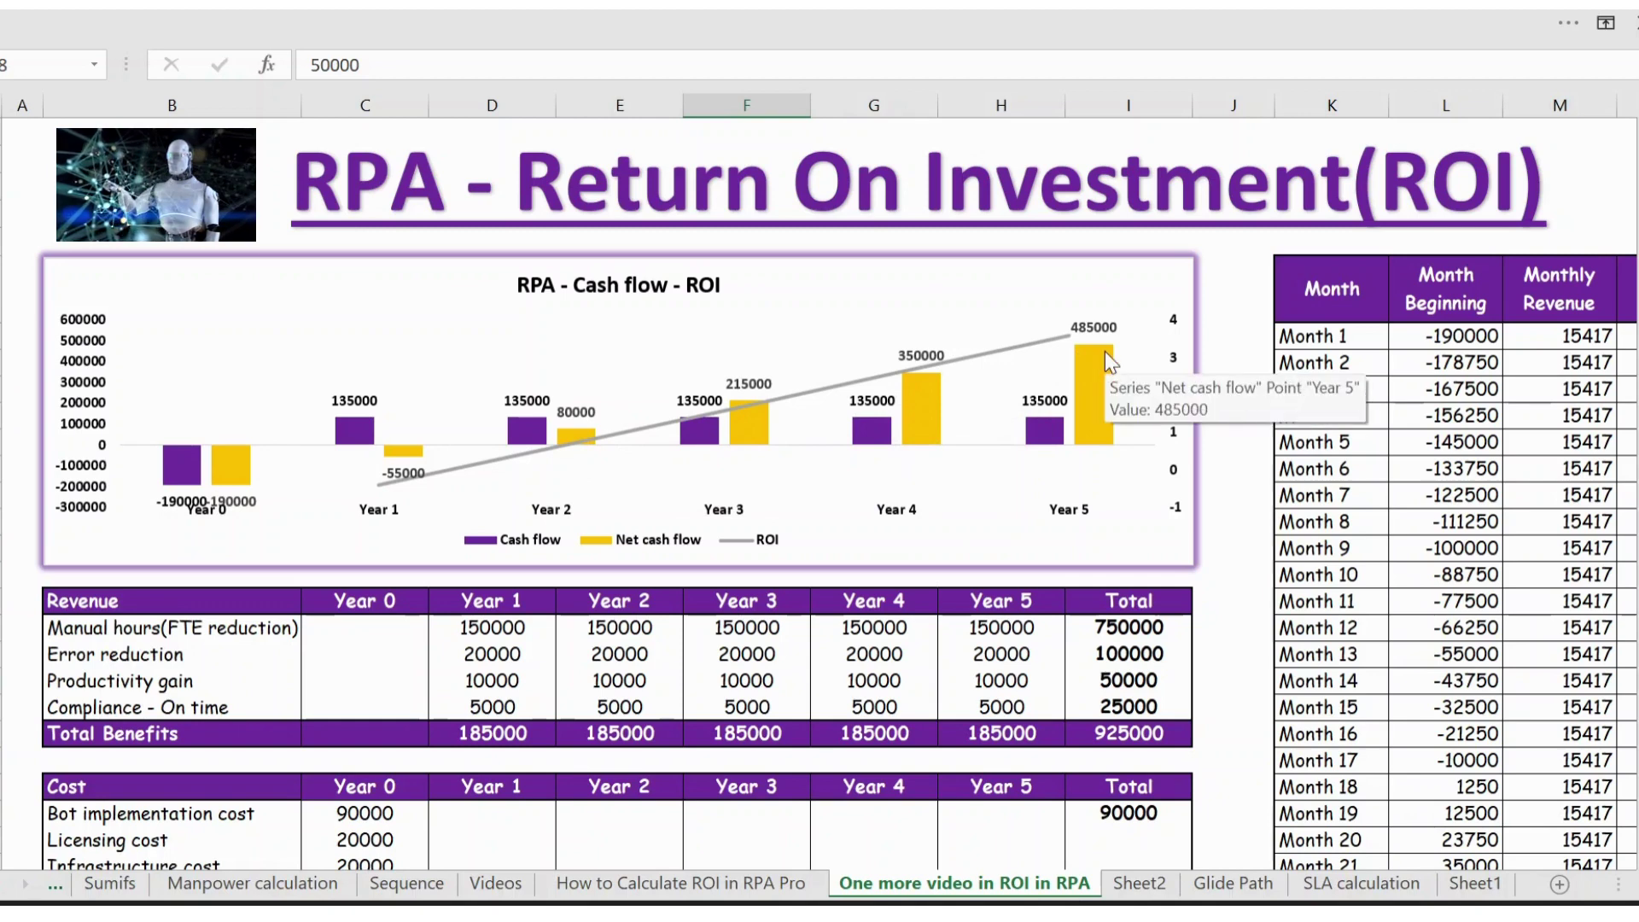
# - Move through the monthly table from the Month header to Month 60, then back to Month 1
pyautogui.click(1367, 297)
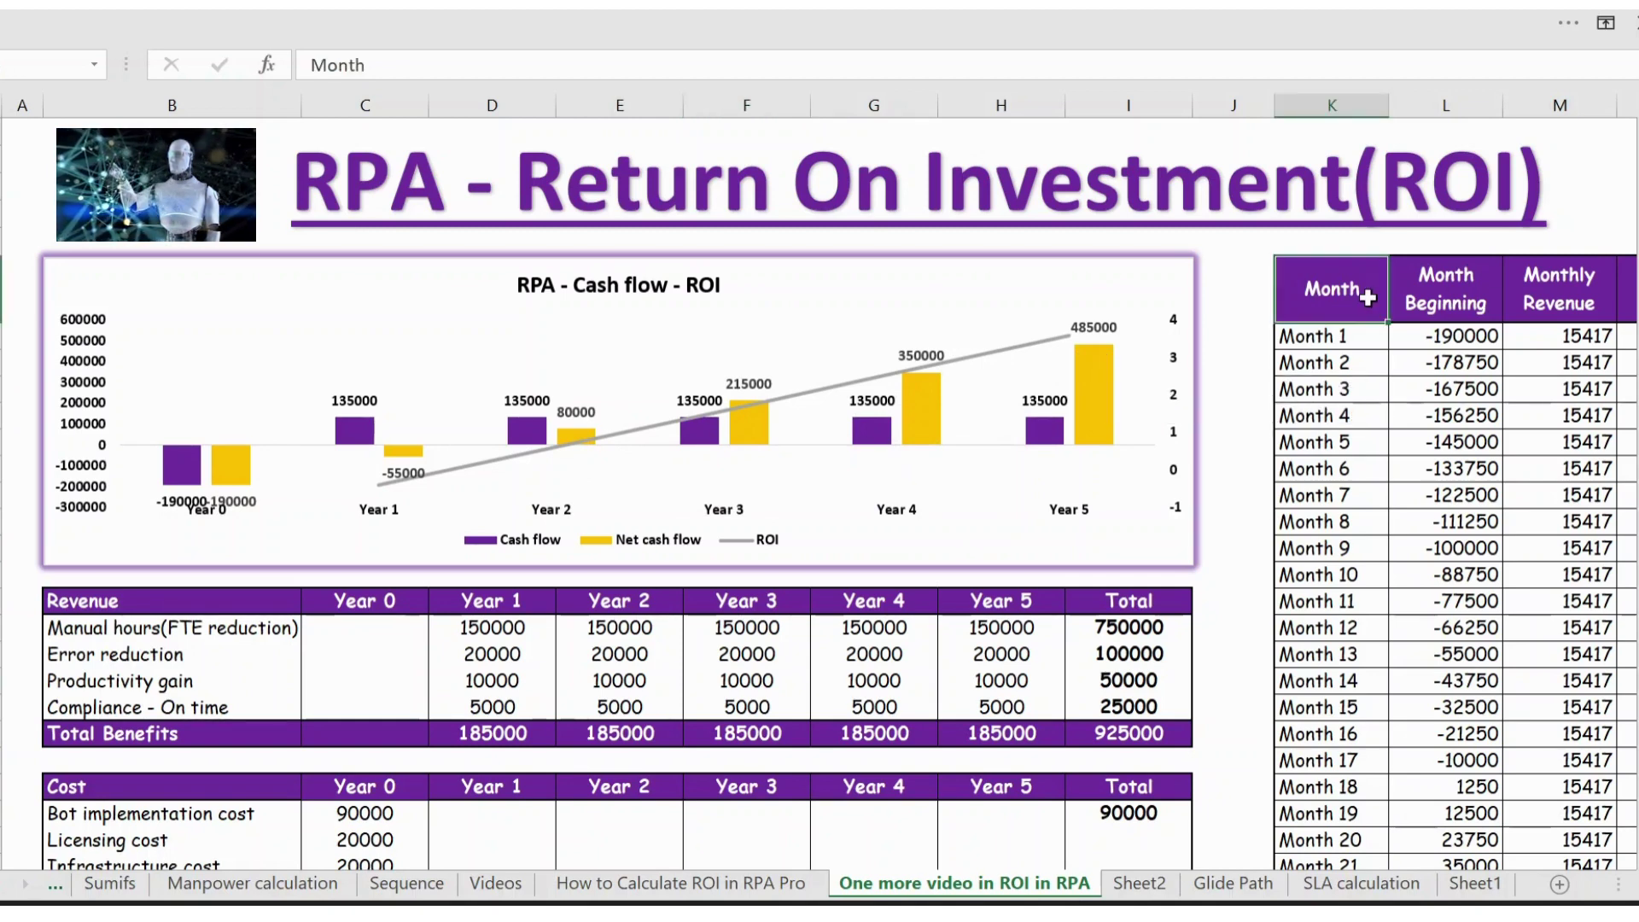
pyautogui.press('Right')
pyautogui.press('Right')
pyautogui.press('Right')
pyautogui.press('Right')
pyautogui.press('Left')
pyautogui.press('Left')
pyautogui.press('Left')
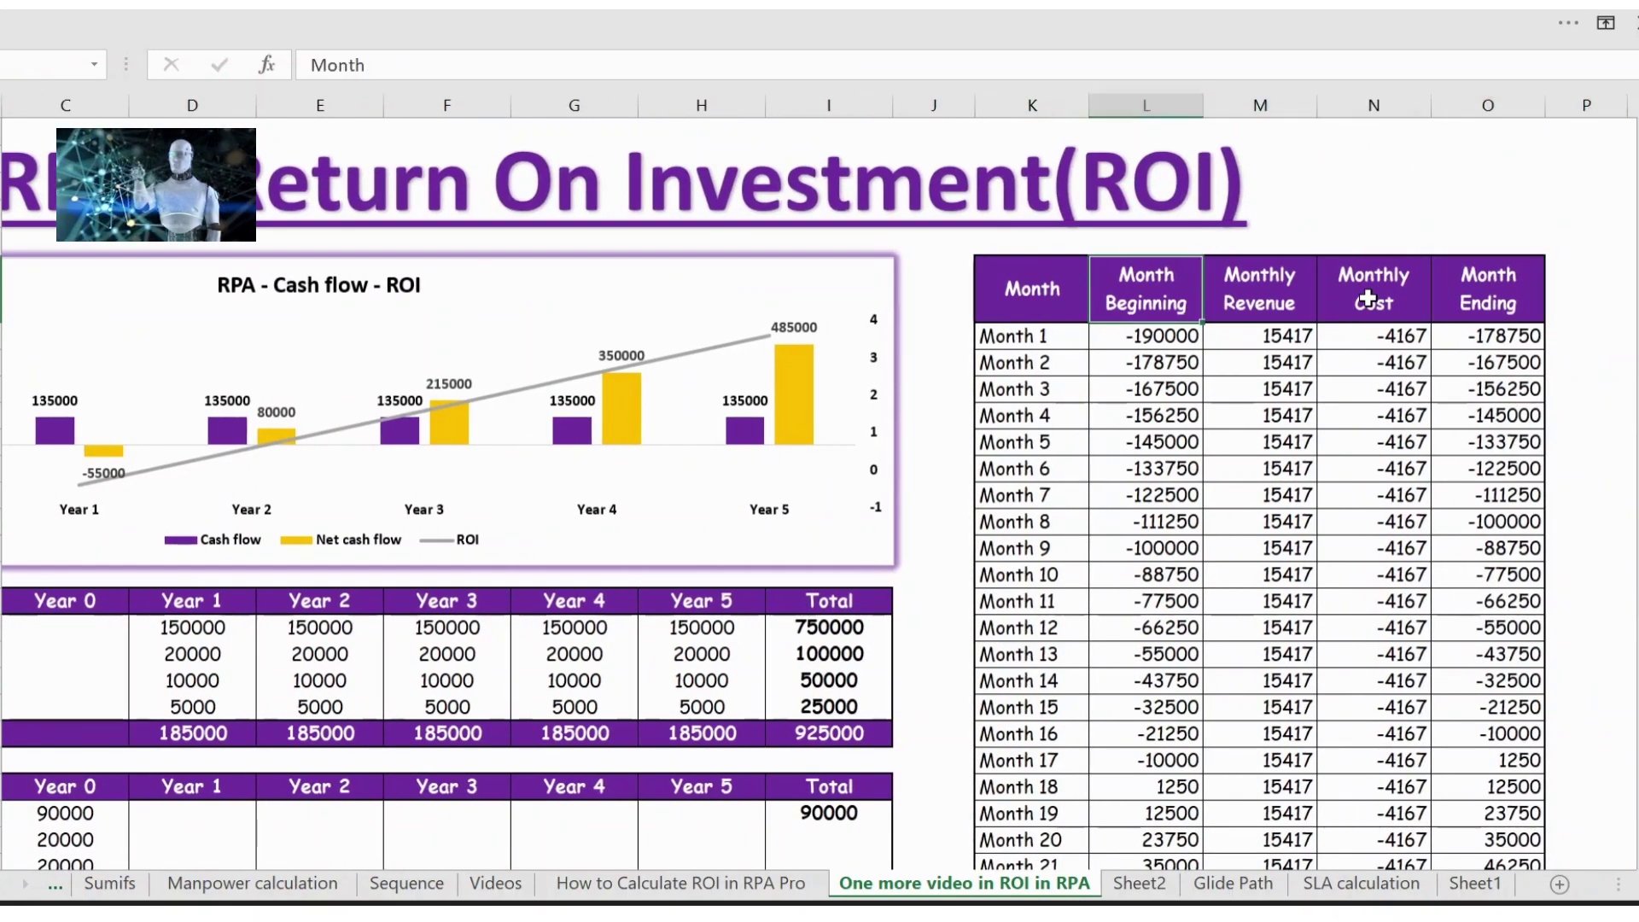
pyautogui.press('Left')
pyautogui.press('Down')
pyautogui.hotkey('ctrl', 'Down')
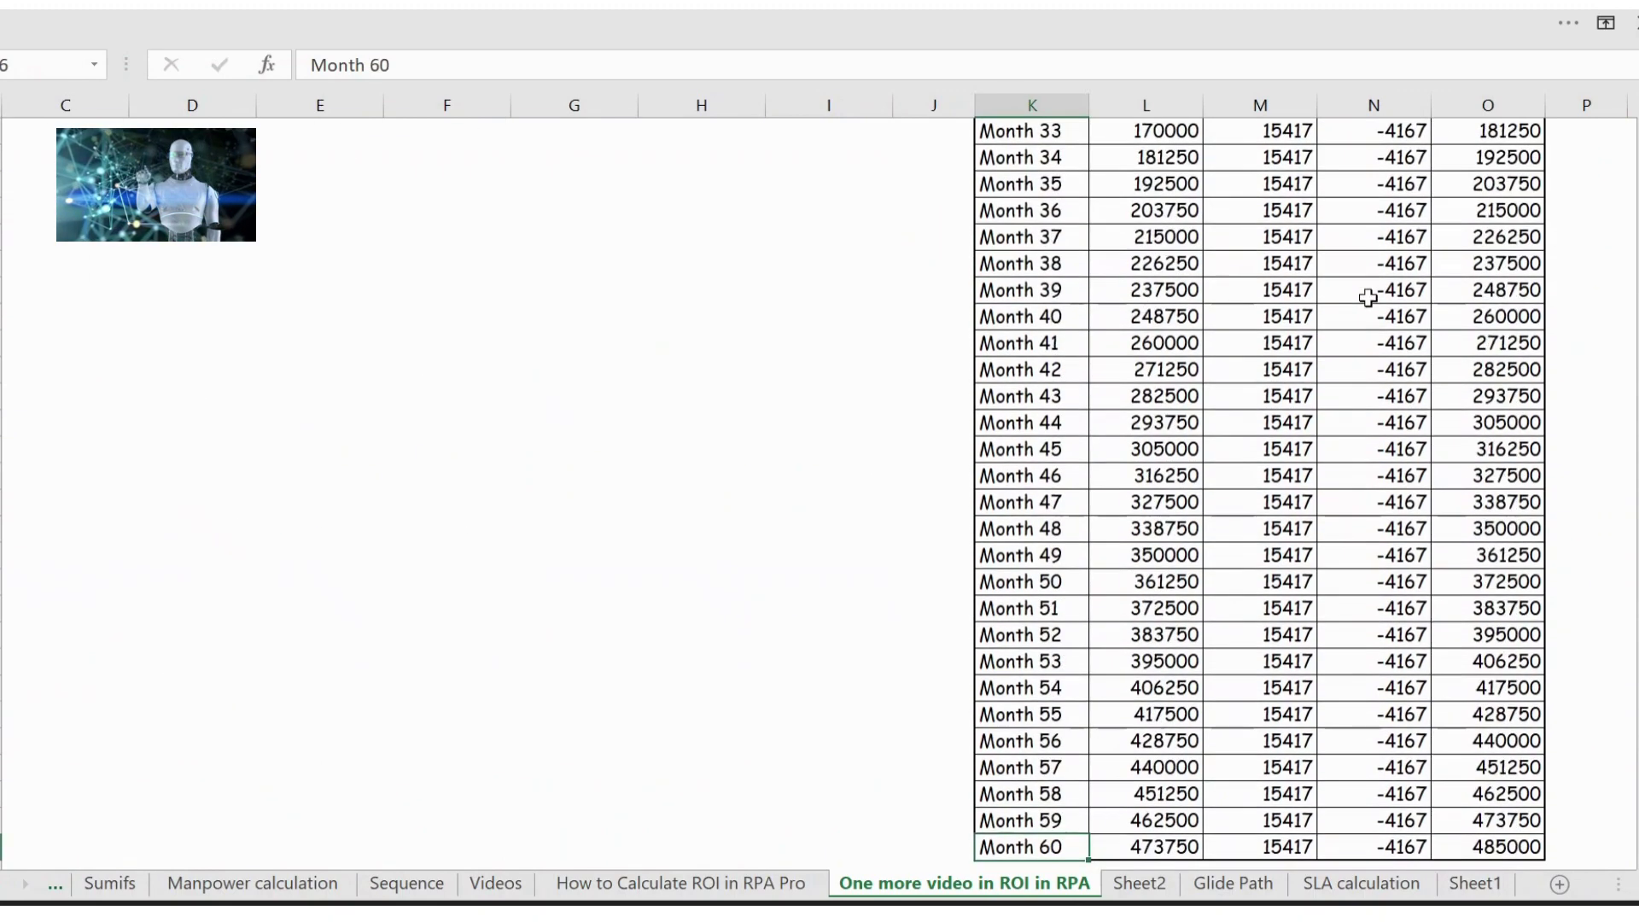
pyautogui.hotkey('ctrl', 'Up')
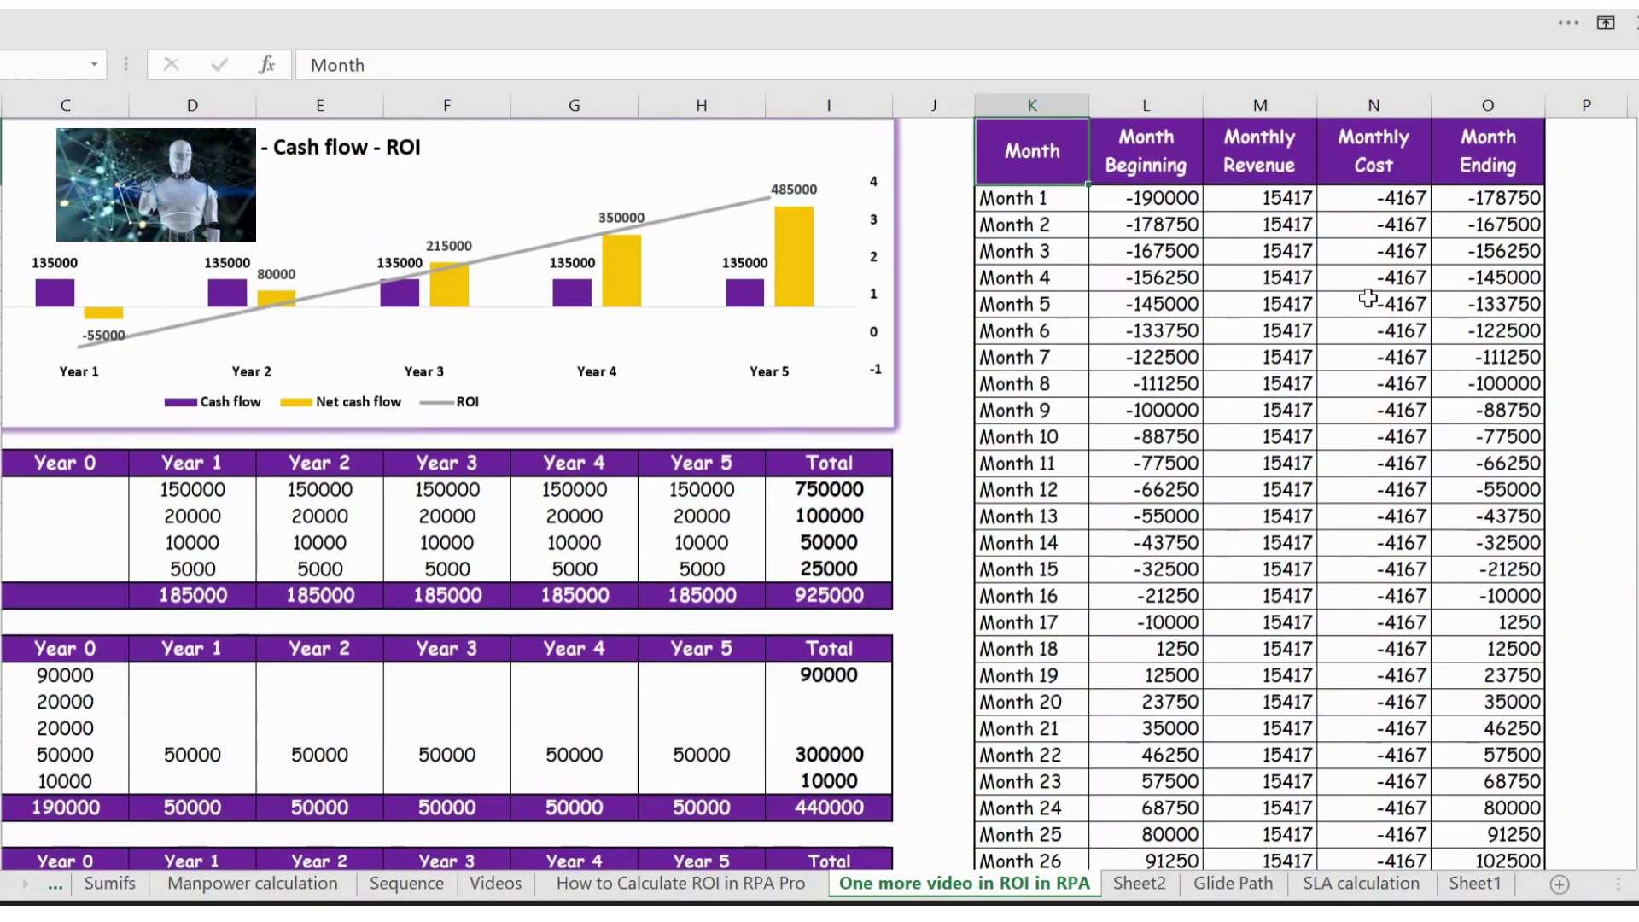
pyautogui.press('Down')
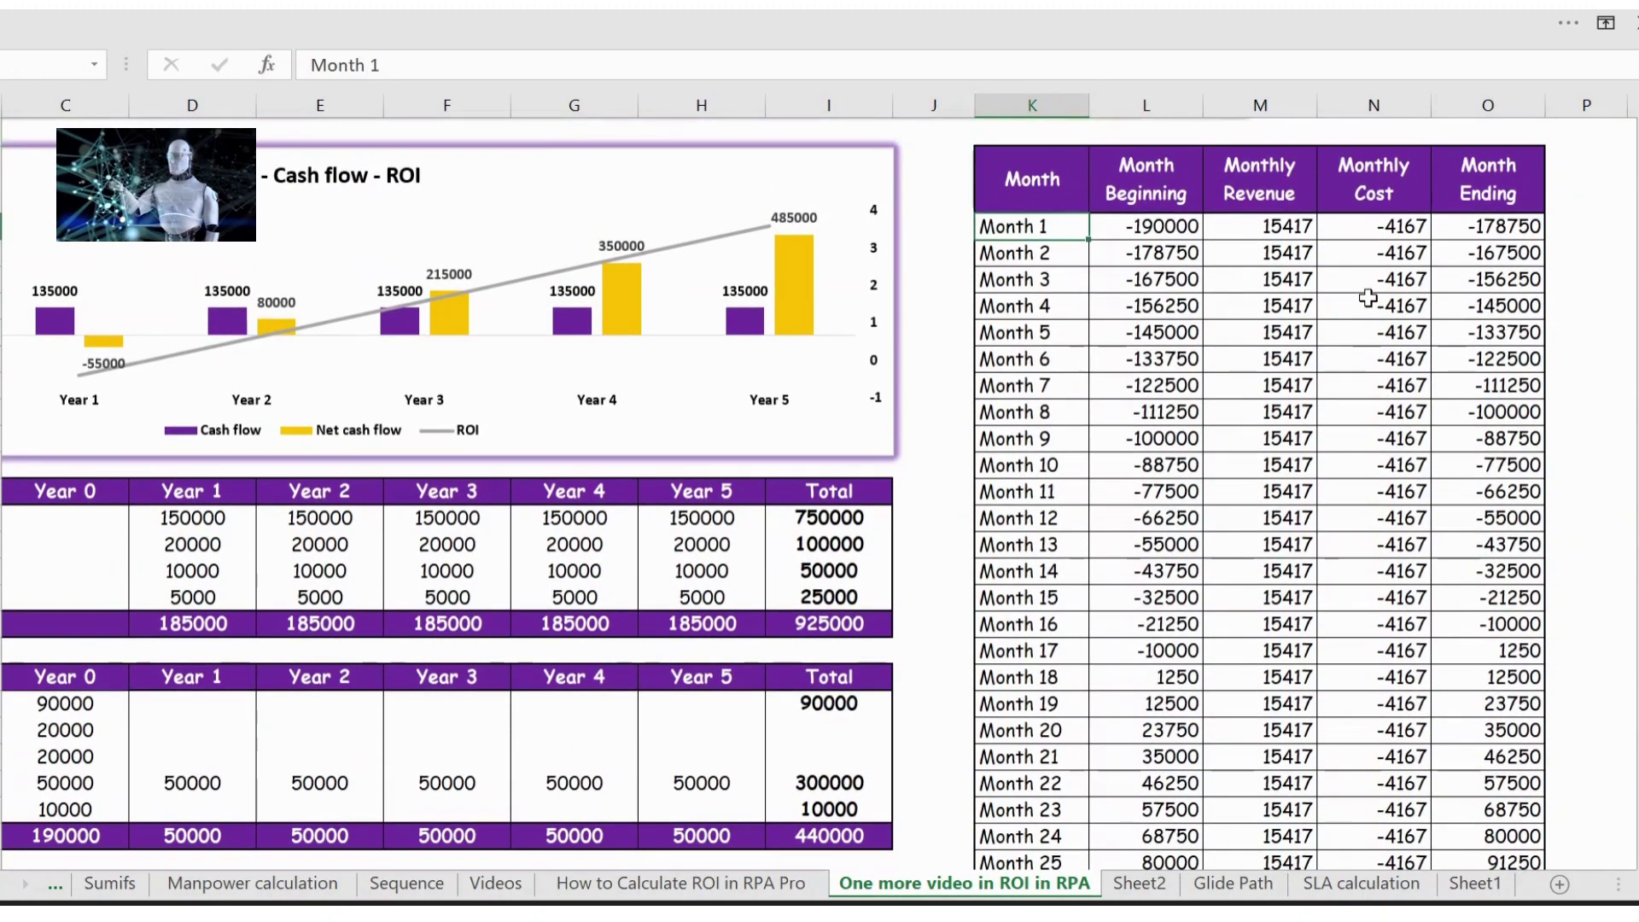
# - Check Month 1's beginning balance, then commit Monthly Revenue as =D22/12, giving 15417
pyautogui.click(1174, 227)
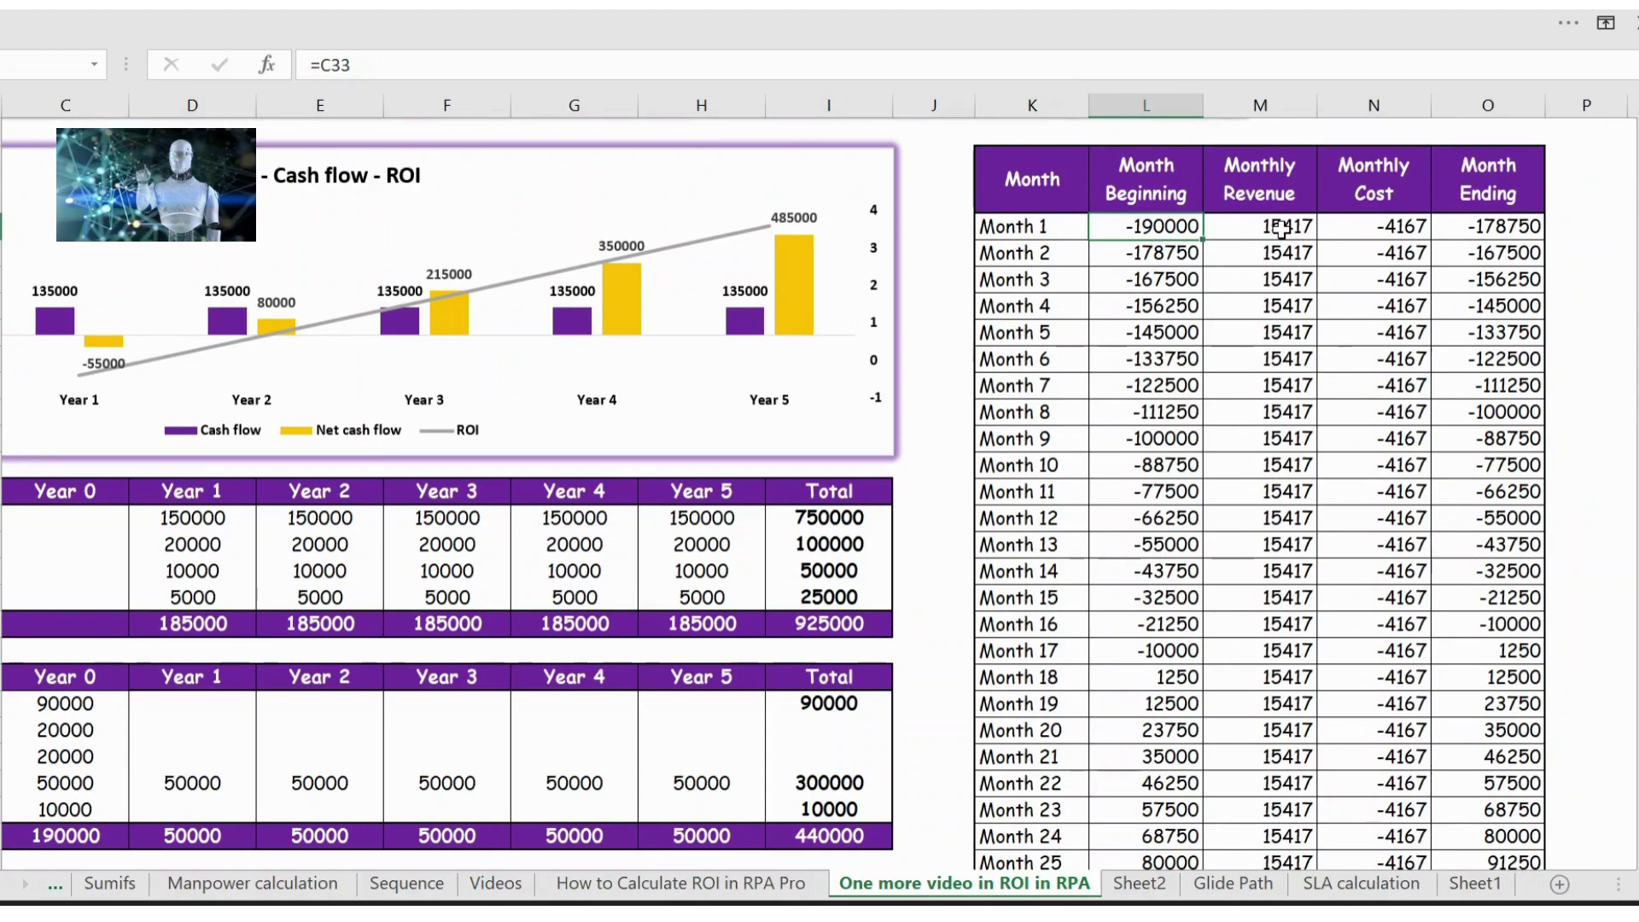
pyautogui.click(1276, 228)
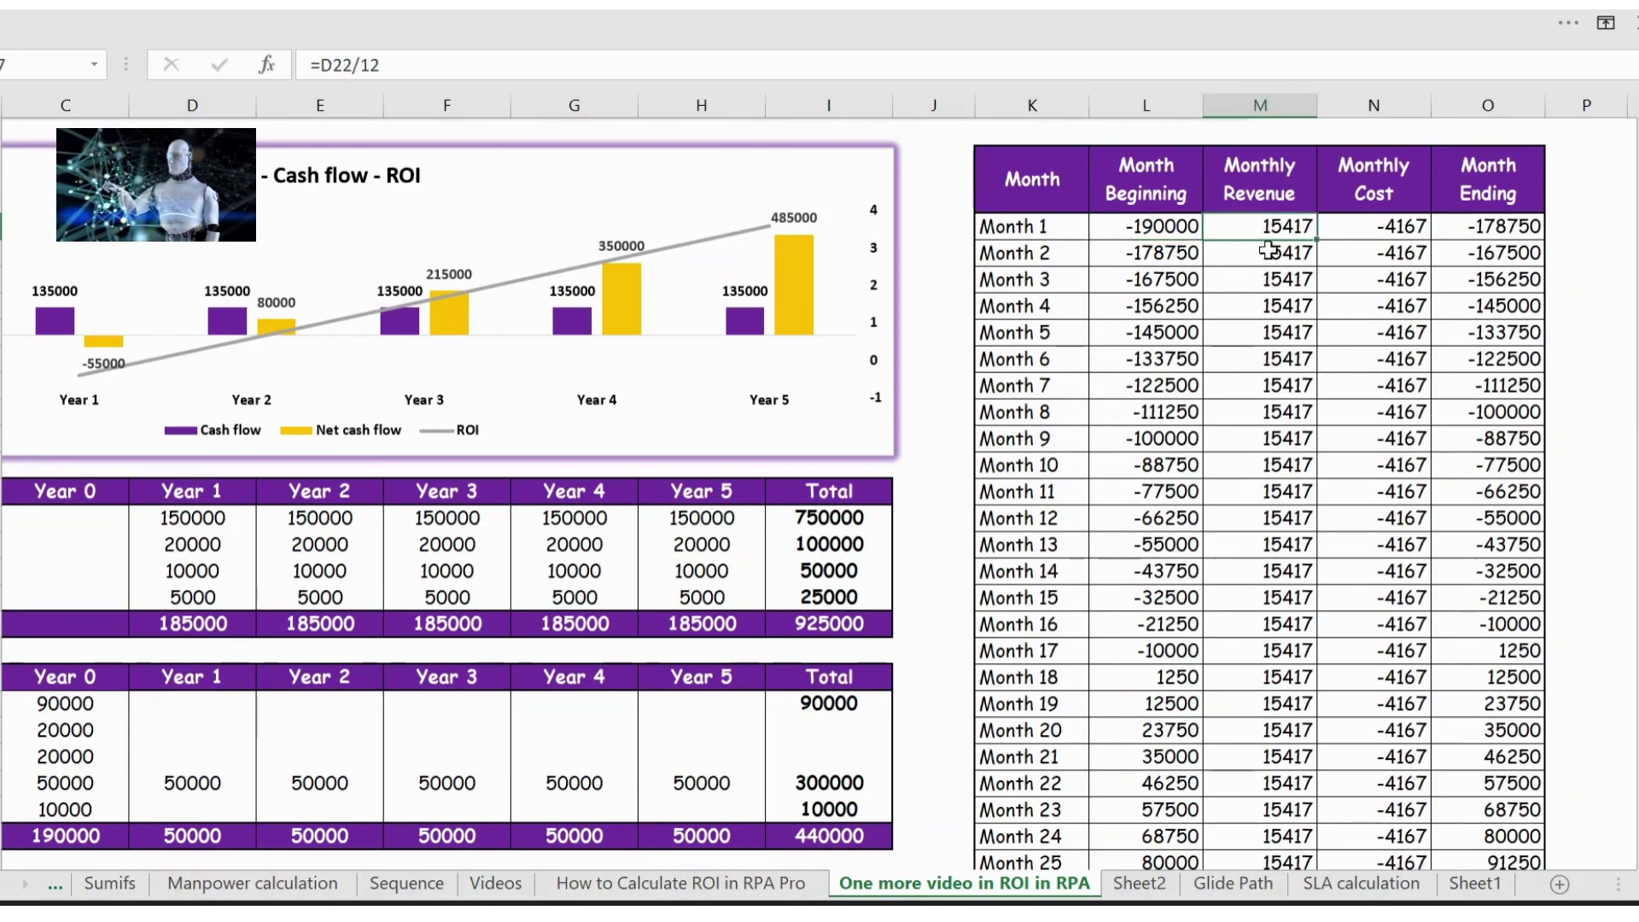
pyautogui.press('F2')
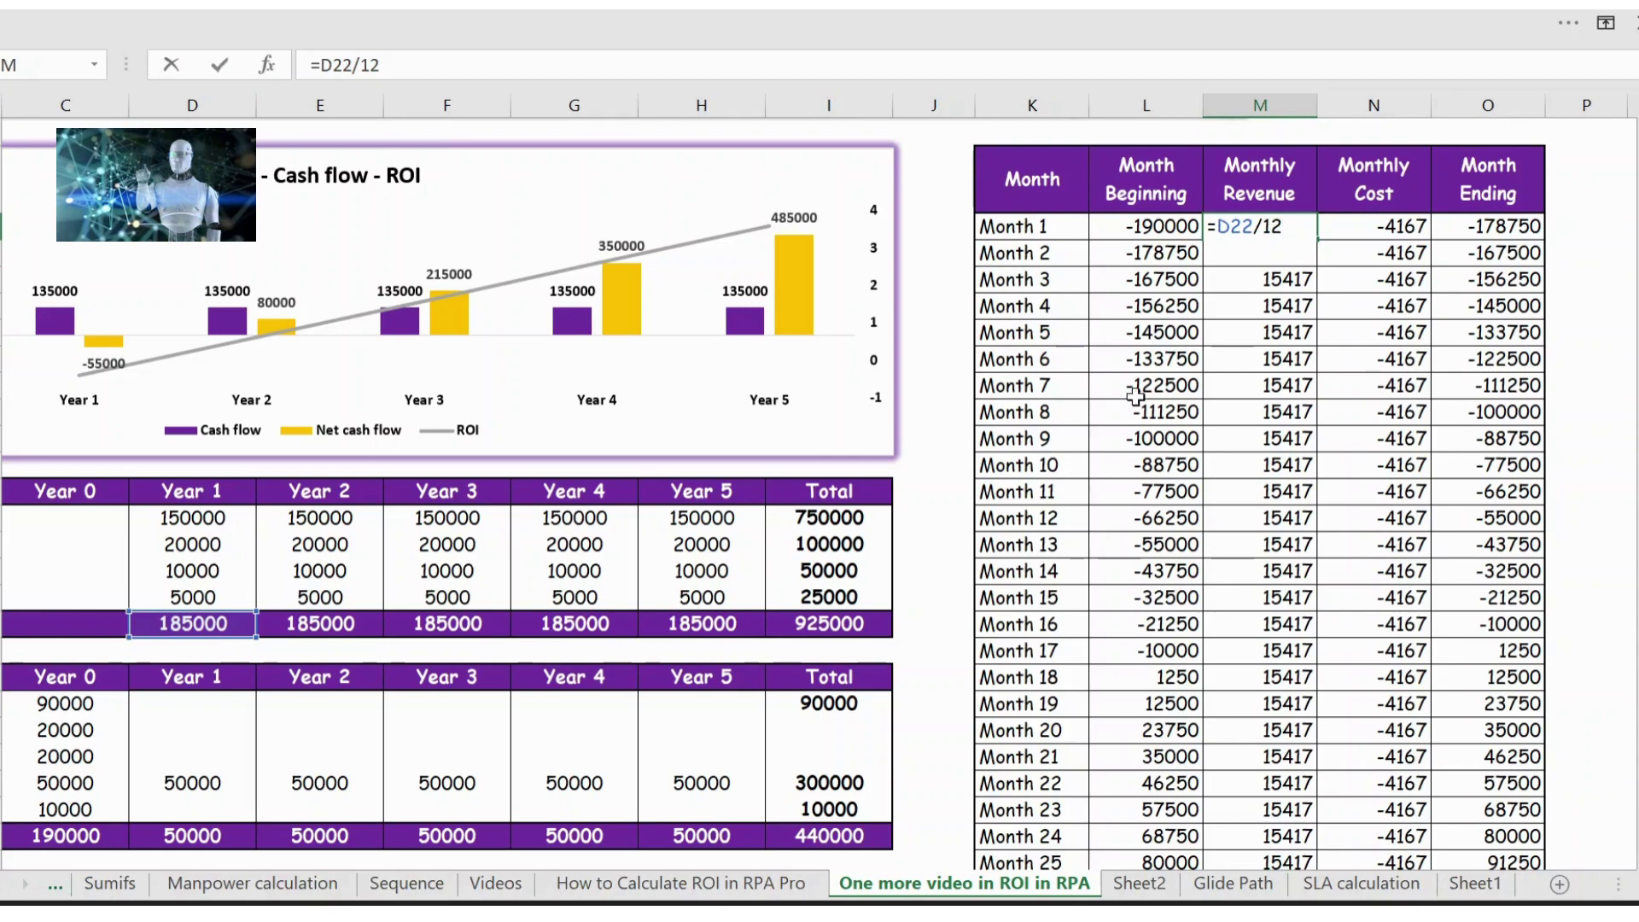
pyautogui.hotkey('ctrl', 'Return')
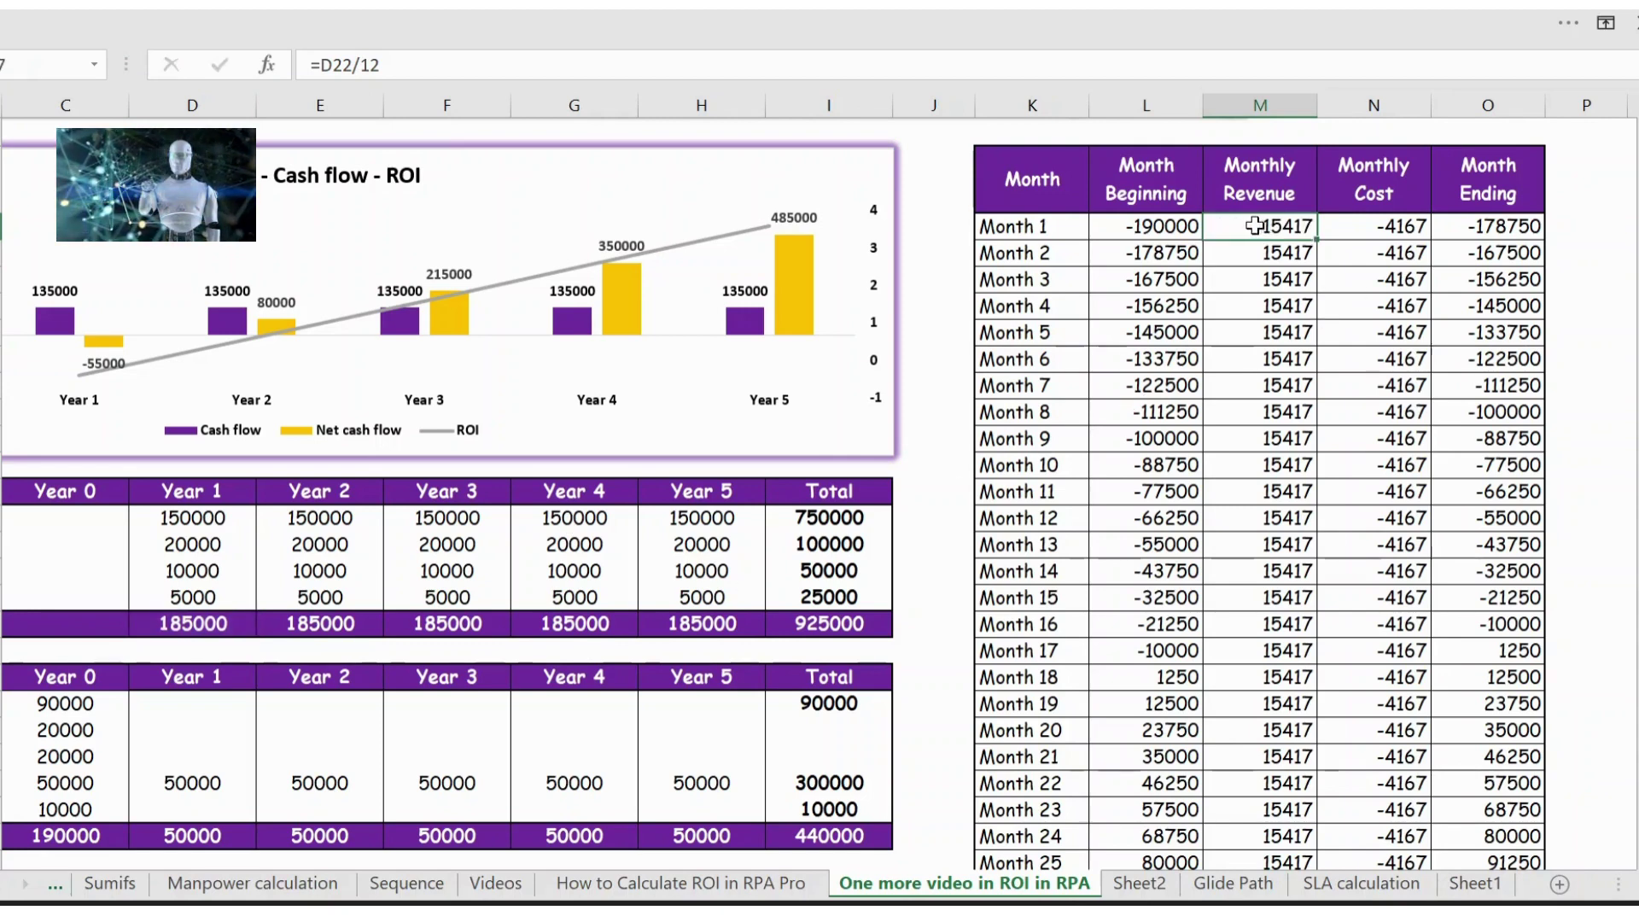
pyautogui.click(1377, 180)
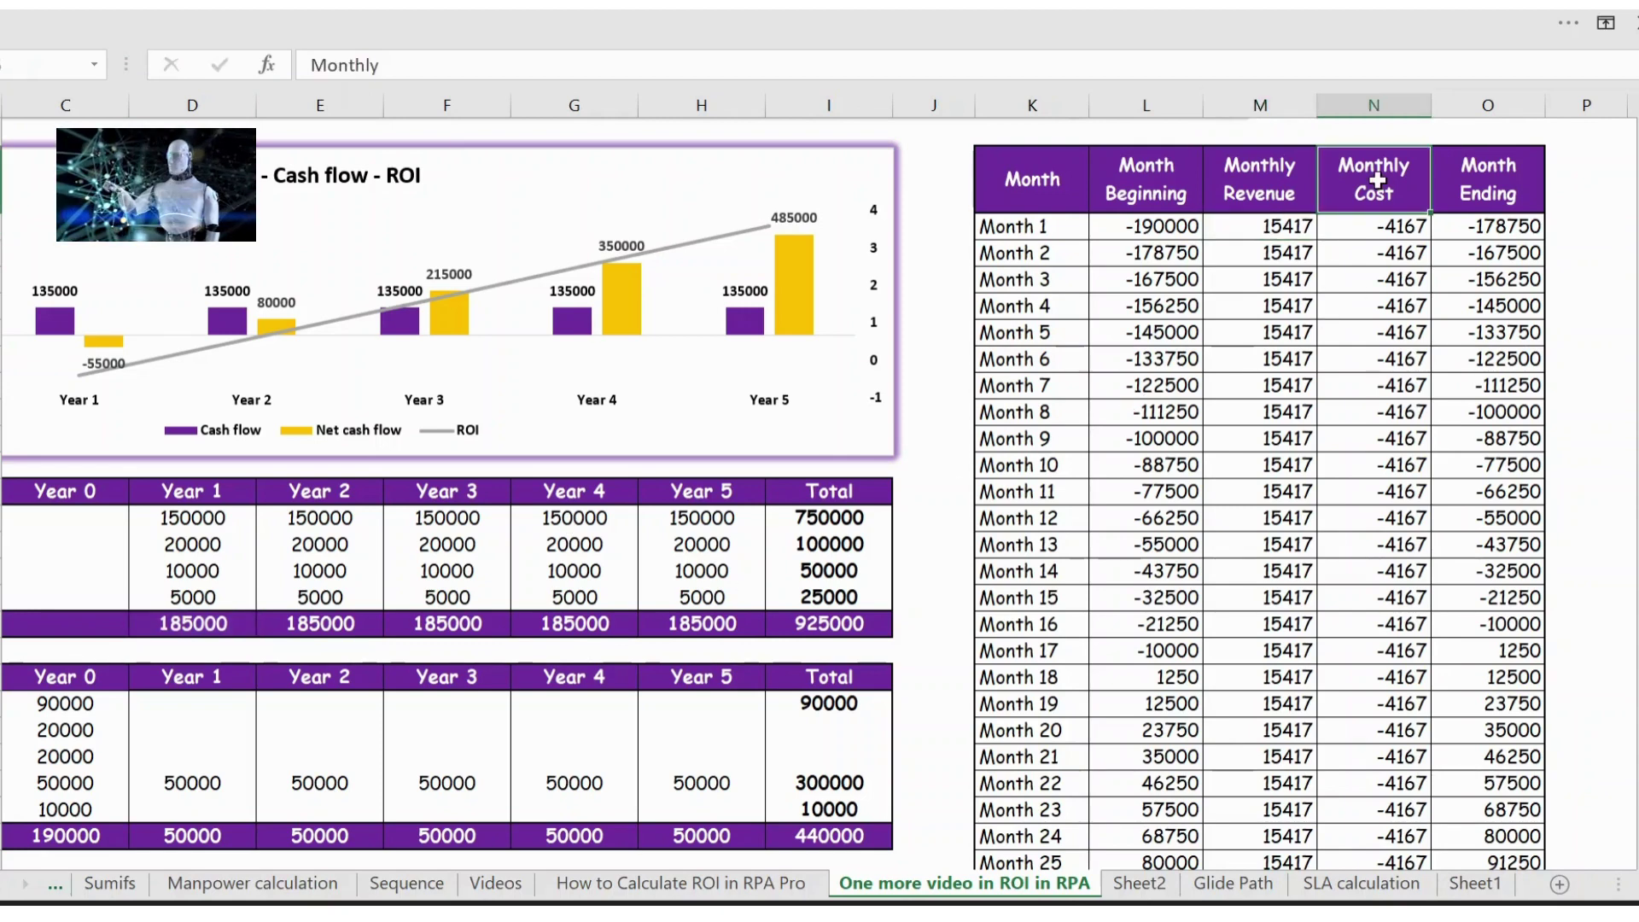
pyautogui.click(1381, 229)
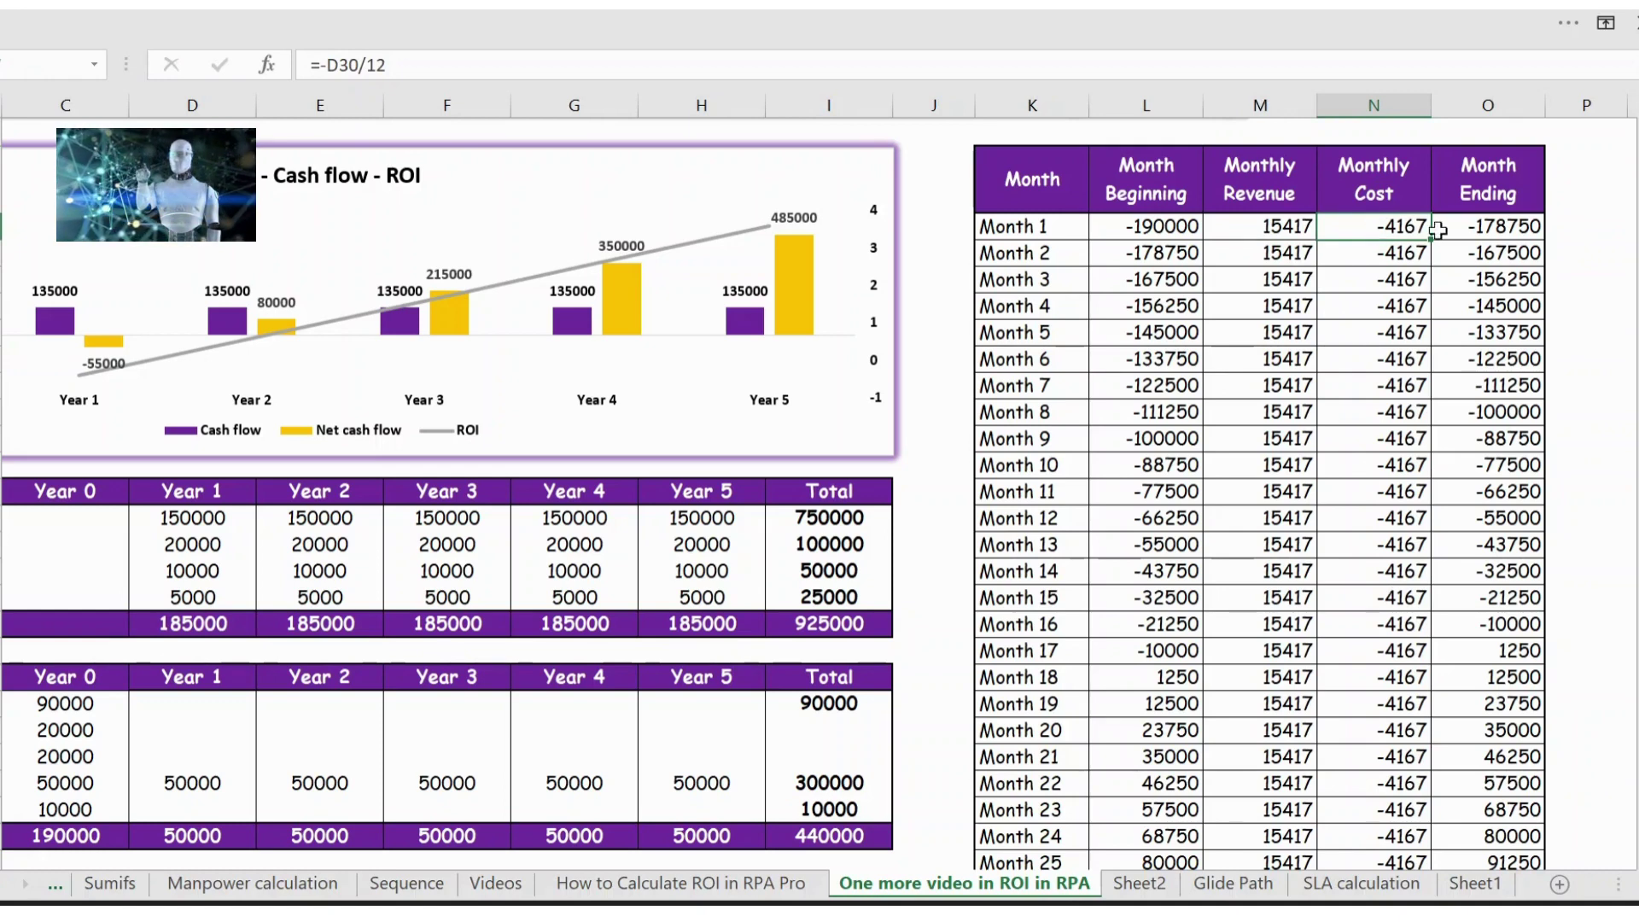
pyautogui.click(1485, 229)
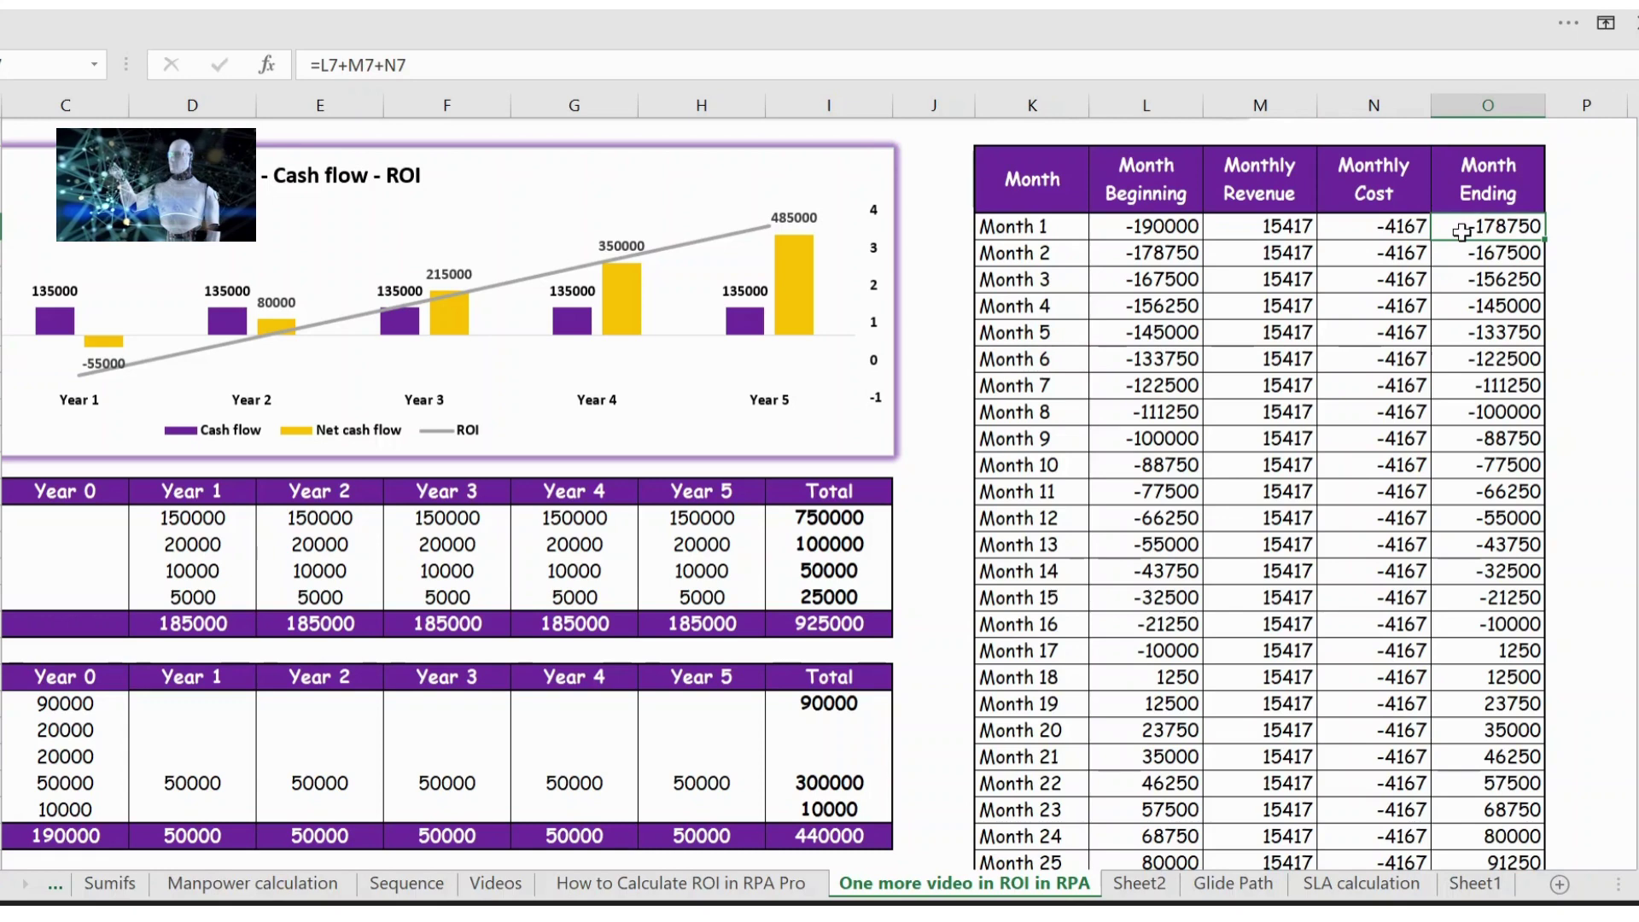
pyautogui.press('Down')
pyautogui.press('Down')
pyautogui.press('Down')
pyautogui.press('Down')
pyautogui.press('Down')
pyautogui.press('Down')
pyautogui.press('Down')
pyautogui.press('Down')
pyautogui.press('Down')
pyautogui.press('Down')
pyautogui.press('Down')
pyautogui.press('Down')
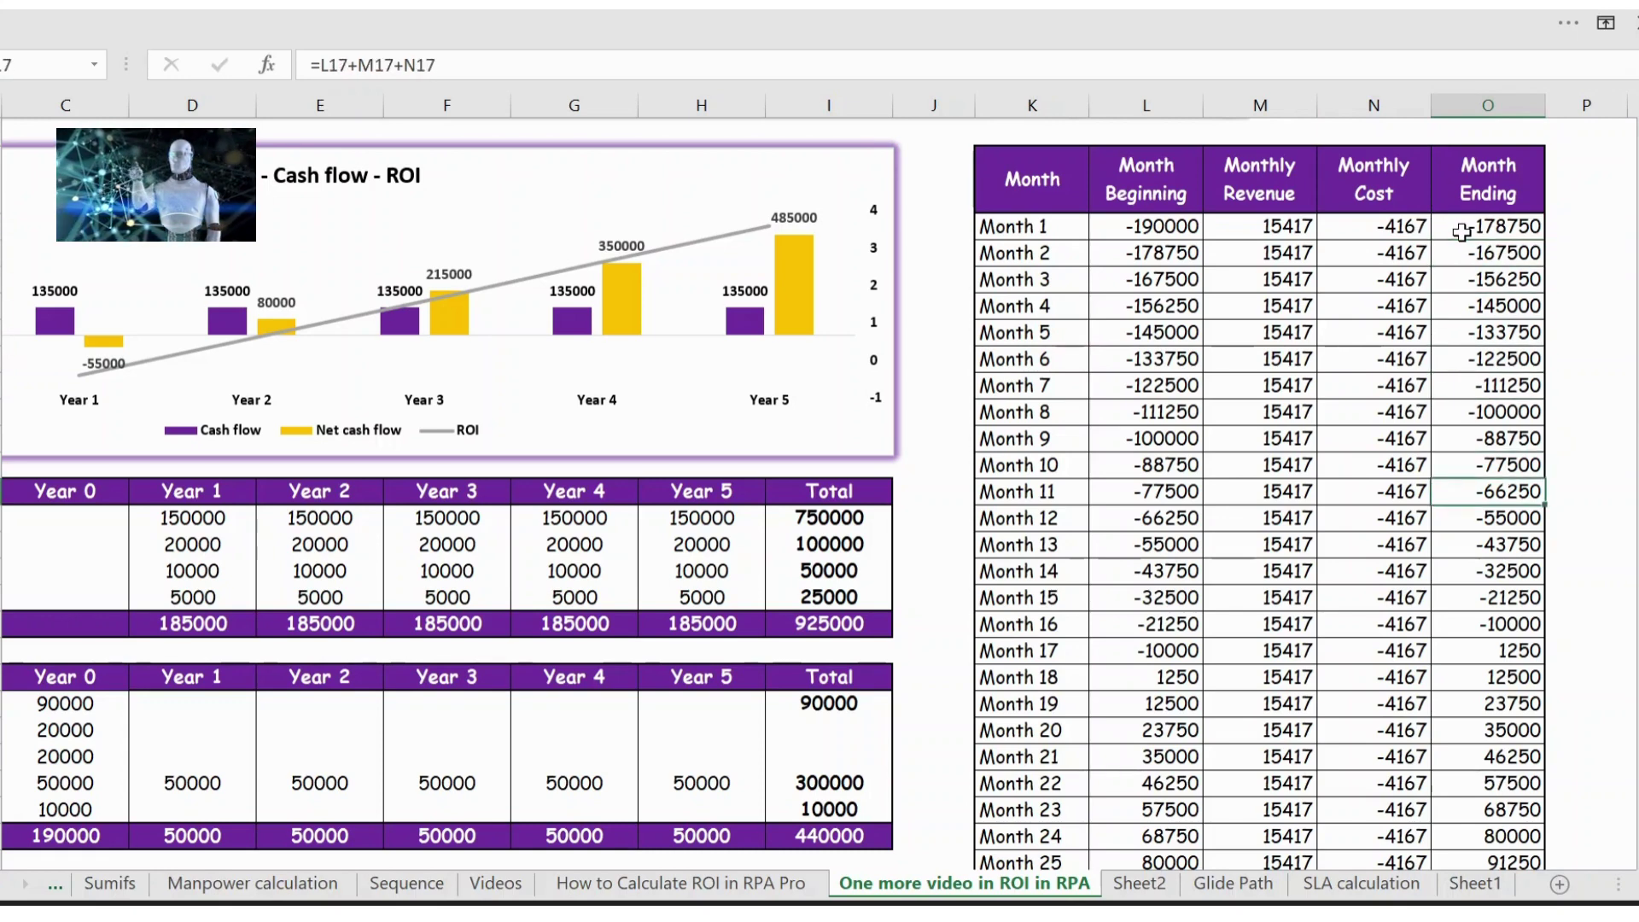
pyautogui.press('Down')
pyautogui.press('Down')
pyautogui.press('Down')
pyautogui.press('Left')
pyautogui.press('Left')
pyautogui.press('Left')
pyautogui.press('Left')
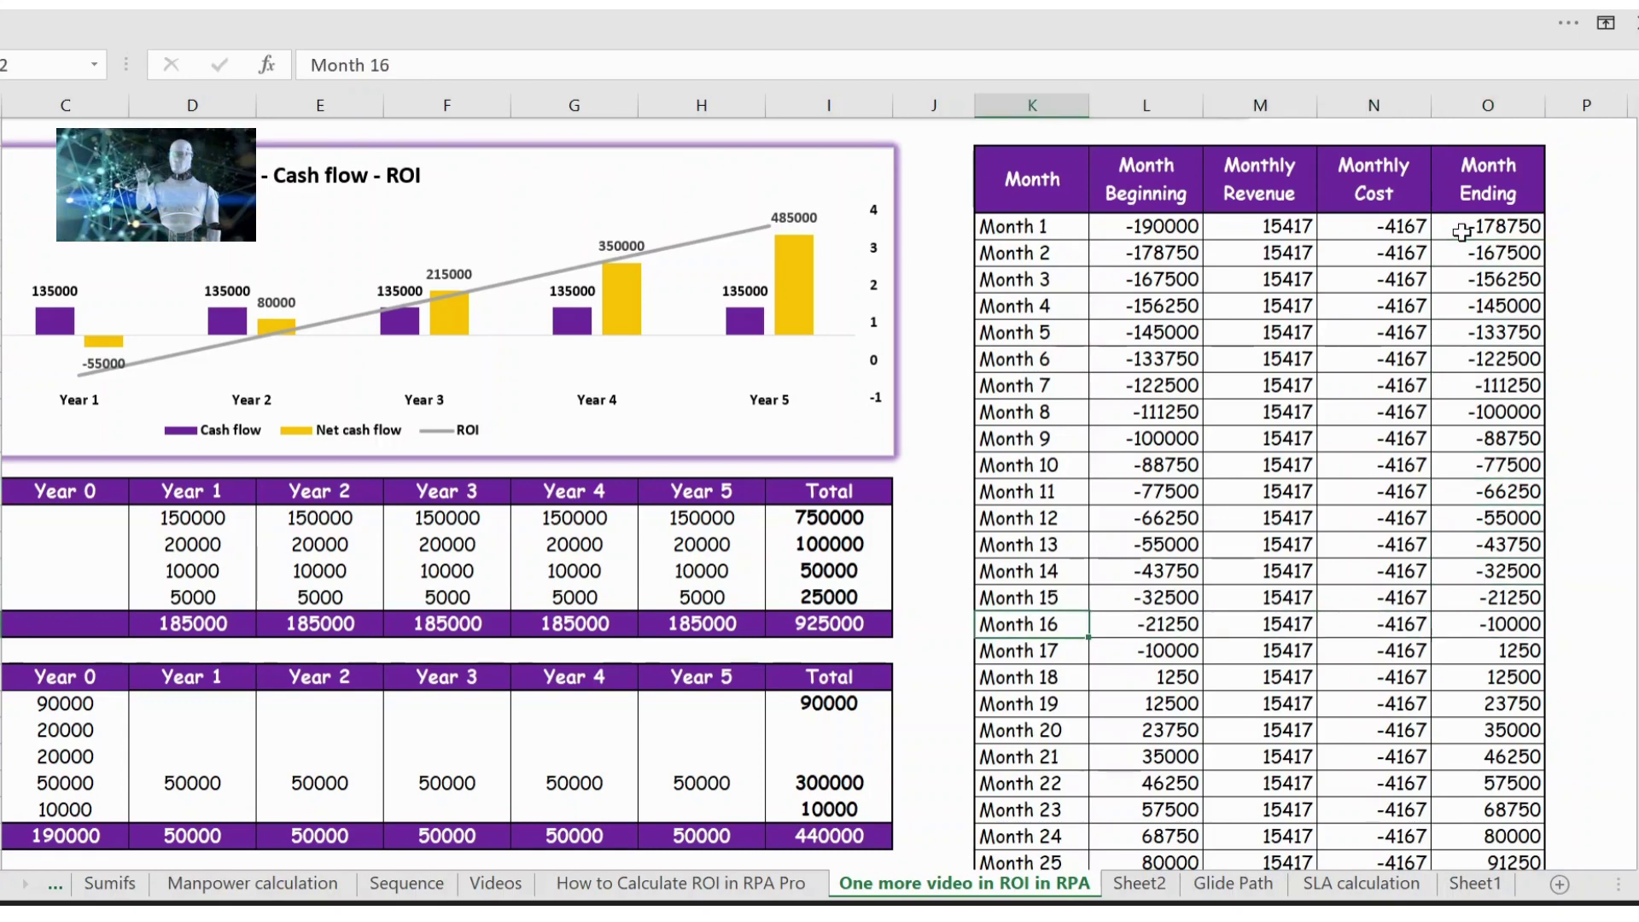
pyautogui.press('Down')
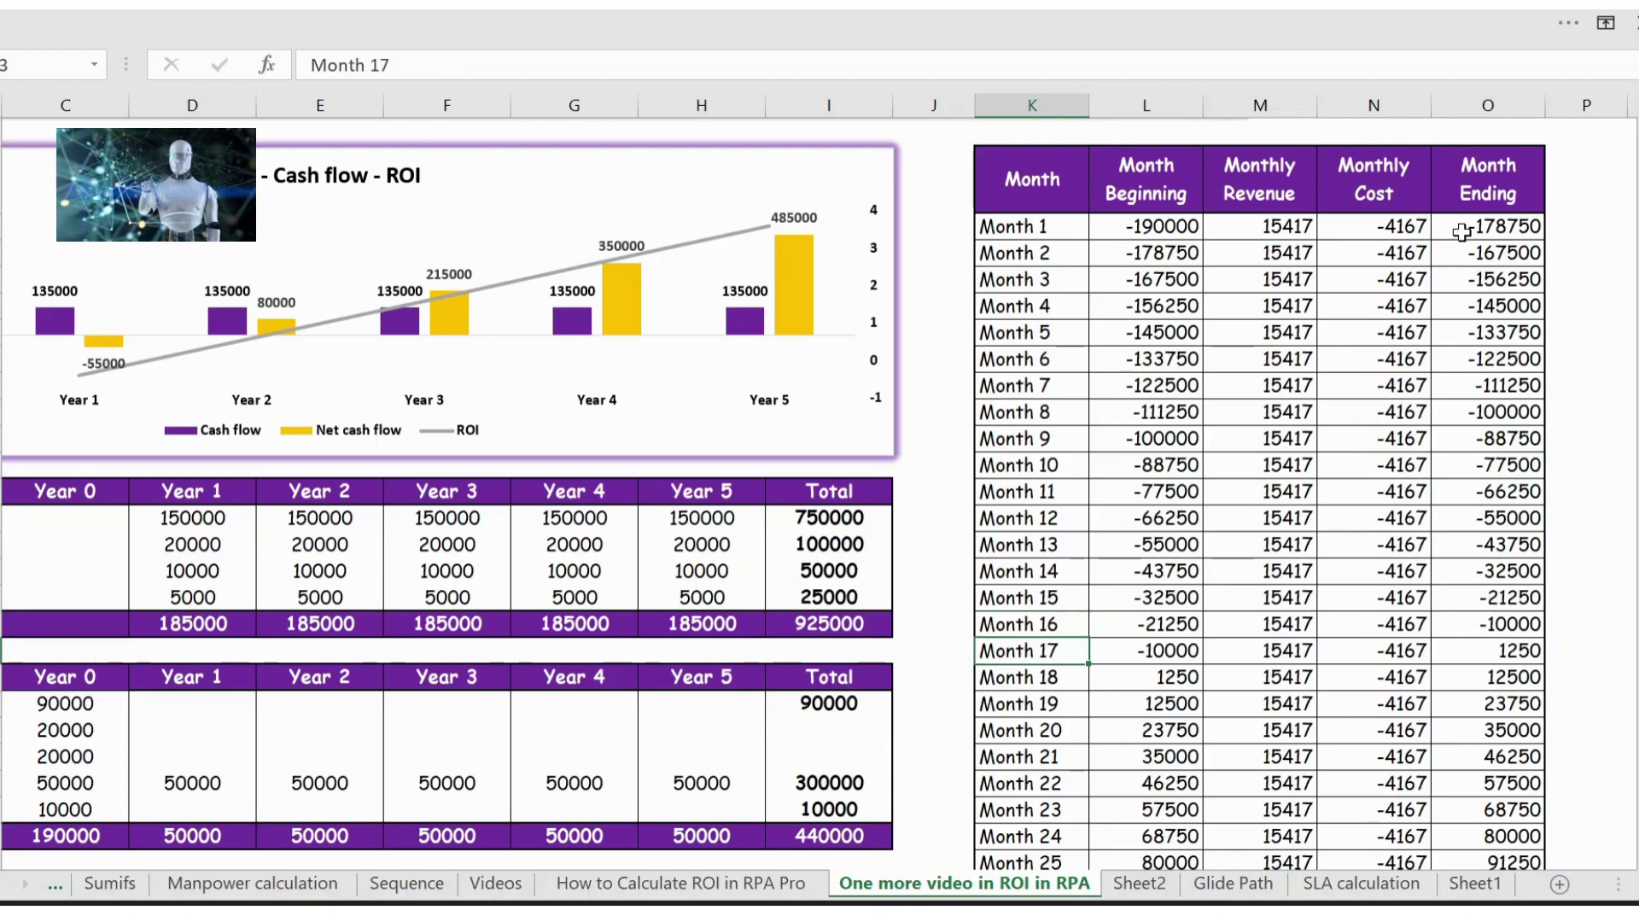
pyautogui.press('Right')
pyautogui.press('Right')
pyautogui.press('Right')
pyautogui.press('Right')
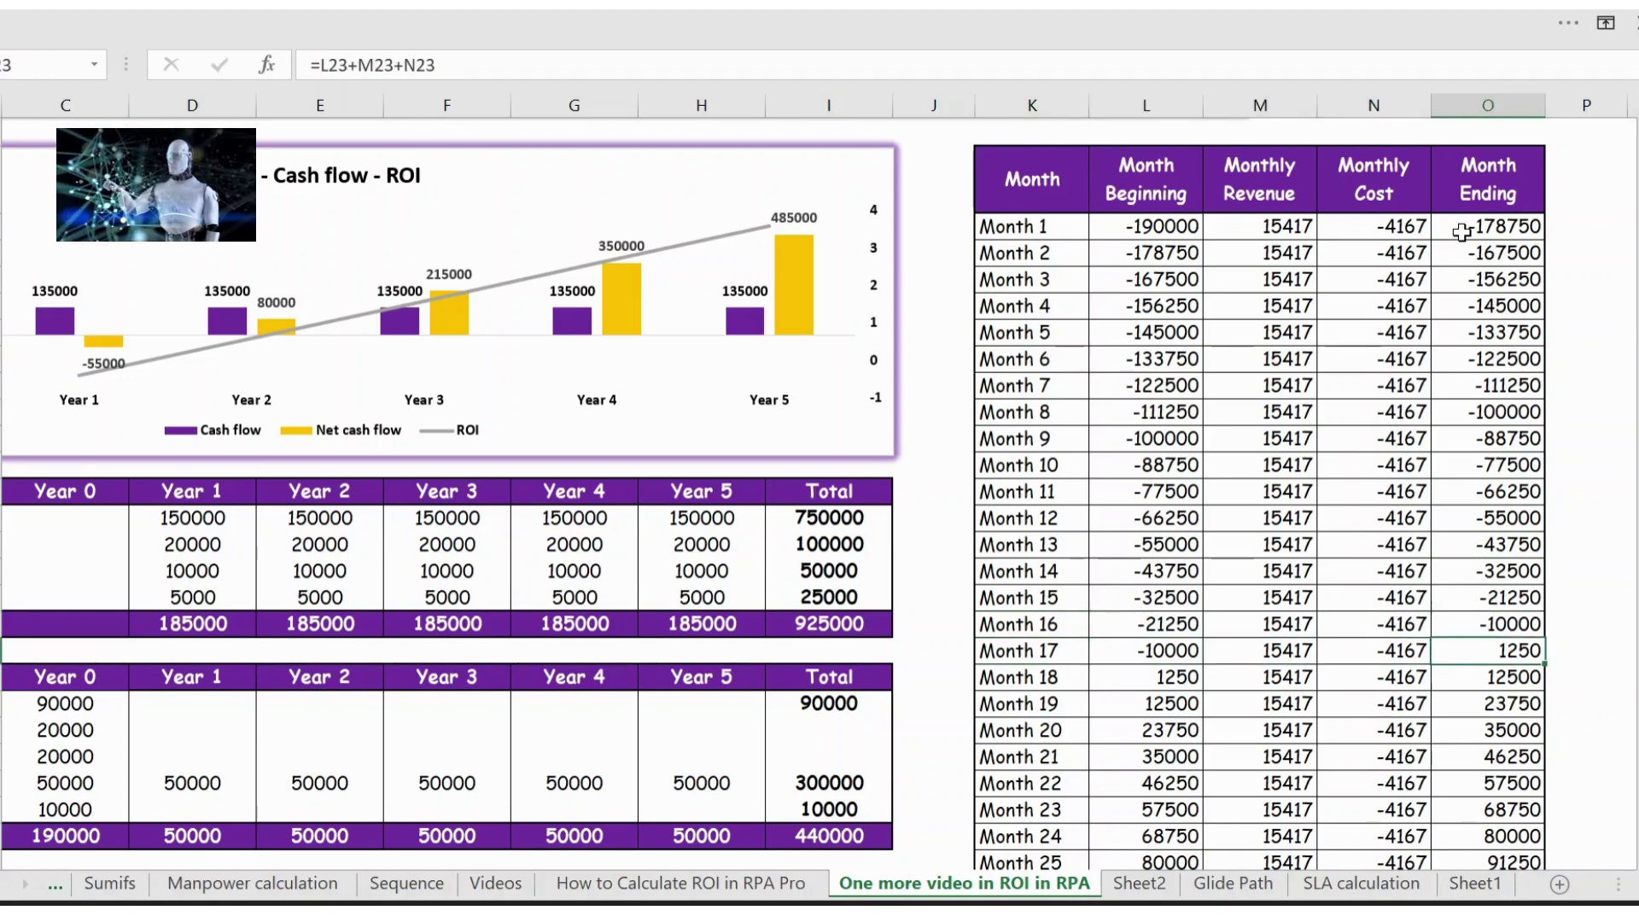
pyautogui.press('Up')
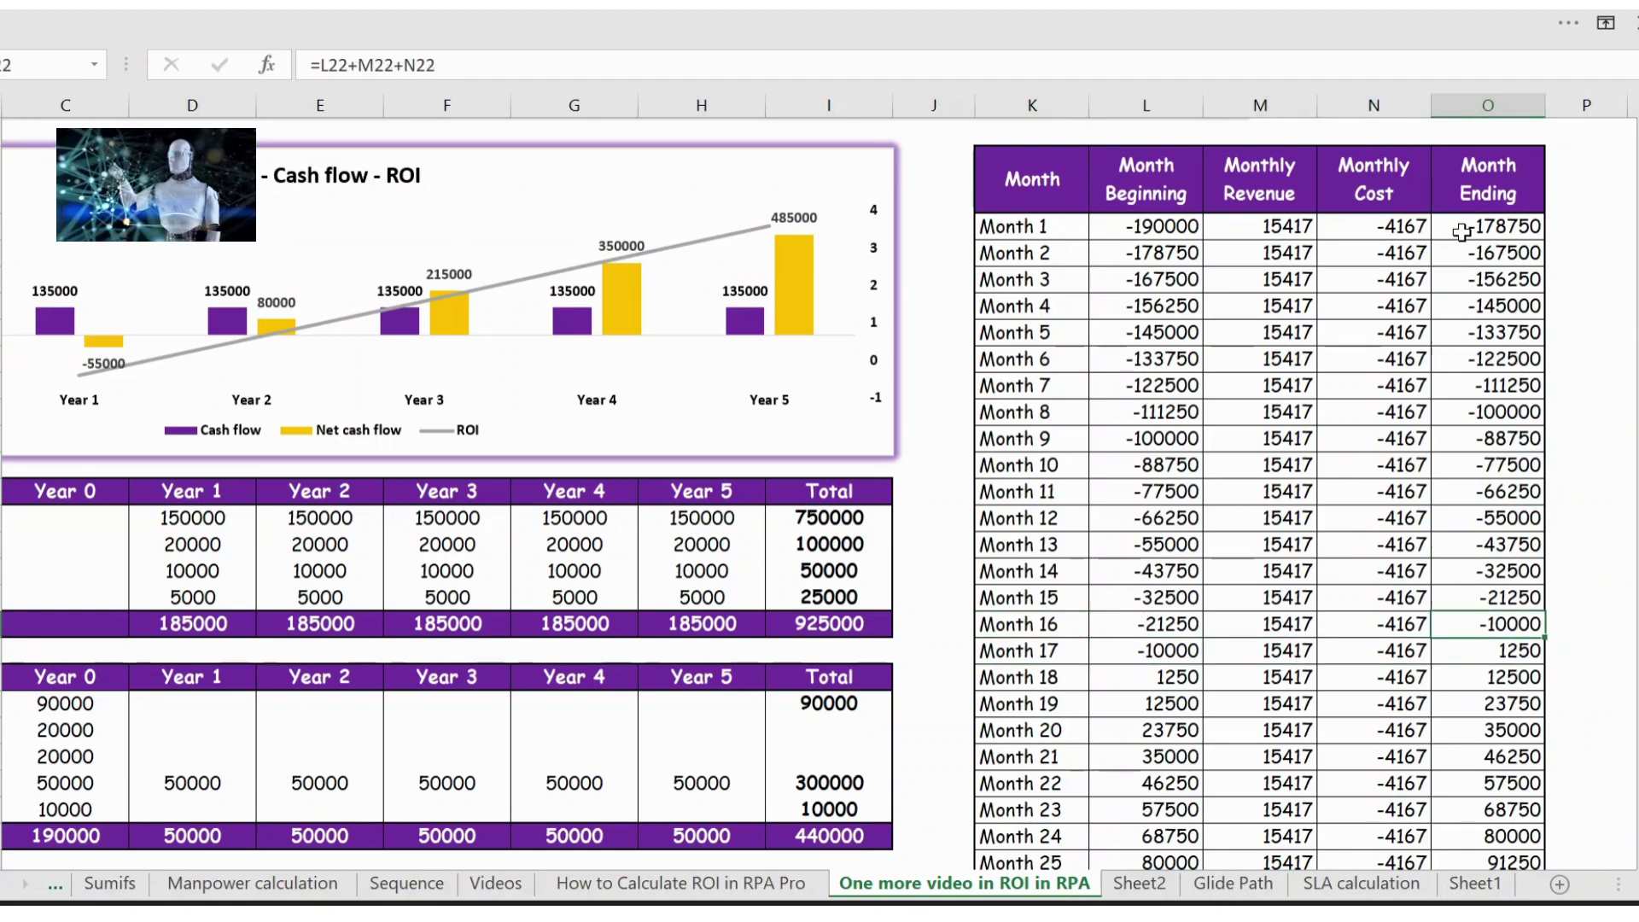
pyautogui.press('Down')
pyautogui.press('Down')
pyautogui.press('Down')
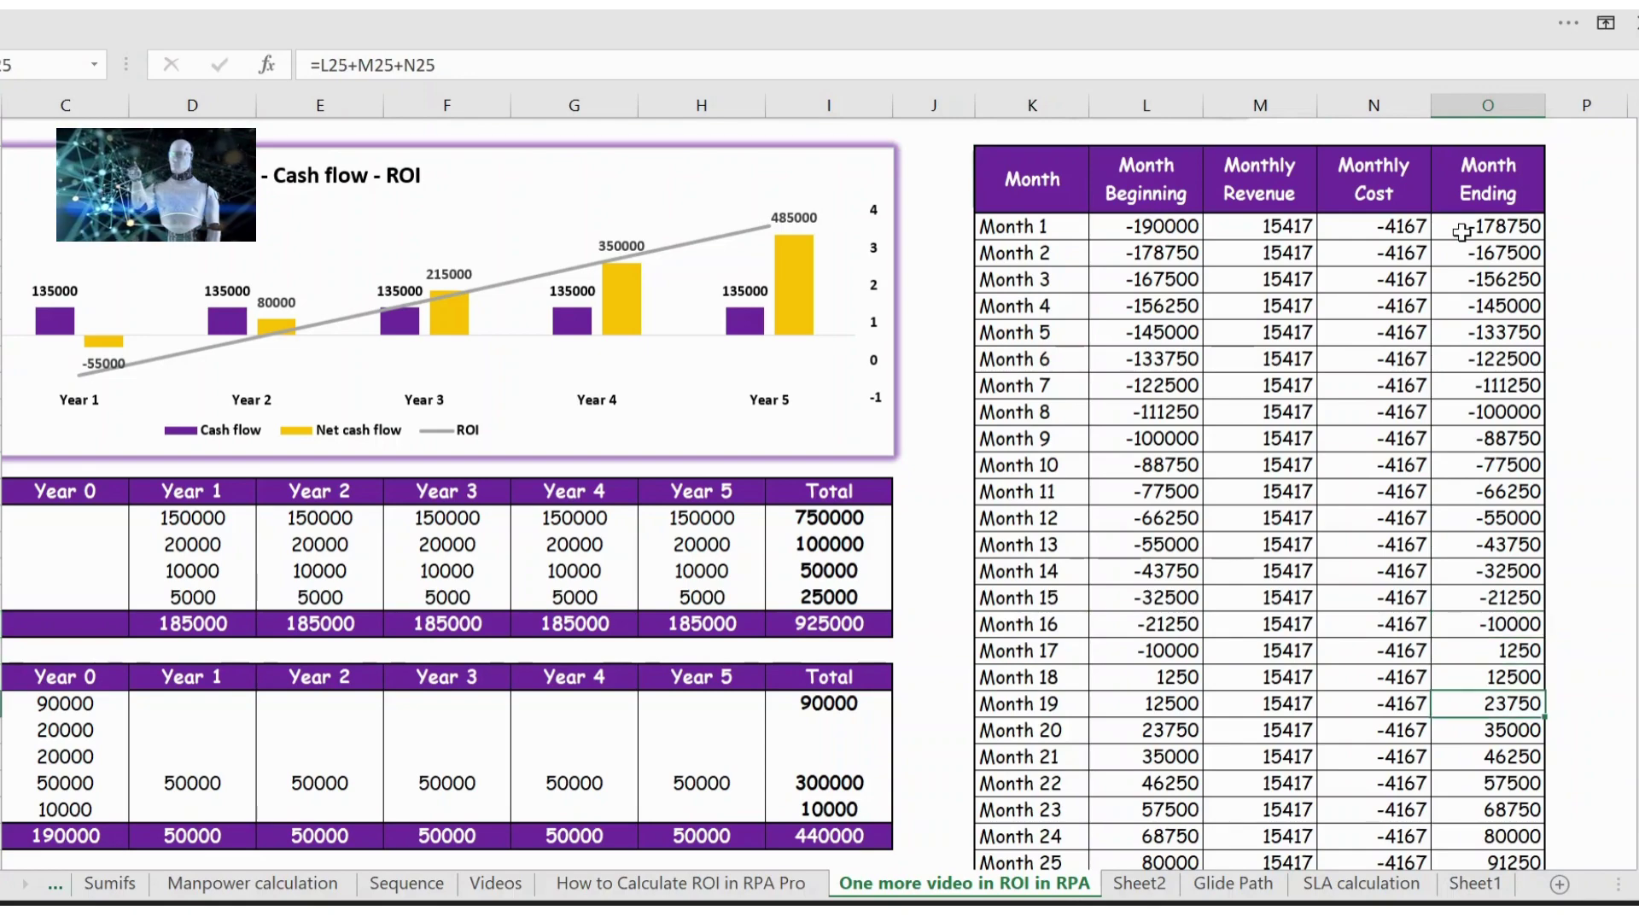
pyautogui.hotkey('ctrl', 'Down')
pyautogui.hotkey('ctrl', 'Up')
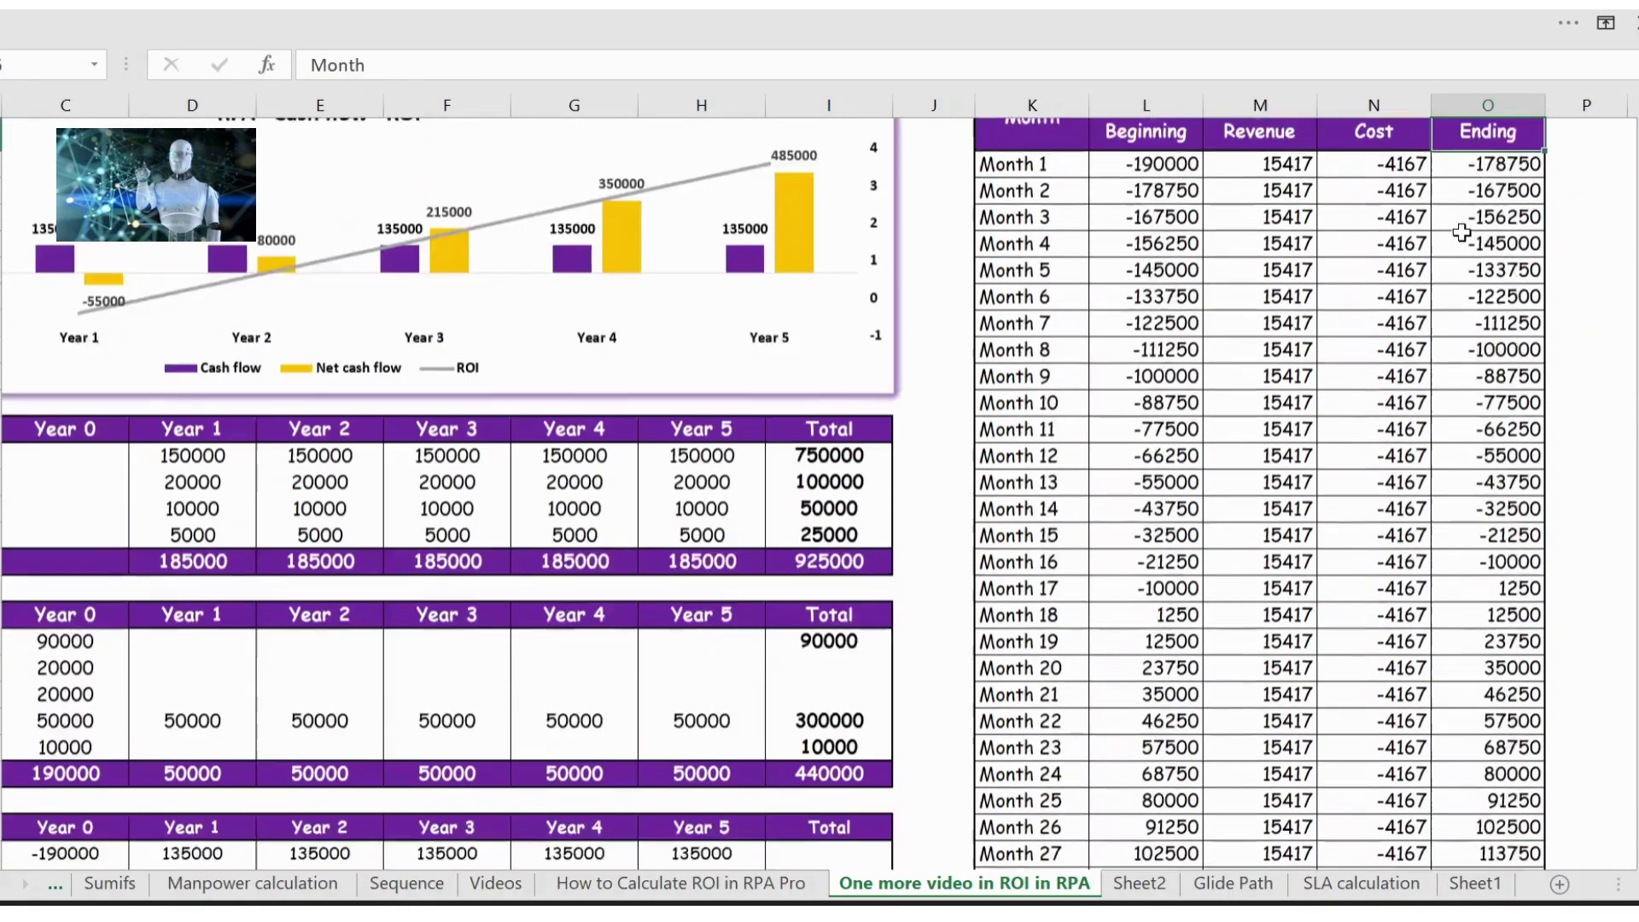
pyautogui.hotkey('ctrl', 'Home')
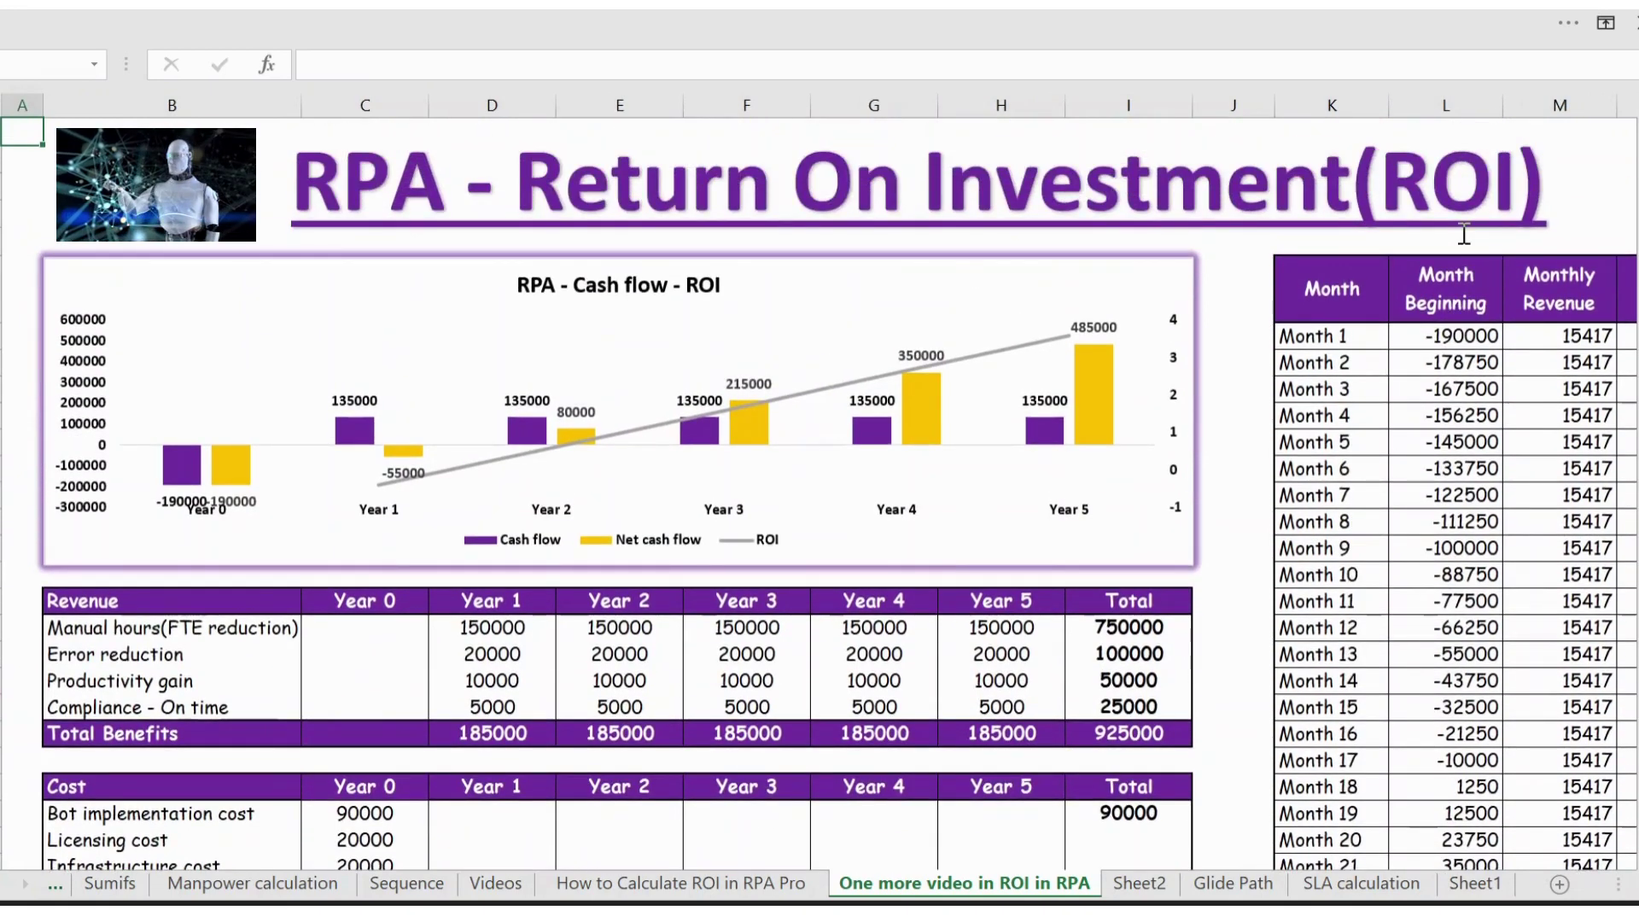
pyautogui.press('Down')
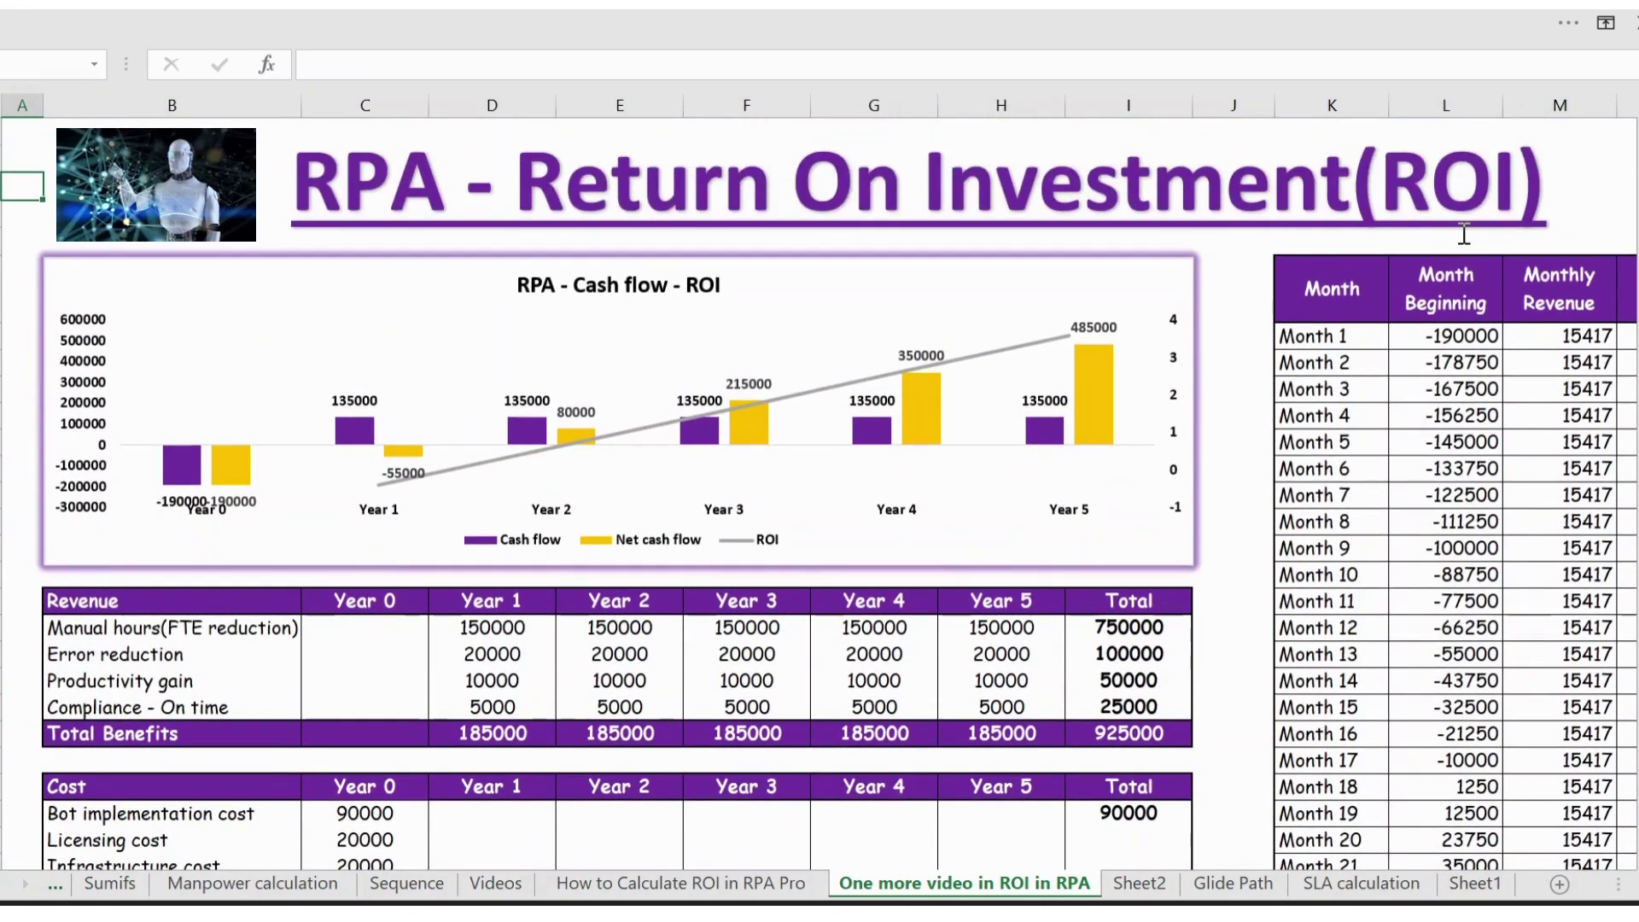